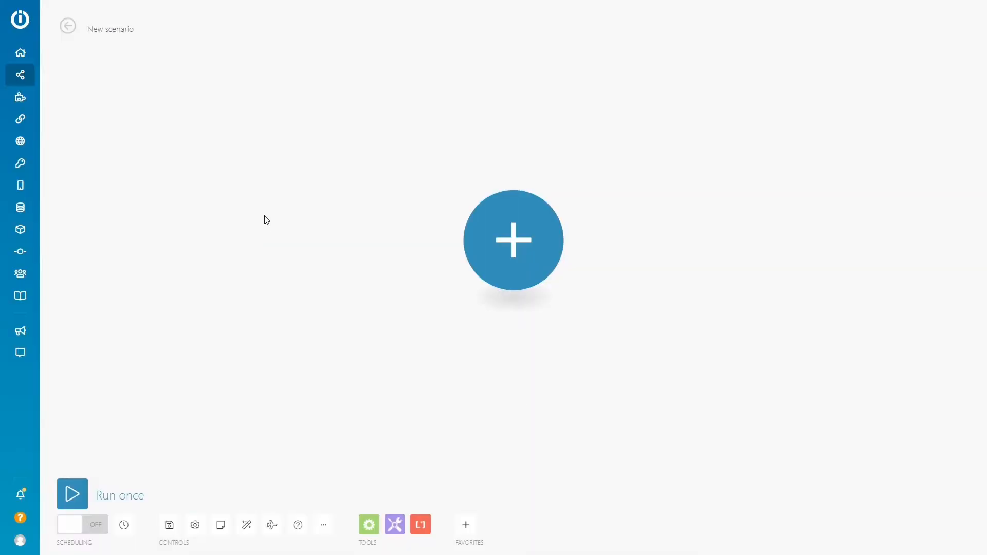
# Add the Monday List Board's Items module as the scenario's first module
pyautogui.click(517, 236)
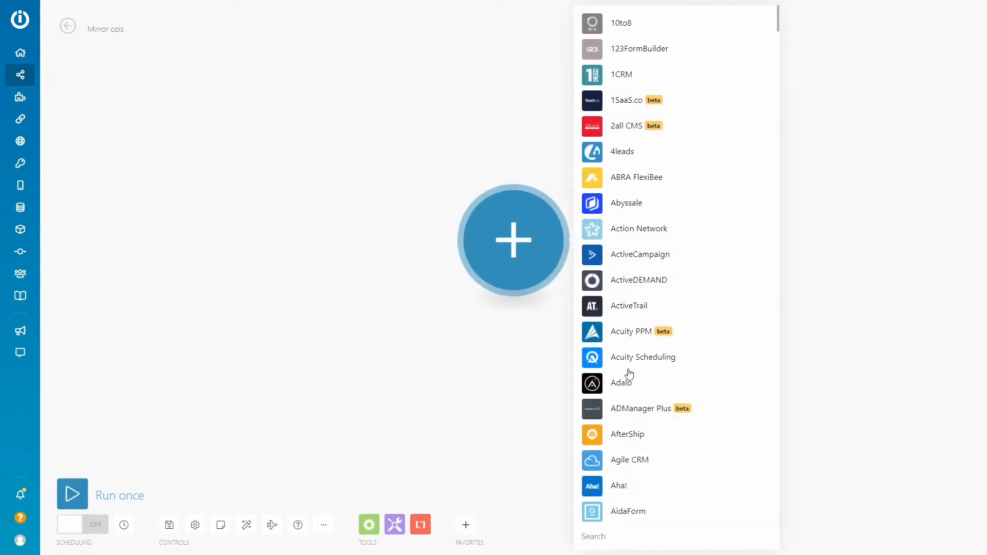
pyautogui.write('mond')
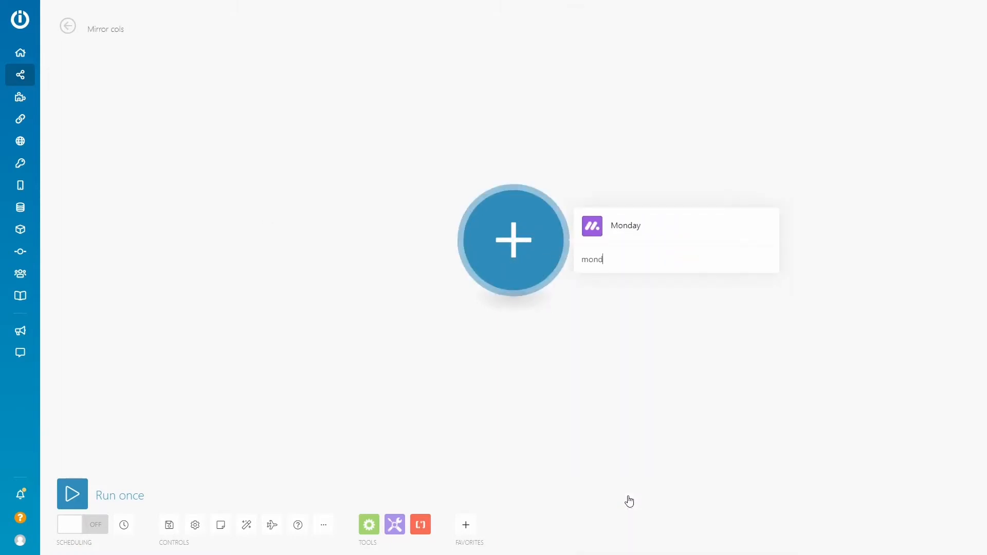
pyautogui.press('Return')
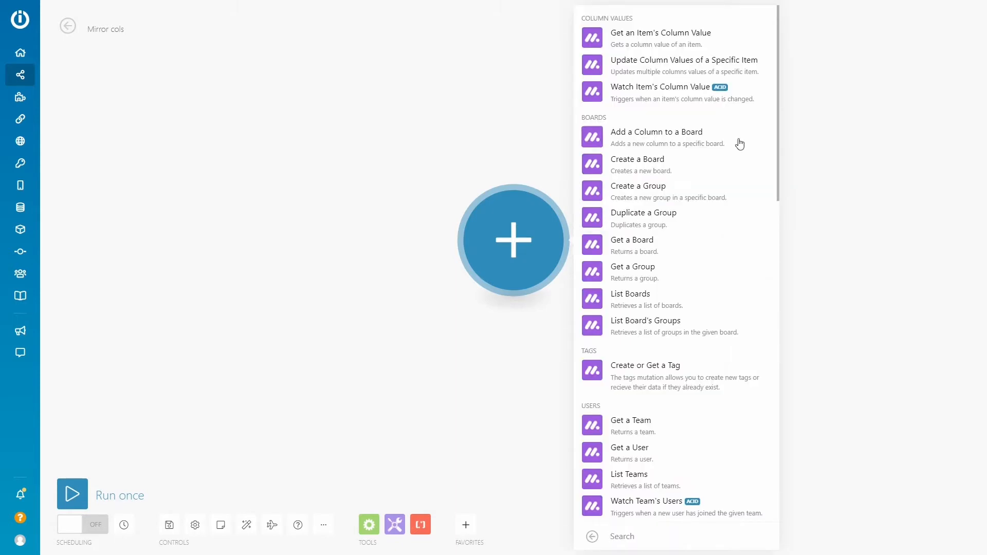
pyautogui.moveTo(779, 81); pyautogui.dragTo(779, 256)
pyautogui.click(591, 251)
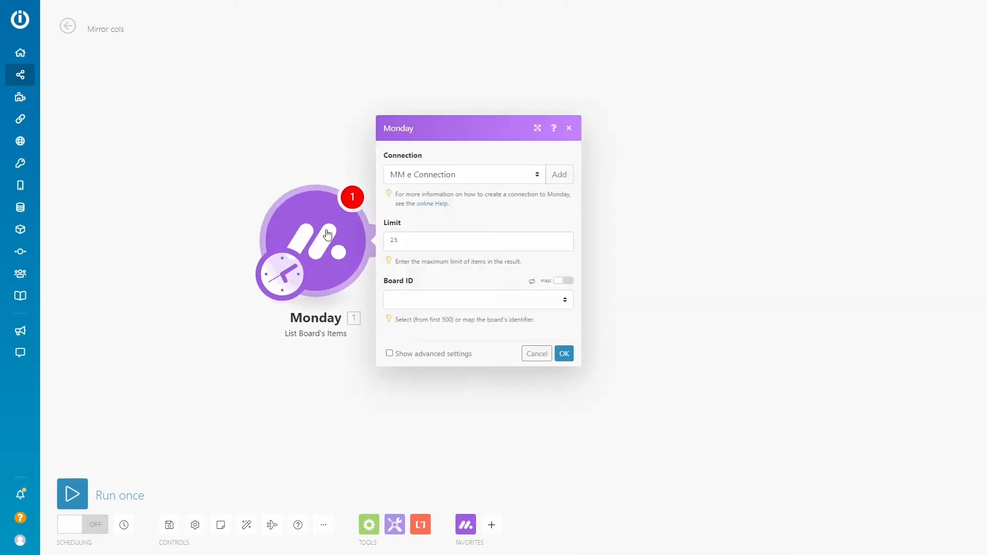
# Set the List Board's Items limit to 250 and choose the Mirrors Project :: share board
pyautogui.click(422, 240)
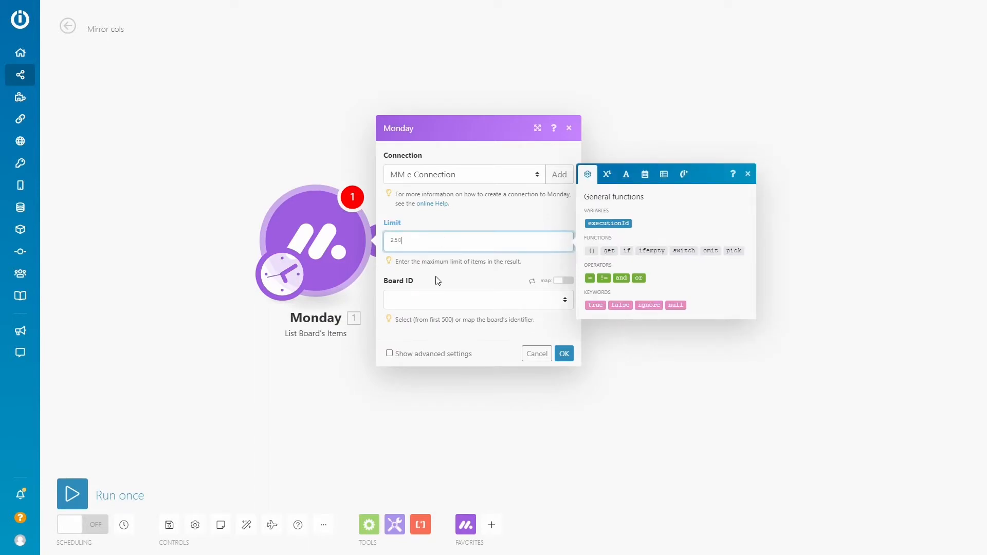
pyautogui.click(430, 302)
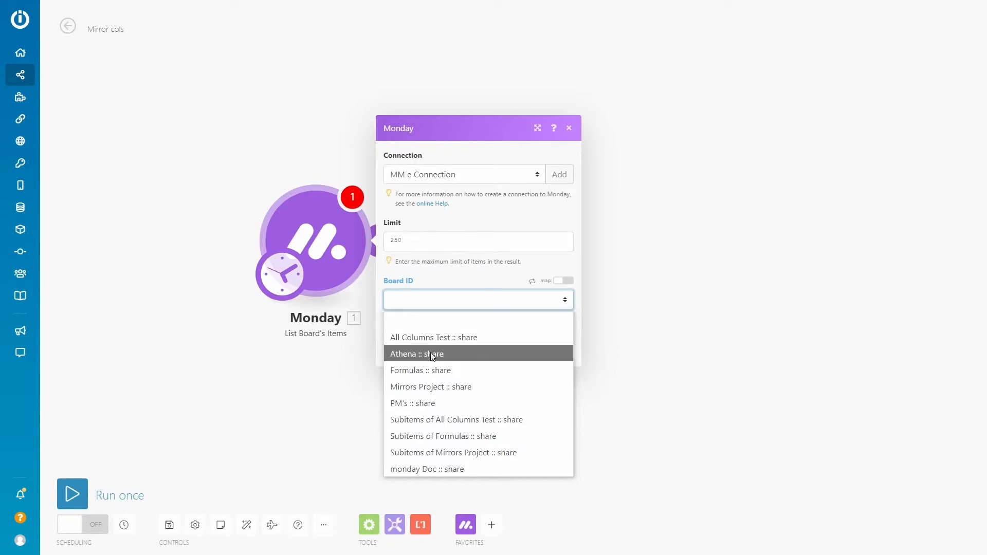
pyautogui.click(445, 393)
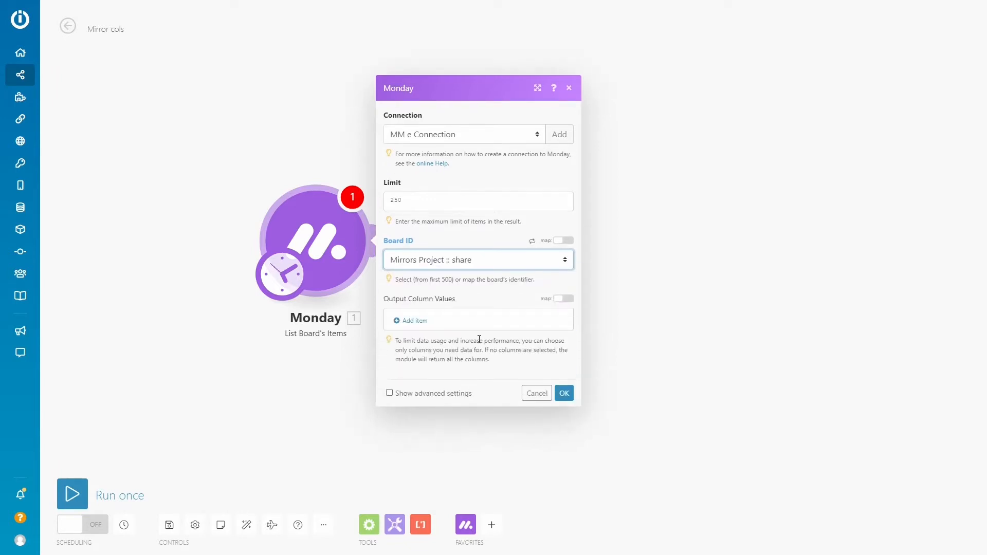
# Add the Change Notice Rate and Fixed Rate columns to the module's output column values
pyautogui.click(406, 322)
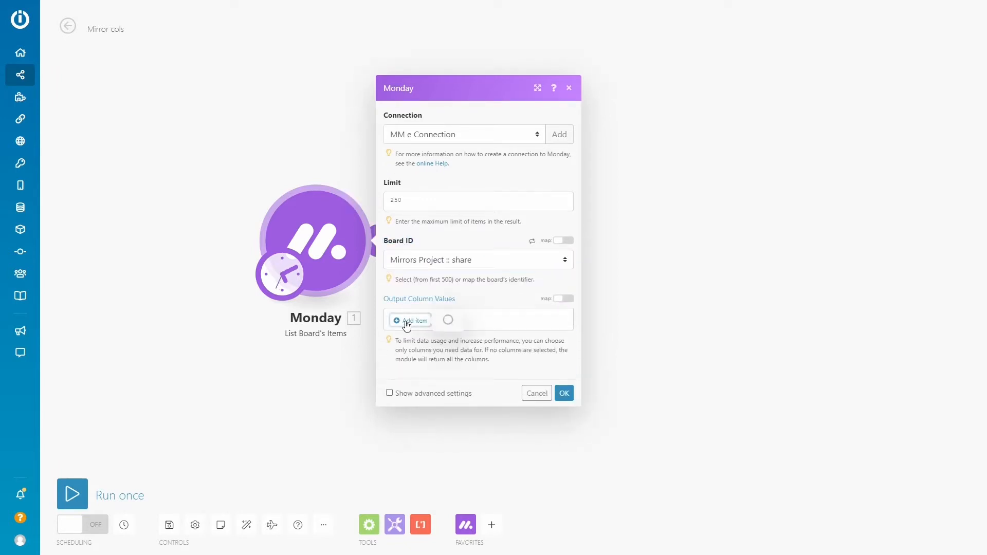
pyautogui.click(486, 324)
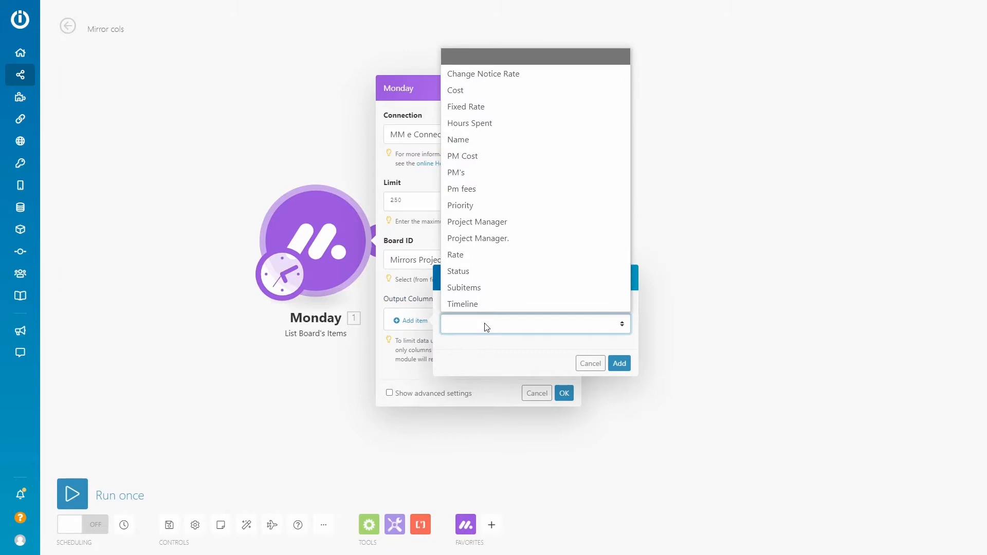
pyautogui.click(495, 75)
pyautogui.click(618, 364)
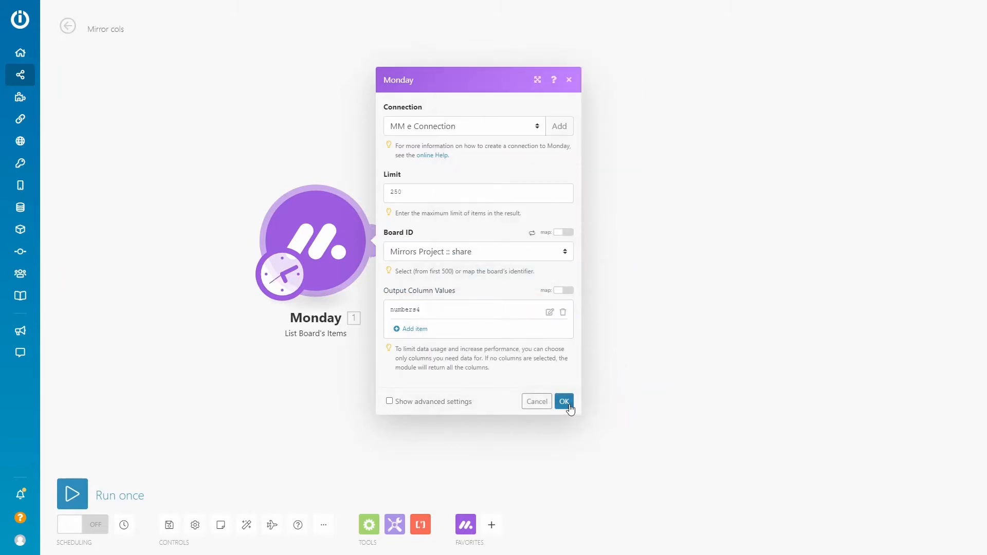
pyautogui.click(405, 331)
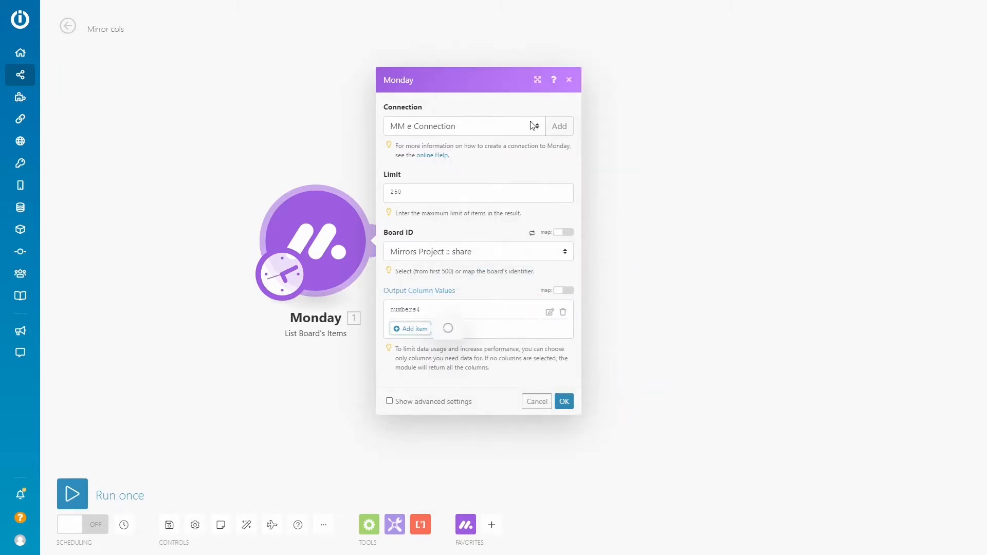
pyautogui.click(482, 324)
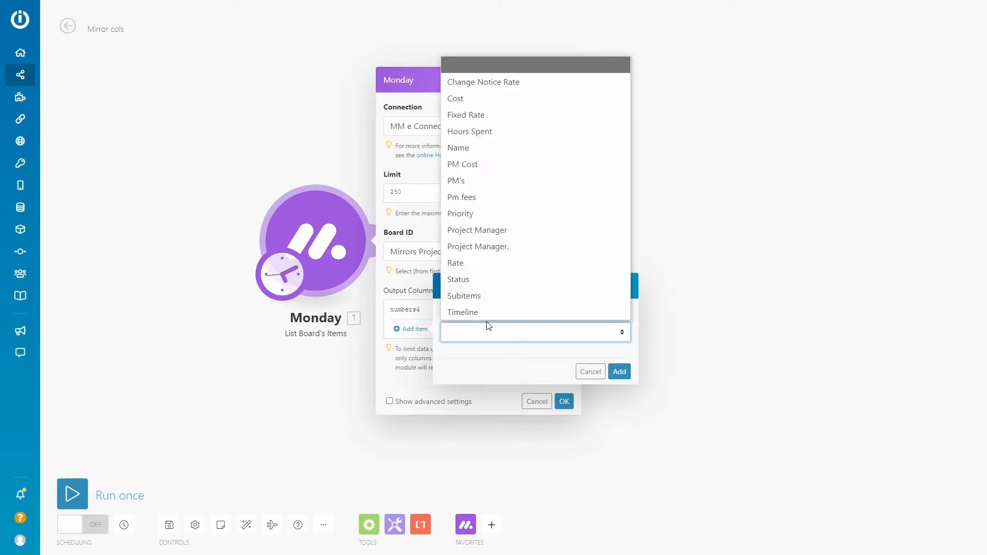
pyautogui.click(478, 116)
pyautogui.click(619, 371)
# Add the Rate and "Project Manager." columns to the output column values and save the module settings
pyautogui.click(411, 339)
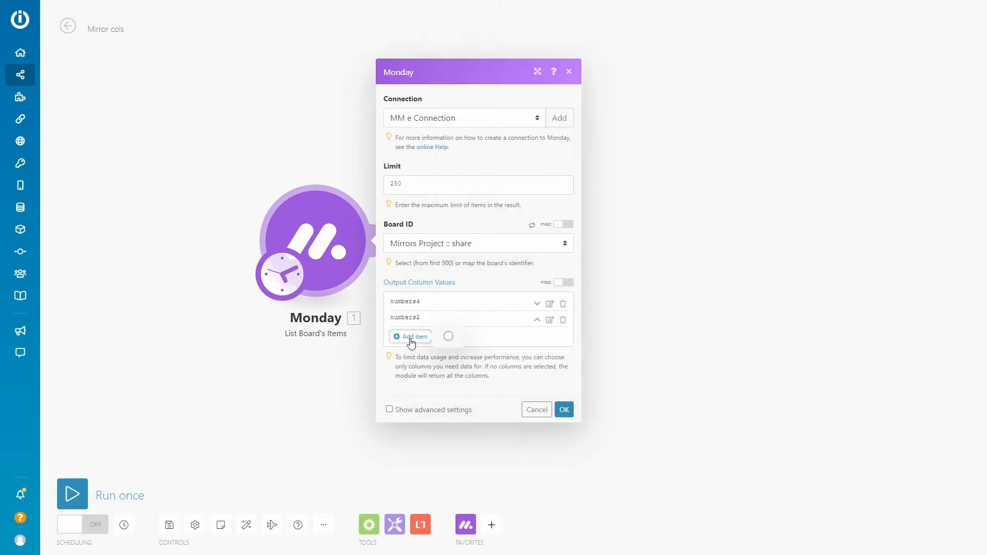
pyautogui.click(469, 340)
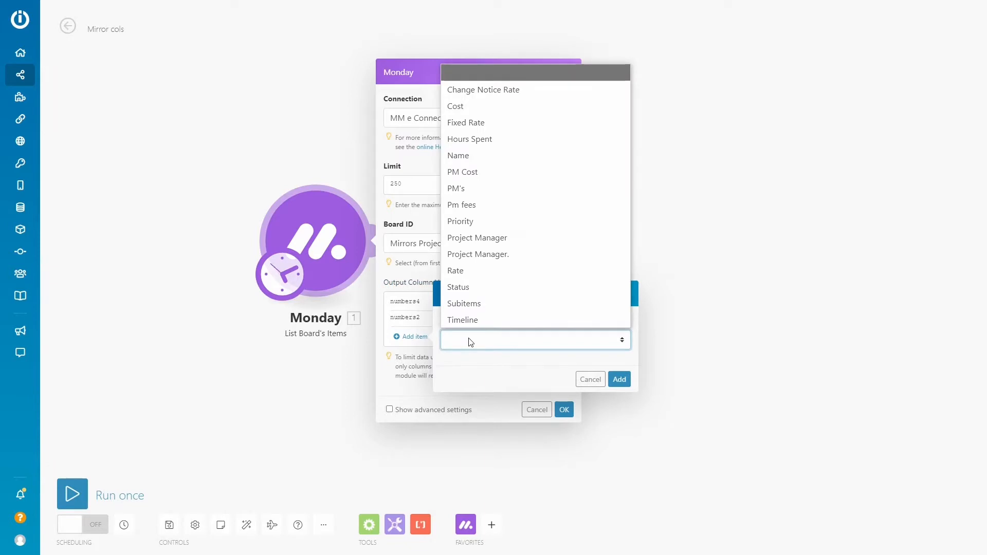
pyautogui.click(471, 271)
pyautogui.click(619, 380)
pyautogui.click(413, 346)
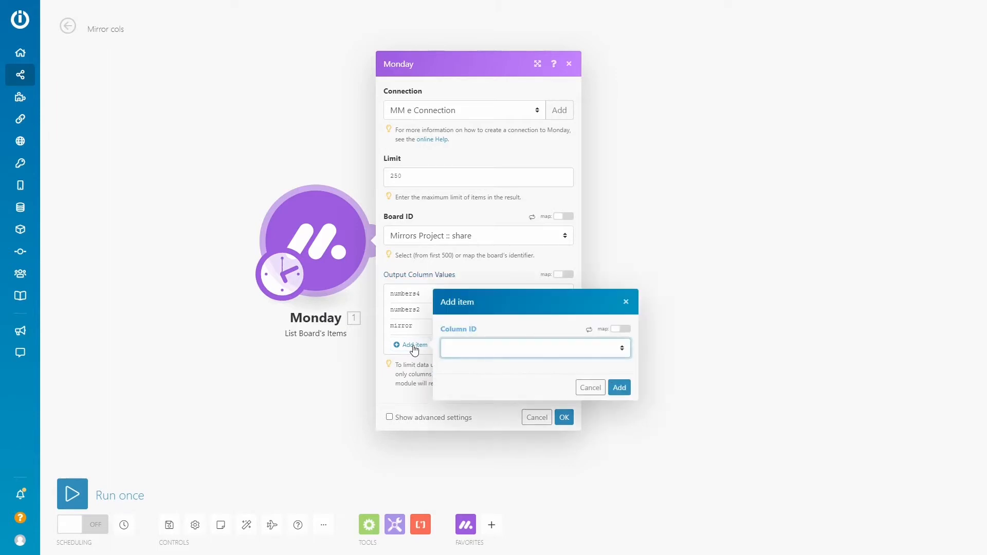
pyautogui.click(501, 355)
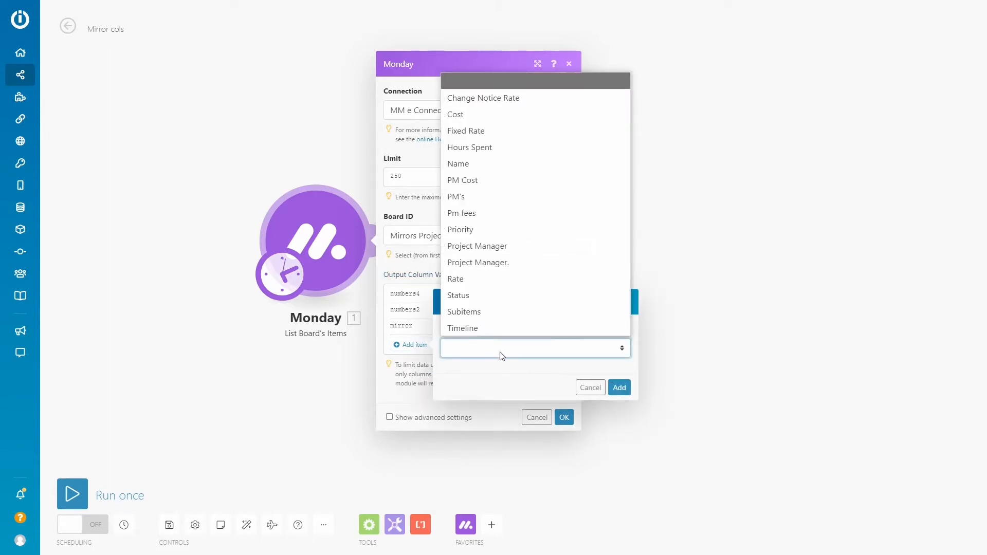
pyautogui.click(488, 263)
pyautogui.click(619, 386)
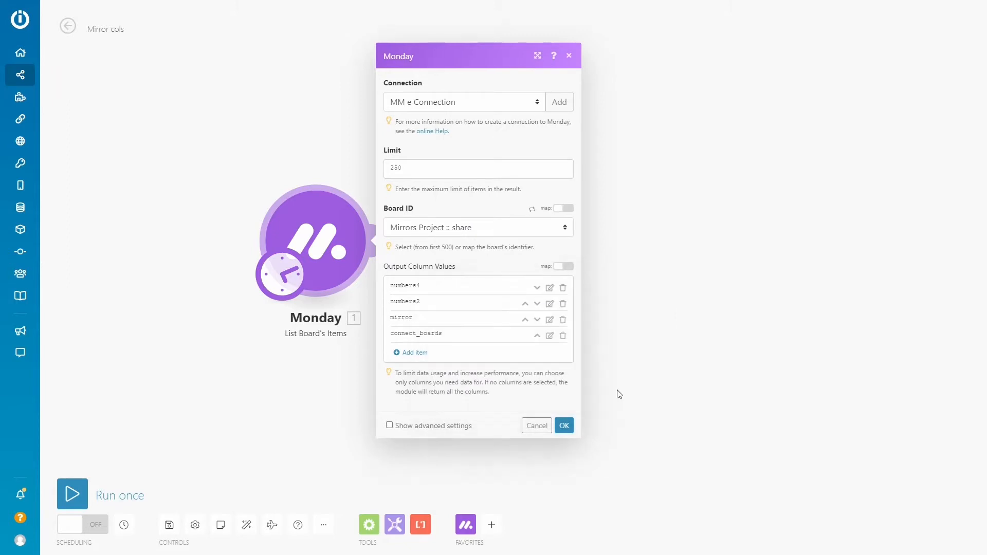
pyautogui.click(564, 418)
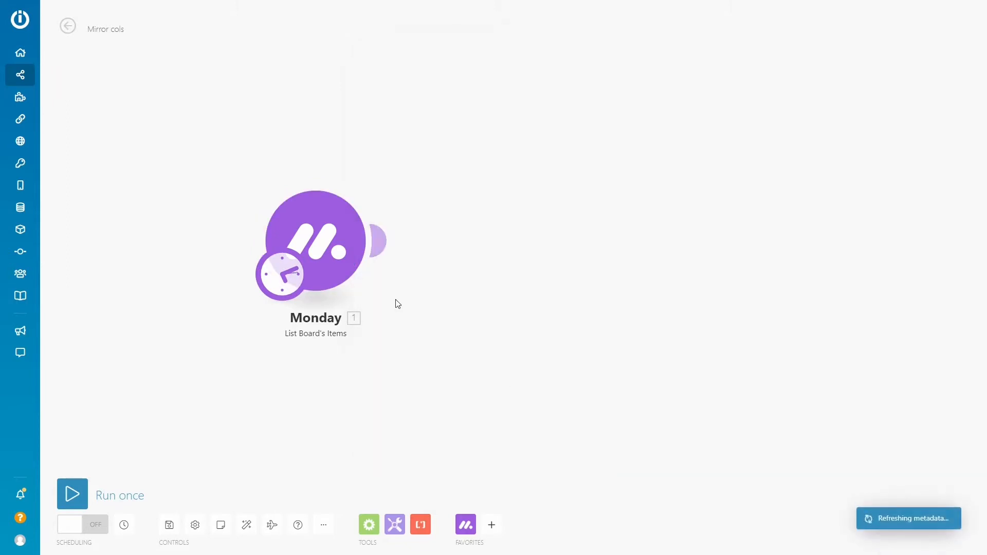
# Run the scenario once and open the output bundles of the List Board's Items module
pyautogui.click(75, 493)
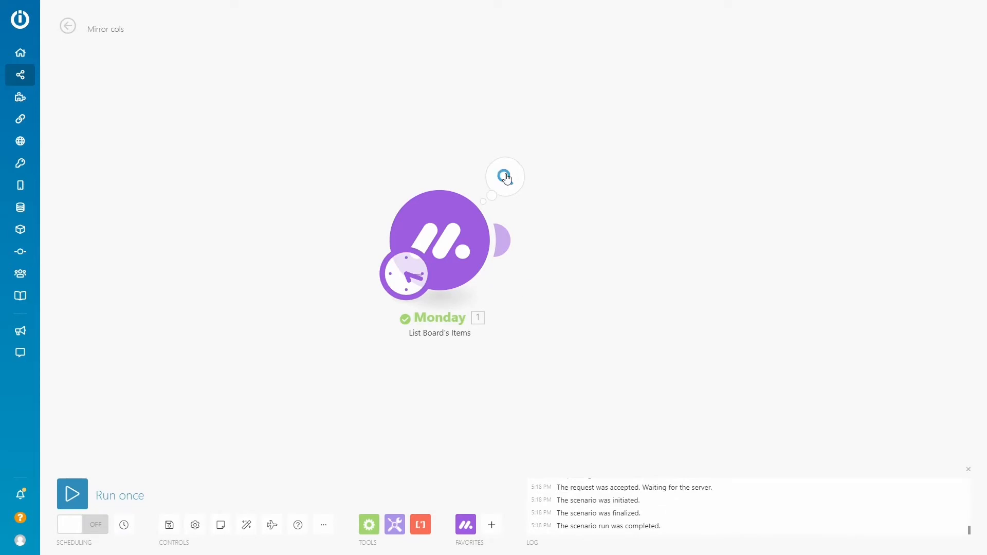
pyautogui.click(503, 177)
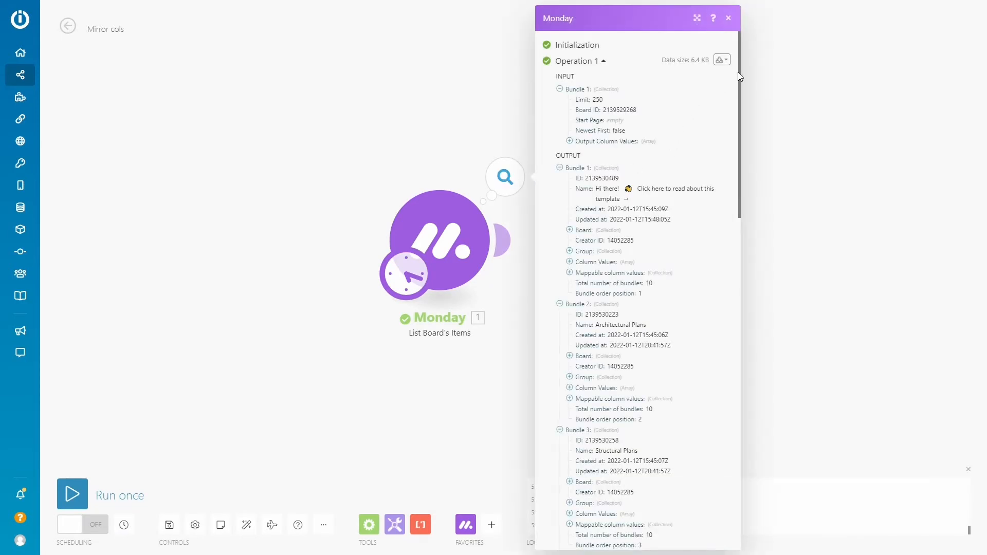
pyautogui.moveTo(739, 72); pyautogui.dragTo(742, 138)
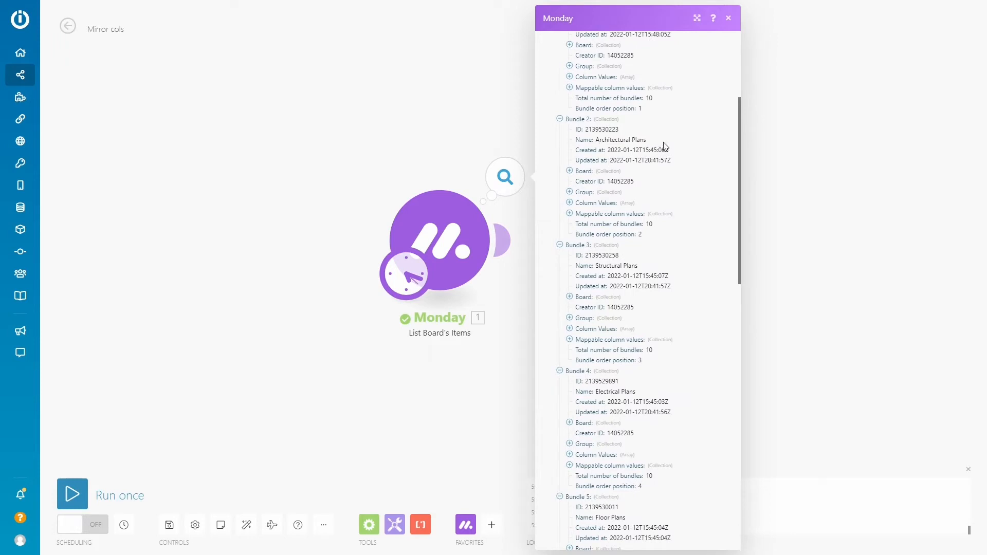
# Examine the Architectural Plans bundle's mappable column values, including the linked pulse IDs under "Project Manager.", and close the output
pyautogui.moveTo(648, 141); pyautogui.dragTo(597, 145)
pyautogui.hotkey('ctrl', 'c')
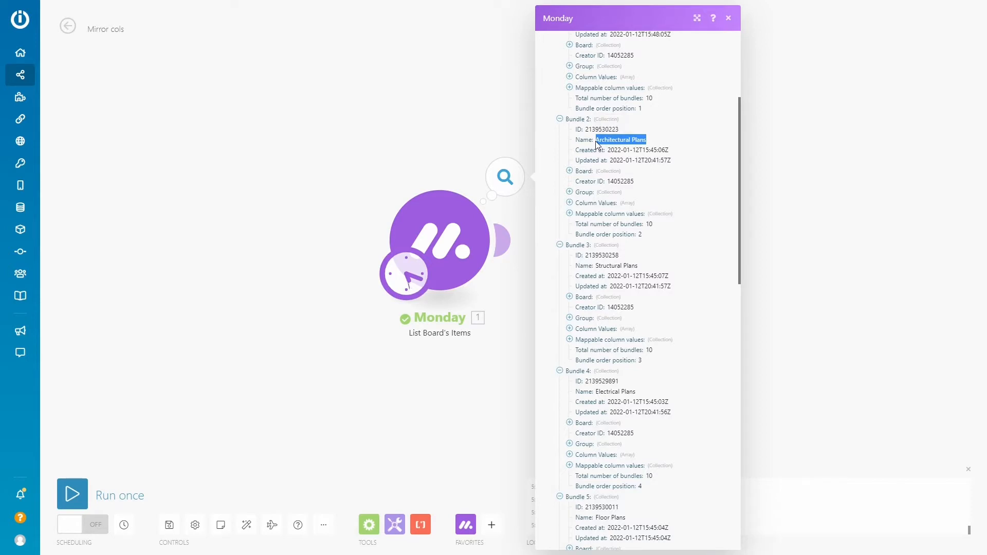
pyautogui.click(569, 213)
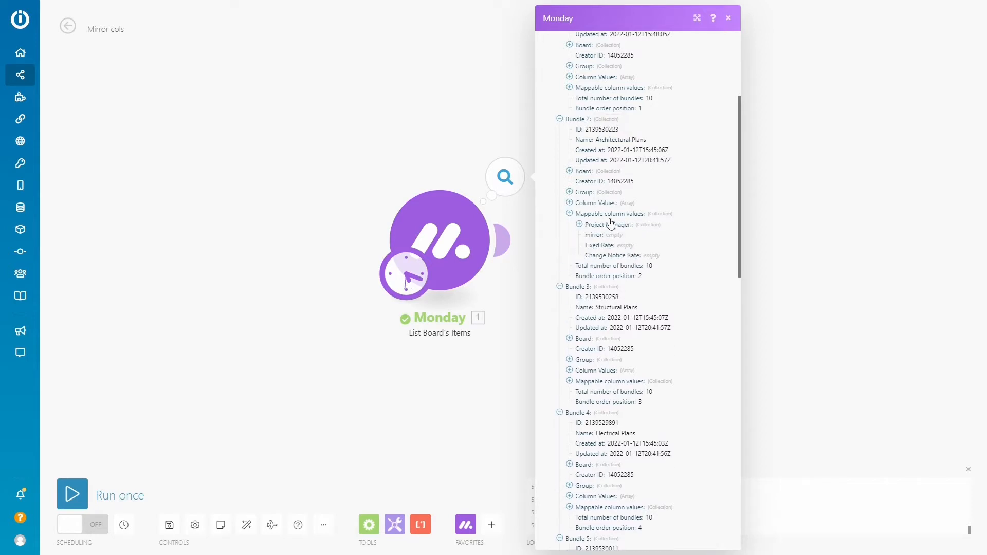
pyautogui.click(579, 224)
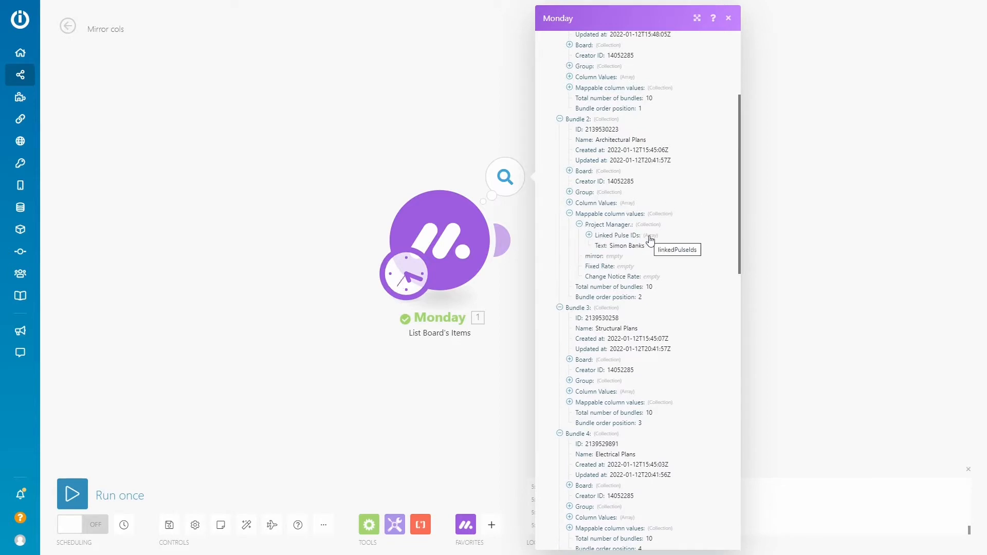
pyautogui.click(589, 235)
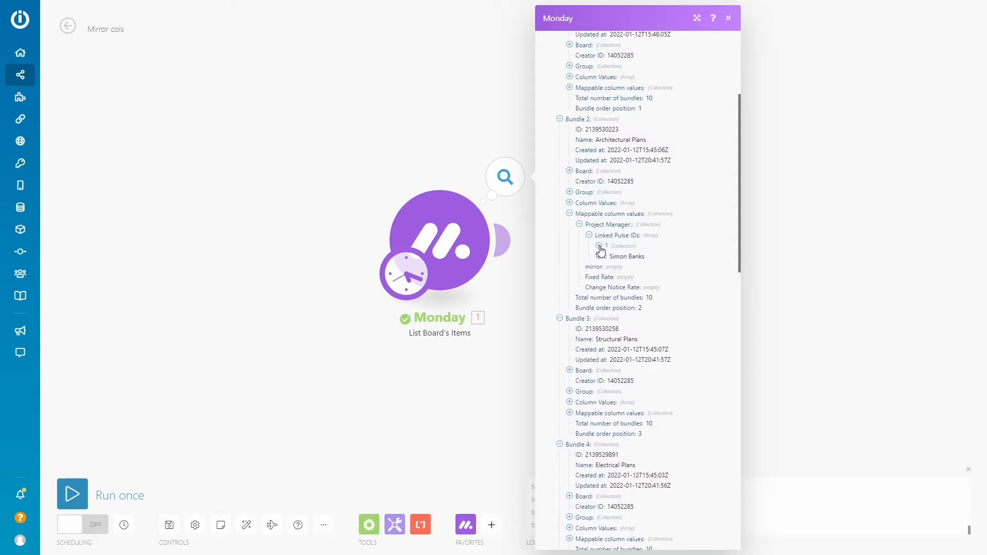
pyautogui.click(599, 247)
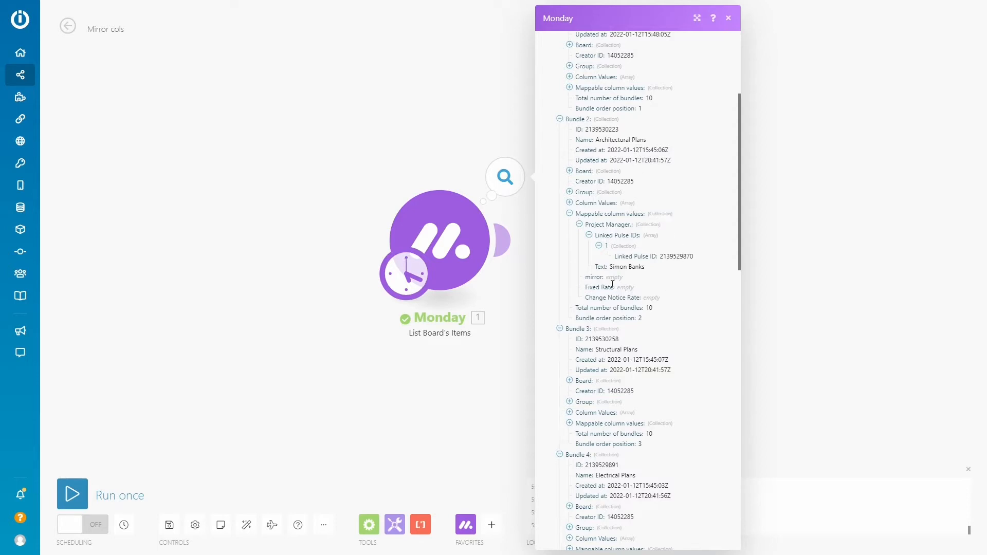
pyautogui.click(524, 357)
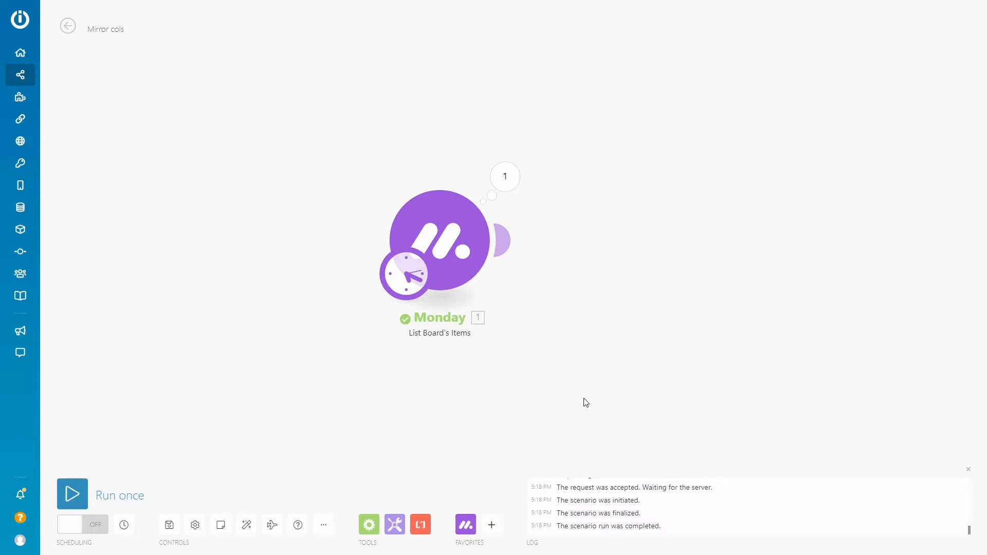
# Add a Monday Get an Item module after List Board's Items
pyautogui.click(466, 526)
pyautogui.moveTo(625, 35); pyautogui.dragTo(621, 192)
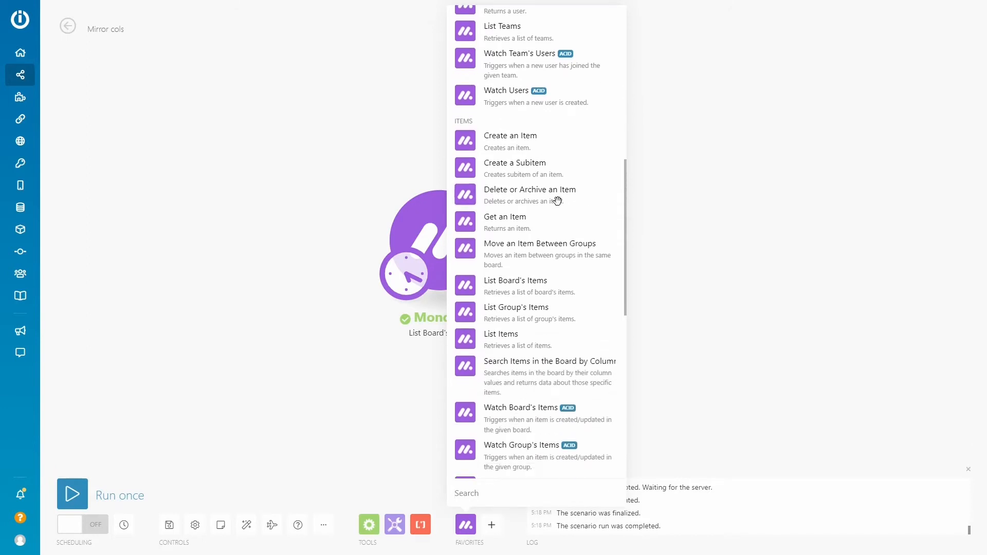
pyautogui.click(465, 222)
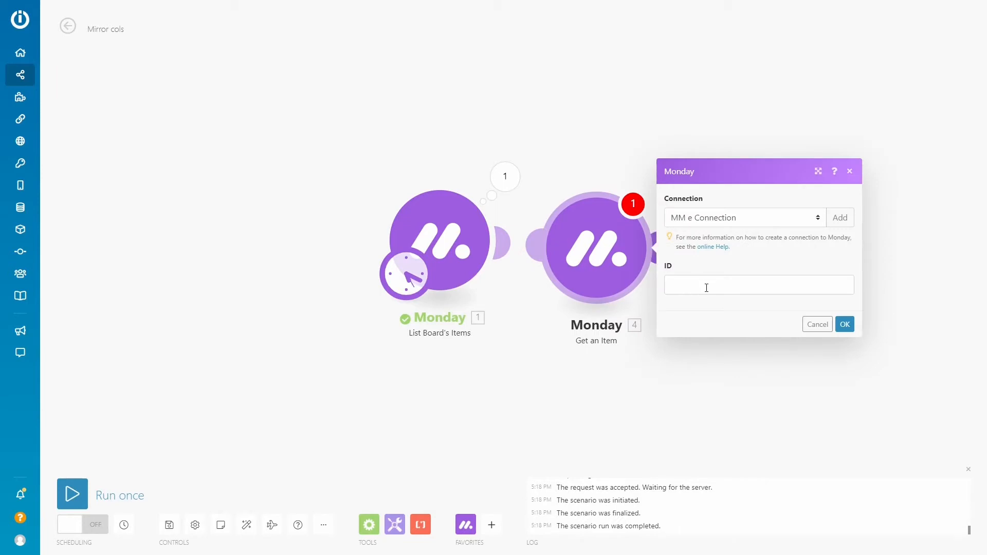
# Map the Get an Item ID to the Linked Pulse ID under "Project Manager.", save it, and auto-align the modules
pyautogui.click(706, 288)
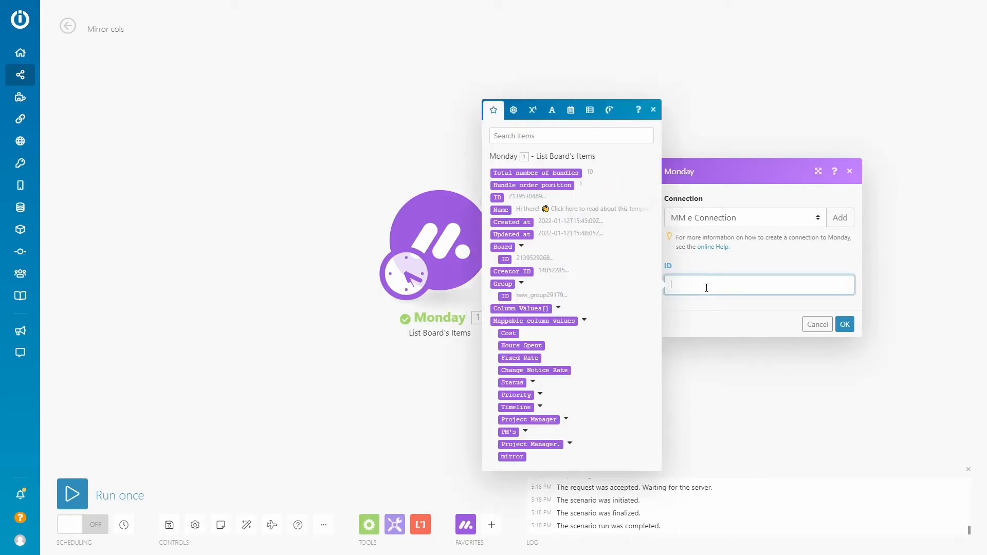
pyautogui.click(570, 444)
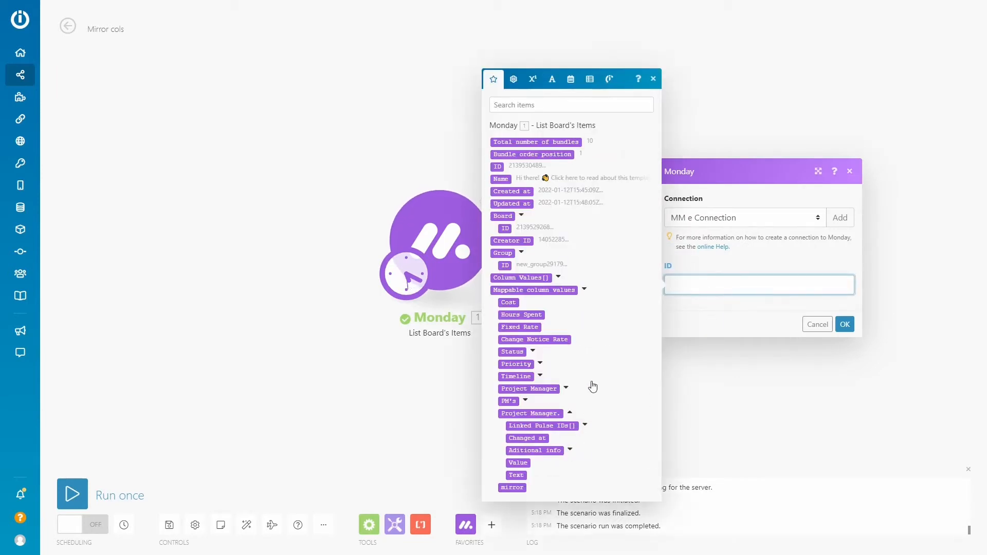
pyautogui.click(585, 425)
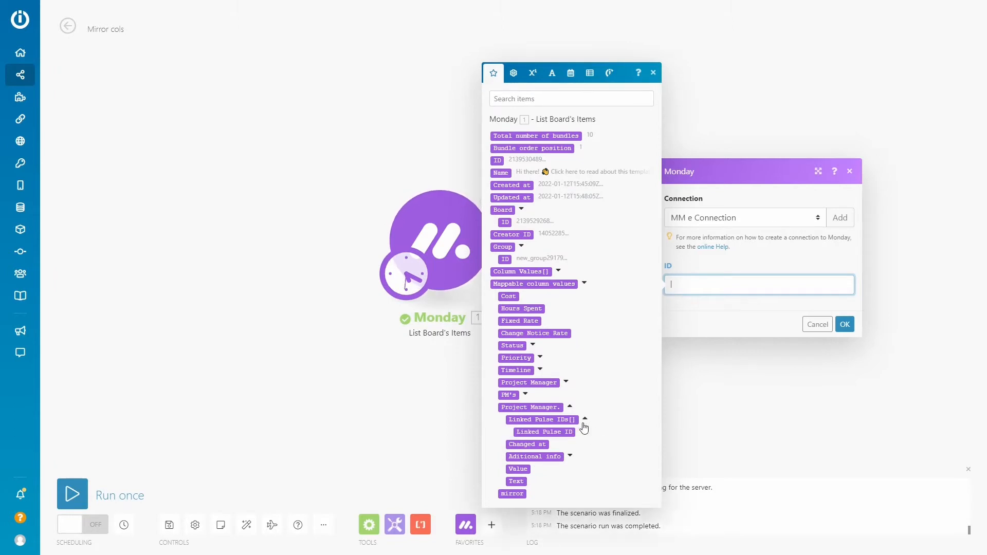
pyautogui.click(544, 432)
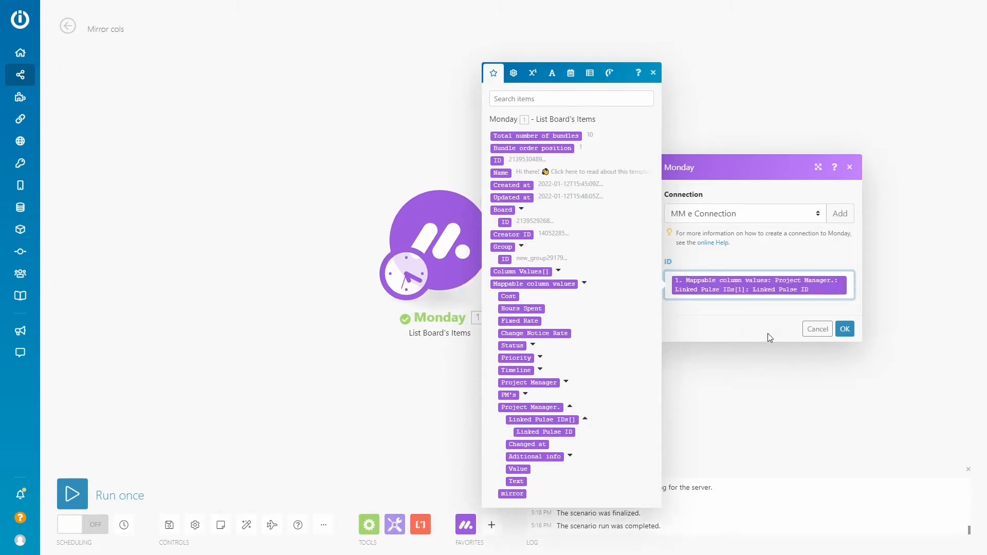
pyautogui.click(844, 329)
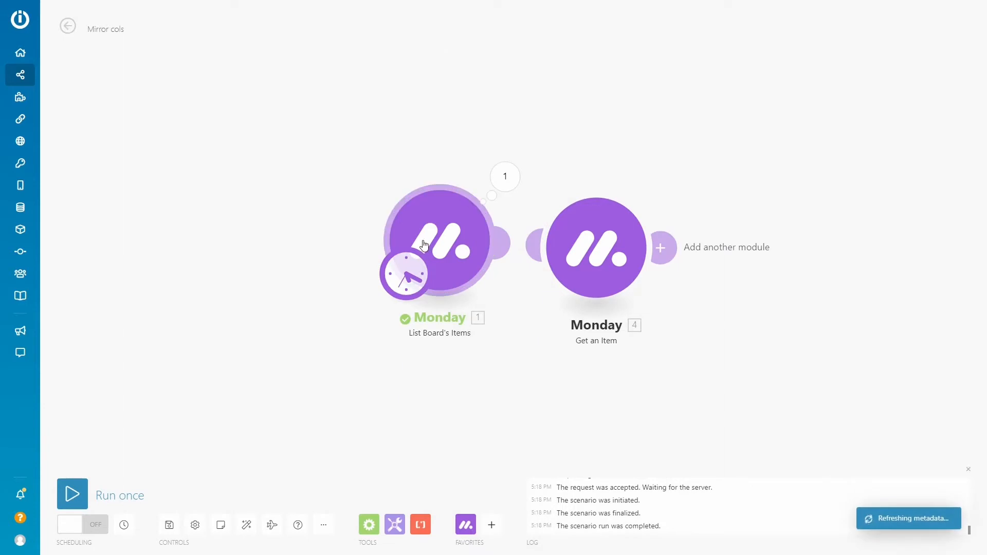
pyautogui.click(247, 524)
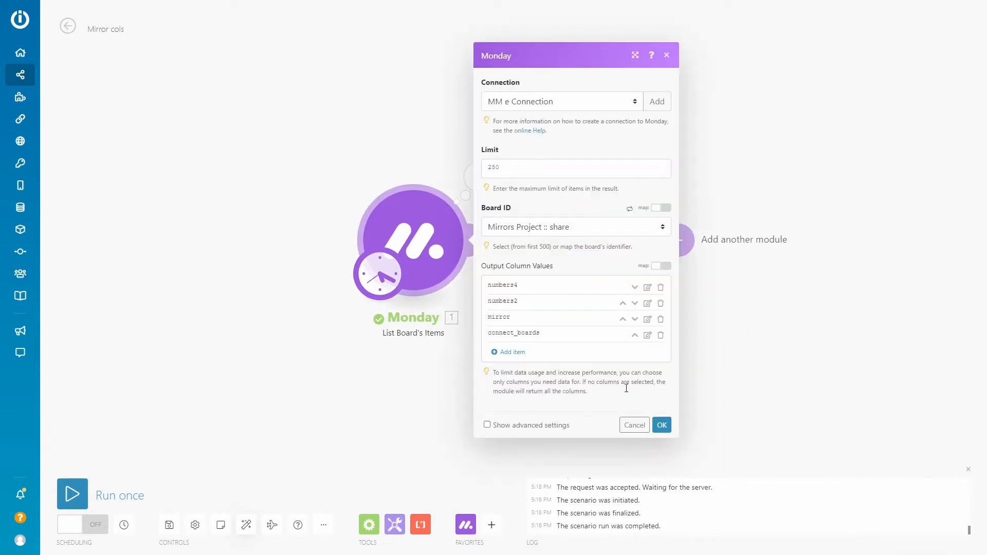
# Set up a filter before Get an Item requiring the List Board's Items Name to equal the copied item name
pyautogui.click(631, 426)
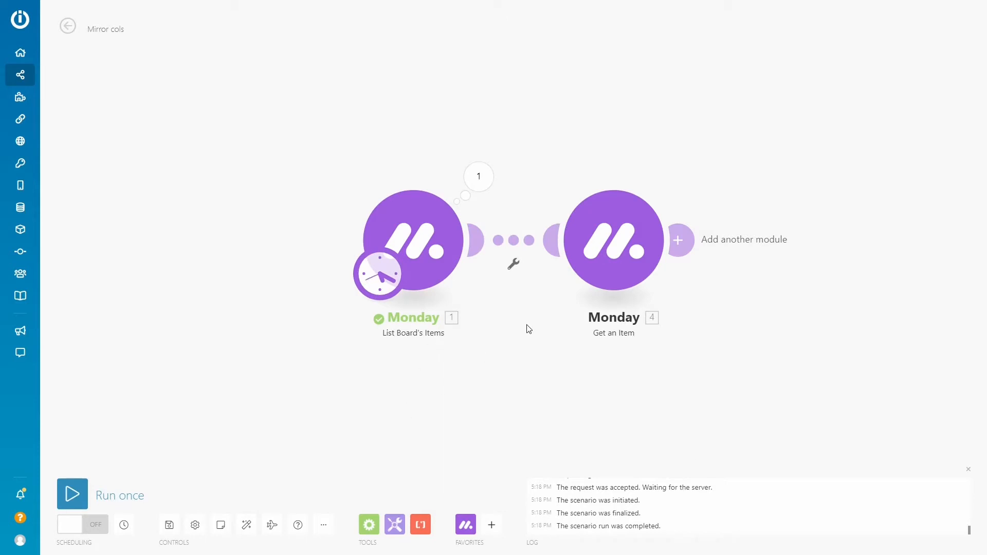
pyautogui.click(515, 246)
pyautogui.click(589, 235)
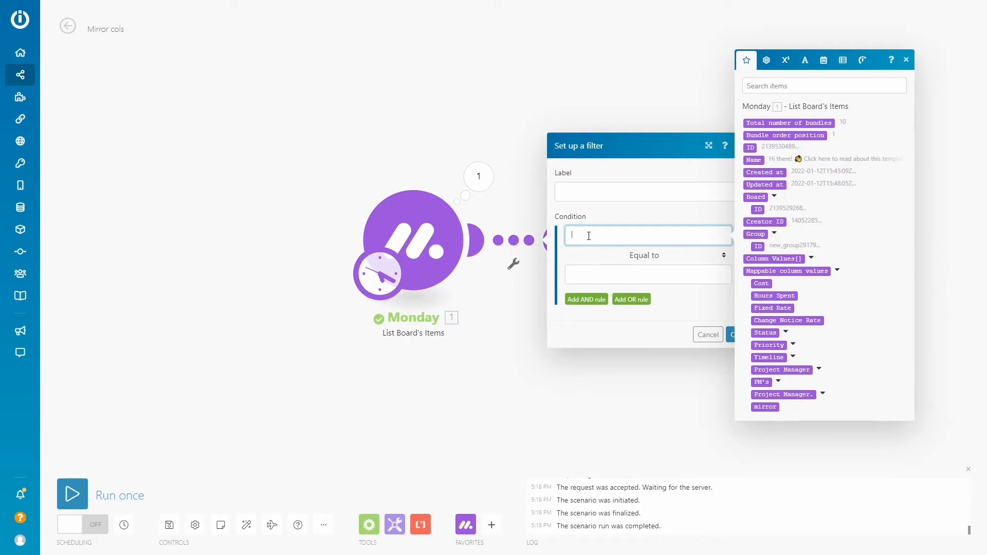
pyautogui.click(753, 159)
pyautogui.click(634, 275)
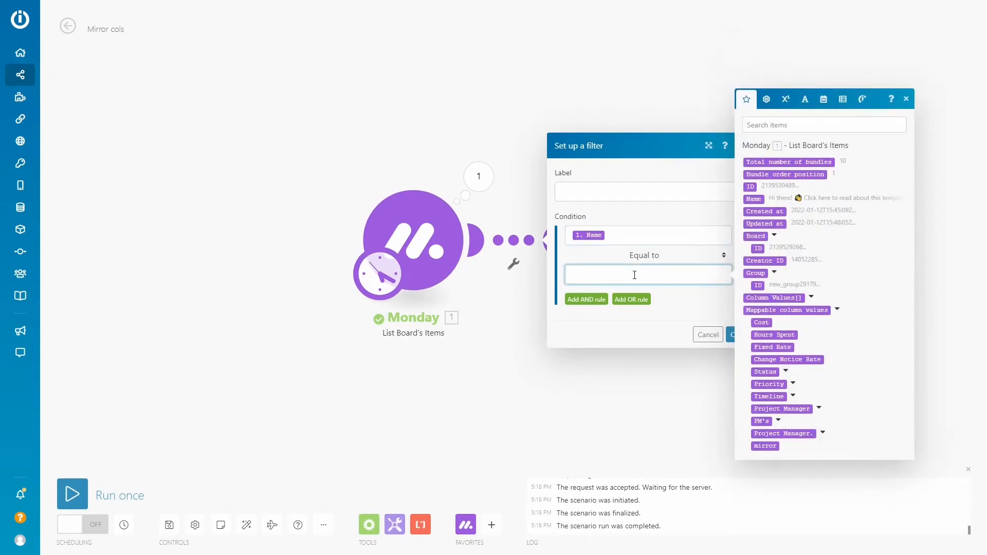
pyautogui.hotkey('ctrl', 'v')
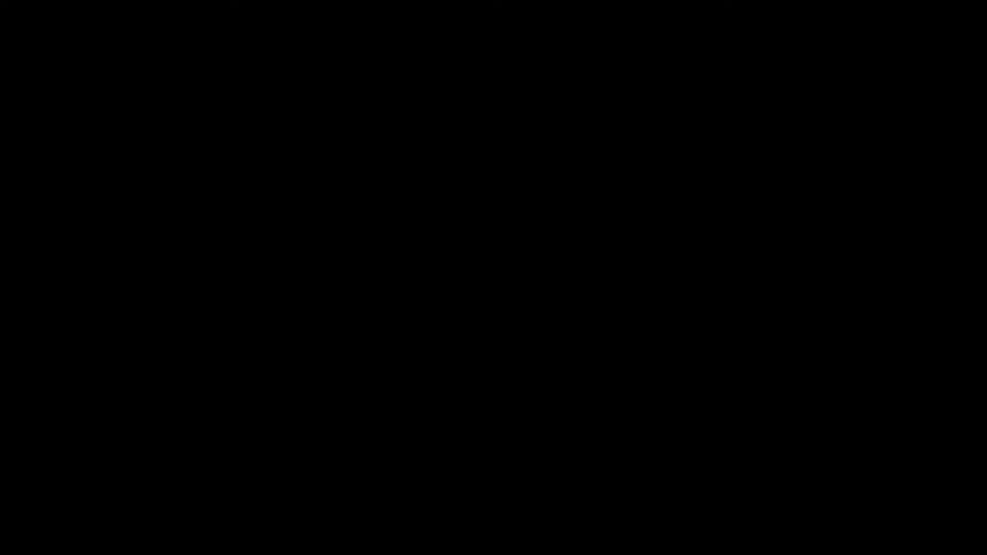
pyautogui.press('BackSpace')
pyautogui.click(732, 334)
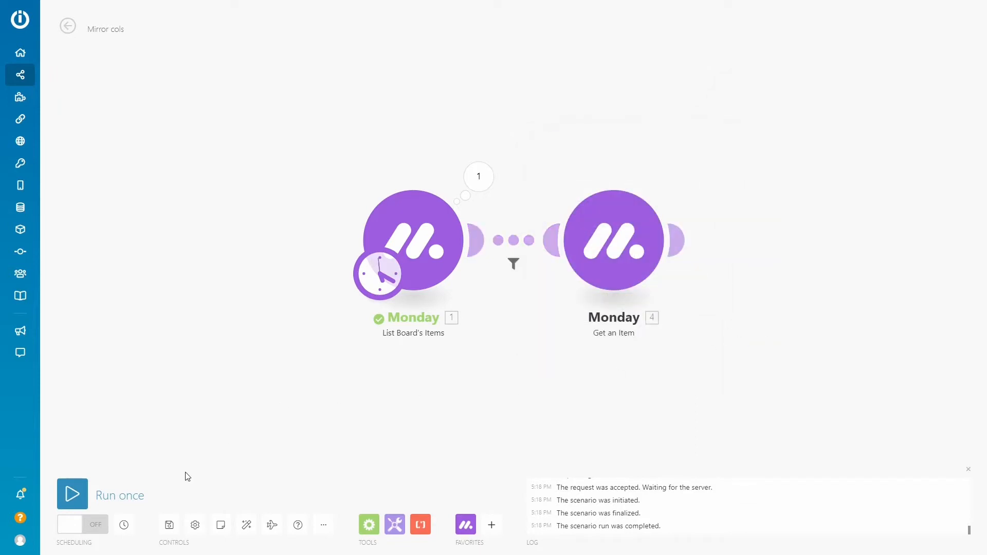
# Run the scenario once and examine the mappable column values in the Get an Item output
pyautogui.click(77, 489)
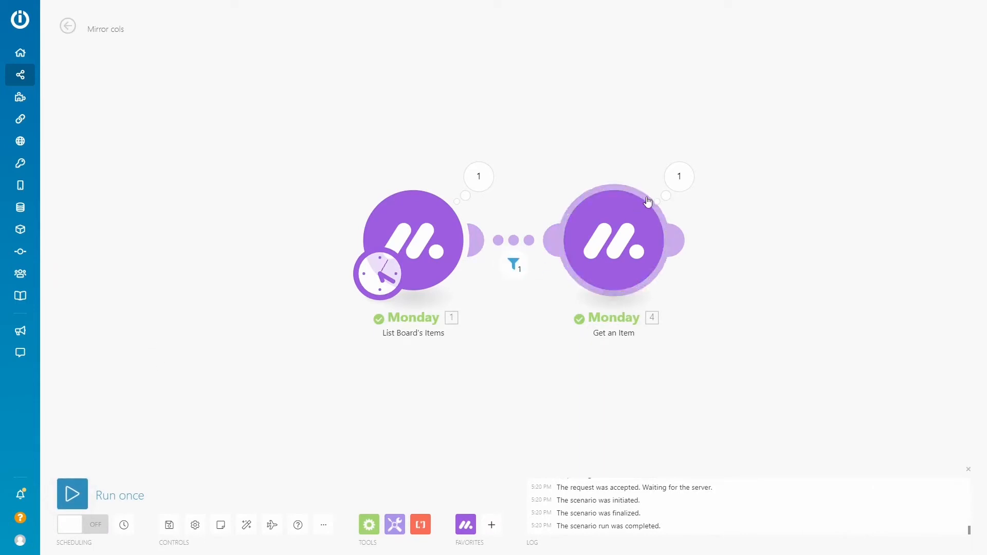
pyautogui.click(679, 177)
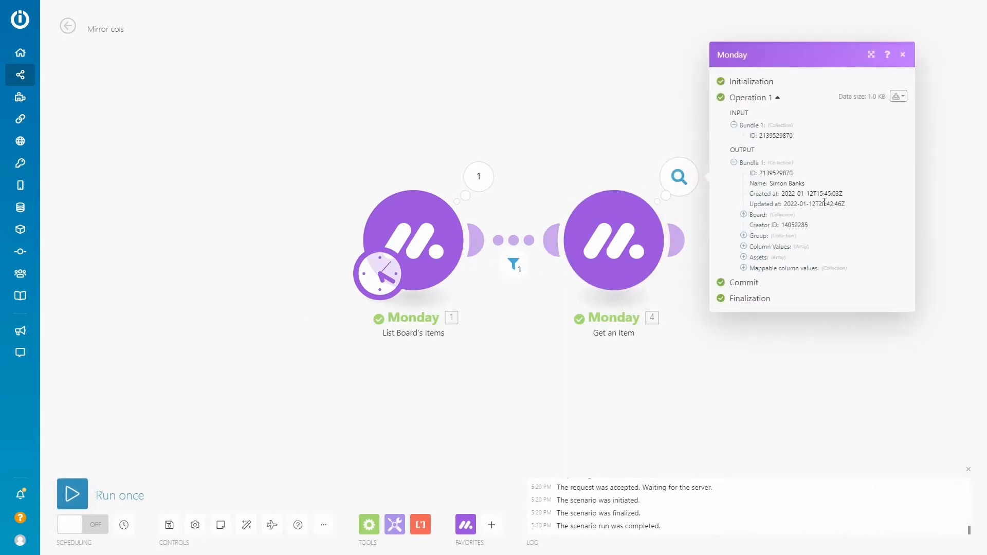
pyautogui.click(744, 268)
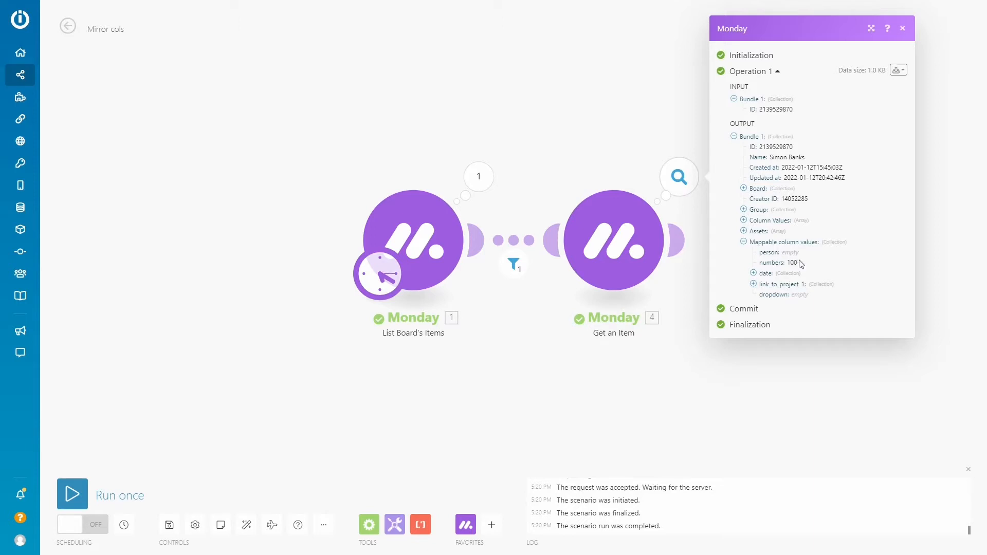
pyautogui.click(903, 29)
# Shift both modules to make room and connect a Monday Update Column Values of a Specific Item module after Get an Item
pyautogui.moveTo(407, 233); pyautogui.dragTo(258, 234)
pyautogui.moveTo(604, 248); pyautogui.dragTo(433, 250)
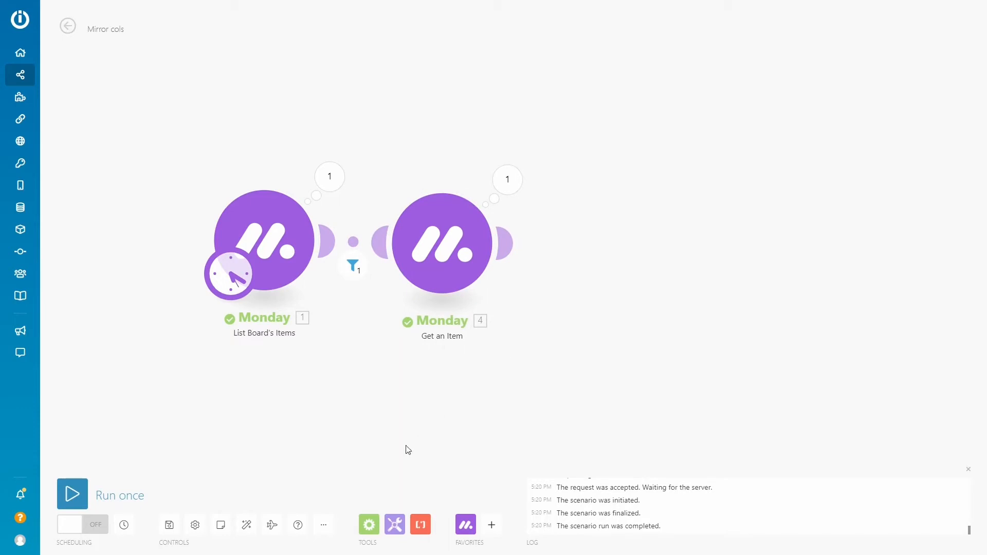
pyautogui.click(465, 524)
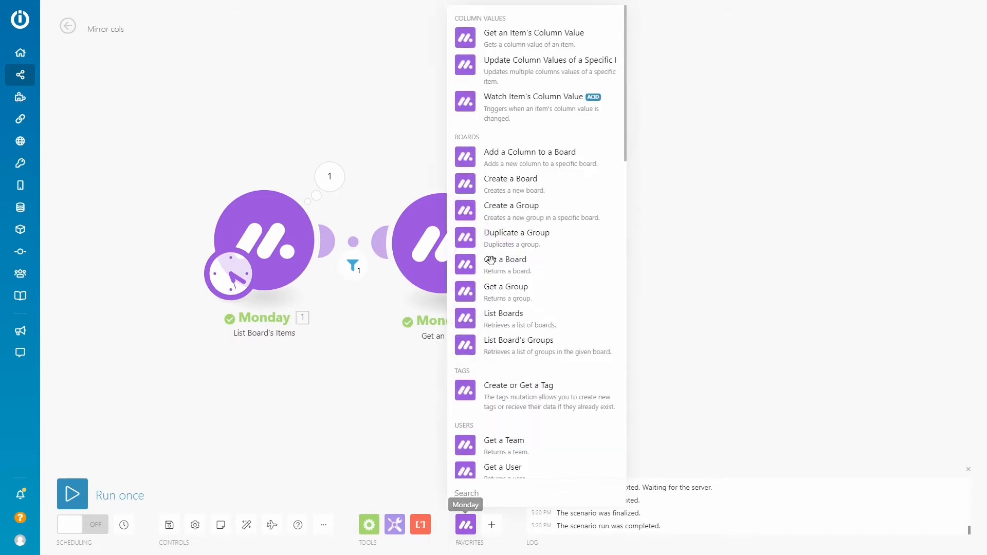
pyautogui.click(457, 66)
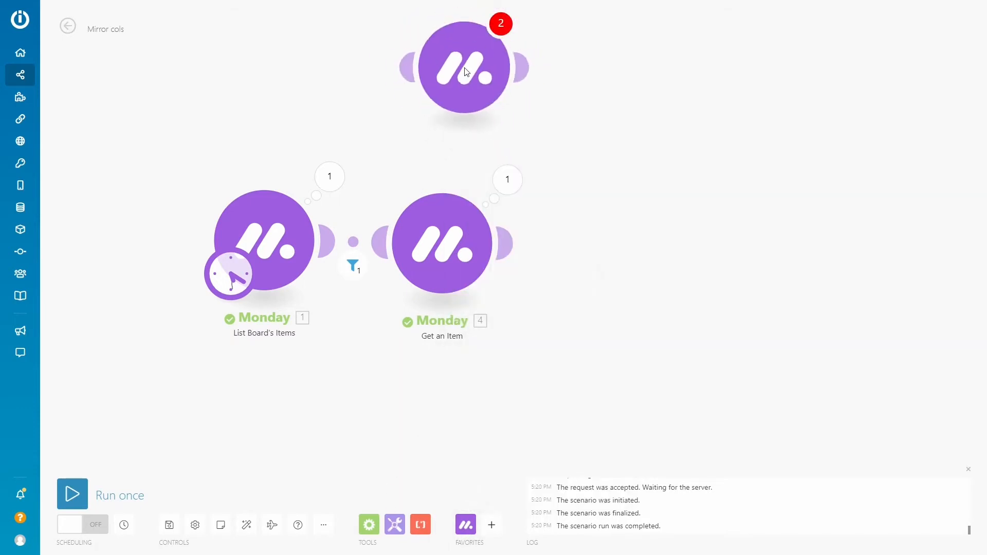
pyautogui.moveTo(508, 87); pyautogui.dragTo(661, 193)
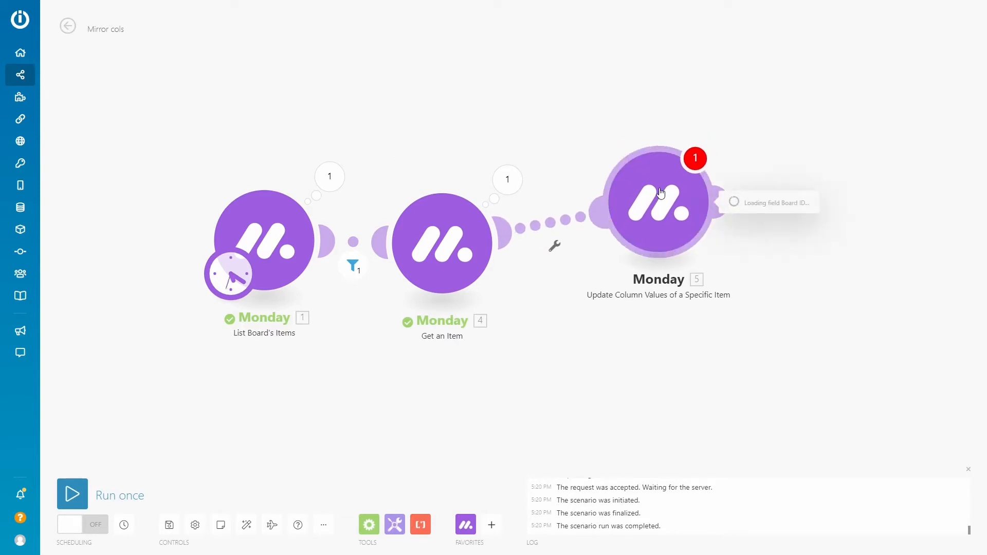
# Set the update module's board to "Mirrors Project :: share" and map its Item ID to the List Board's Items ID
pyautogui.click(761, 235)
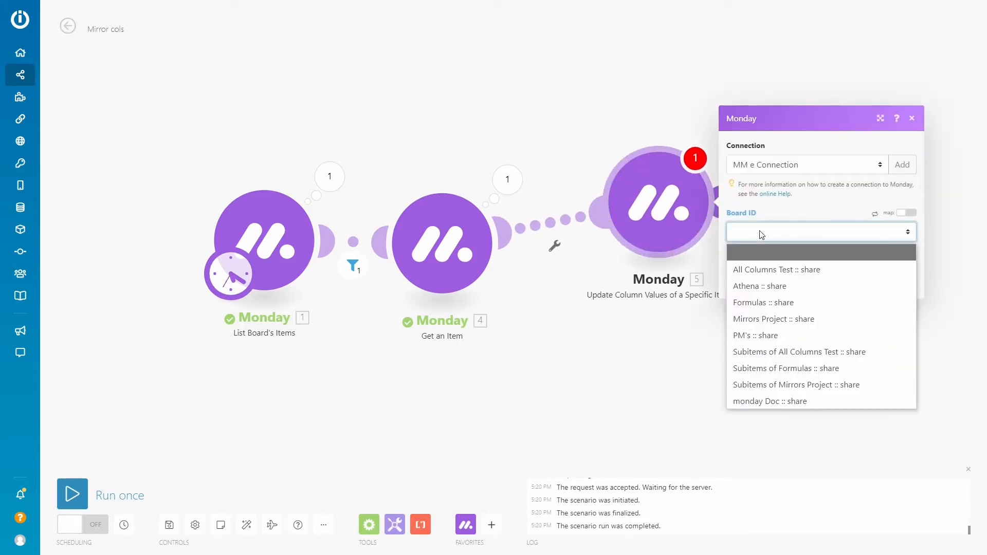
pyautogui.click(774, 318)
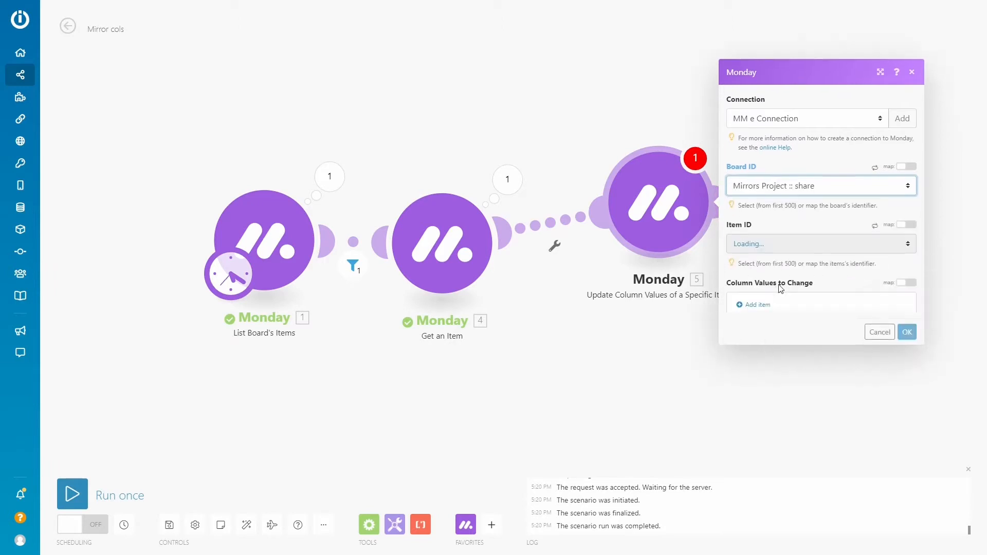
pyautogui.click(764, 231)
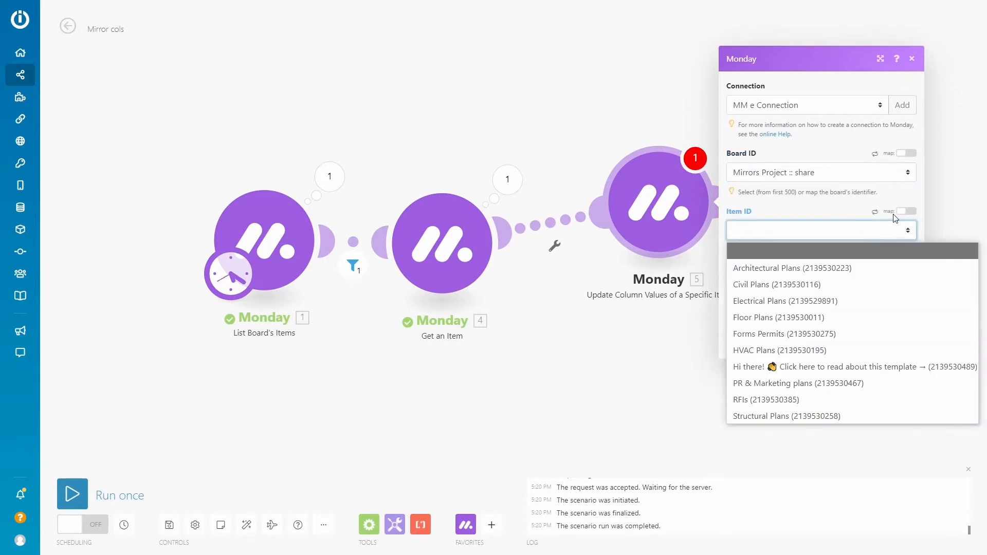
pyautogui.click(904, 211)
pyautogui.click(784, 227)
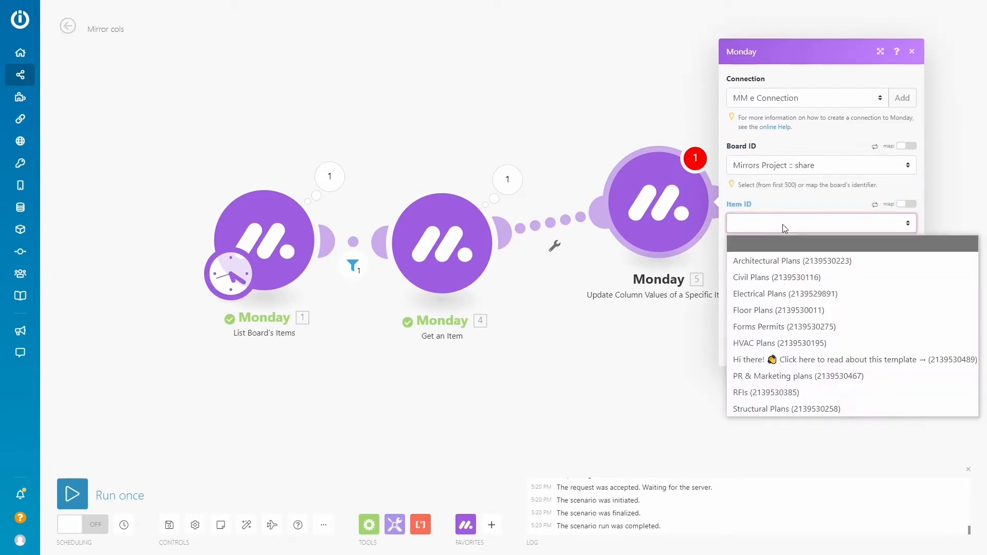
pyautogui.click(906, 204)
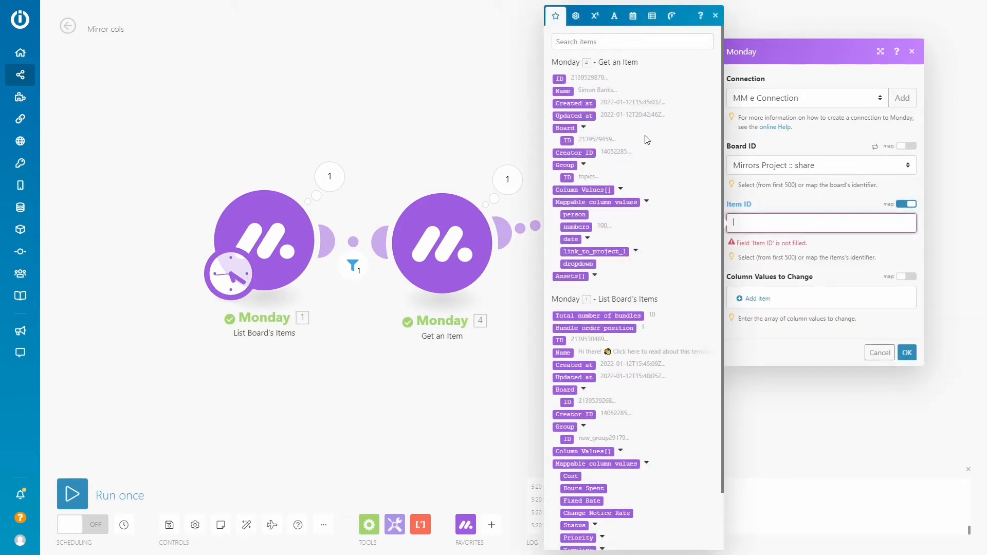
pyautogui.click(558, 340)
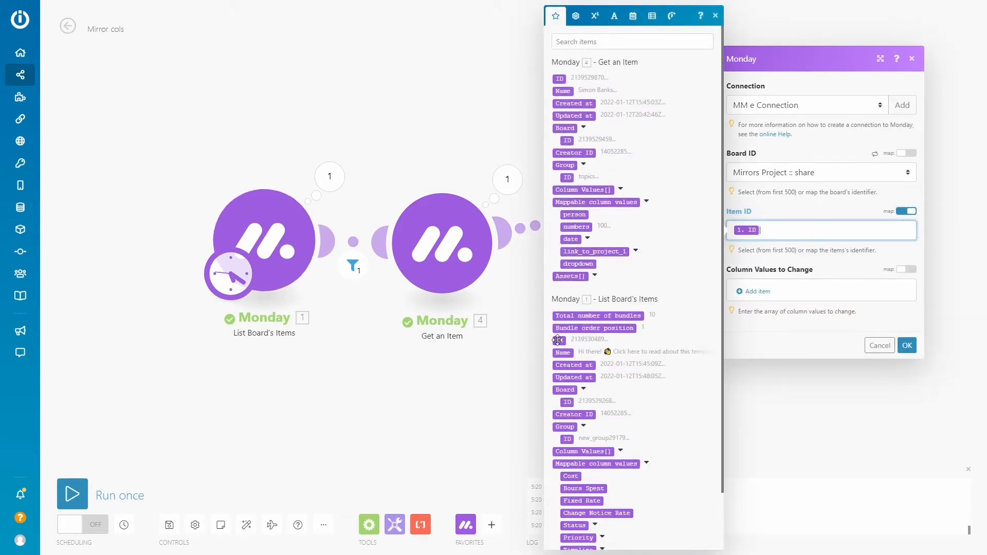
# Add the Fixed Rate column to the values to change, mapped to the "numbers" value from Get an Item
pyautogui.click(756, 292)
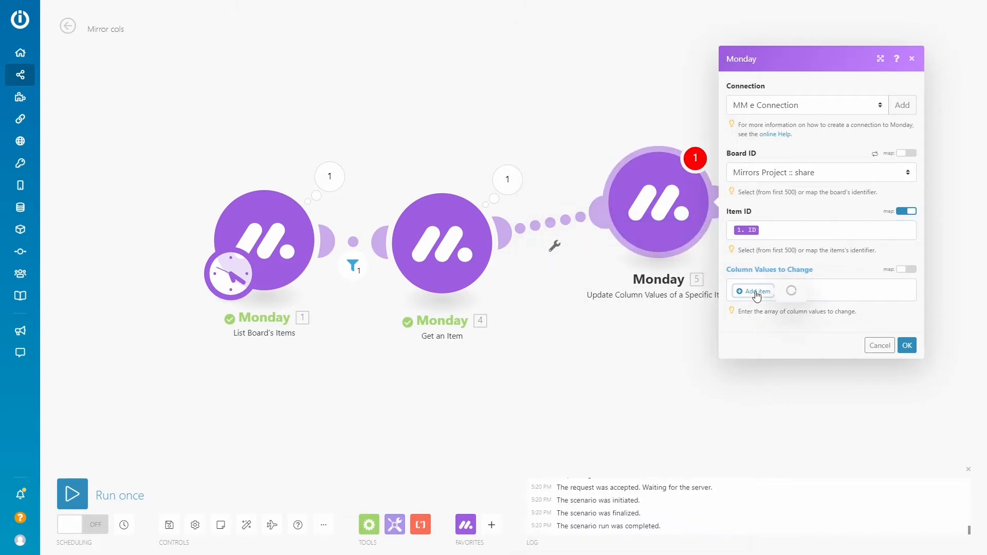
pyautogui.click(809, 288)
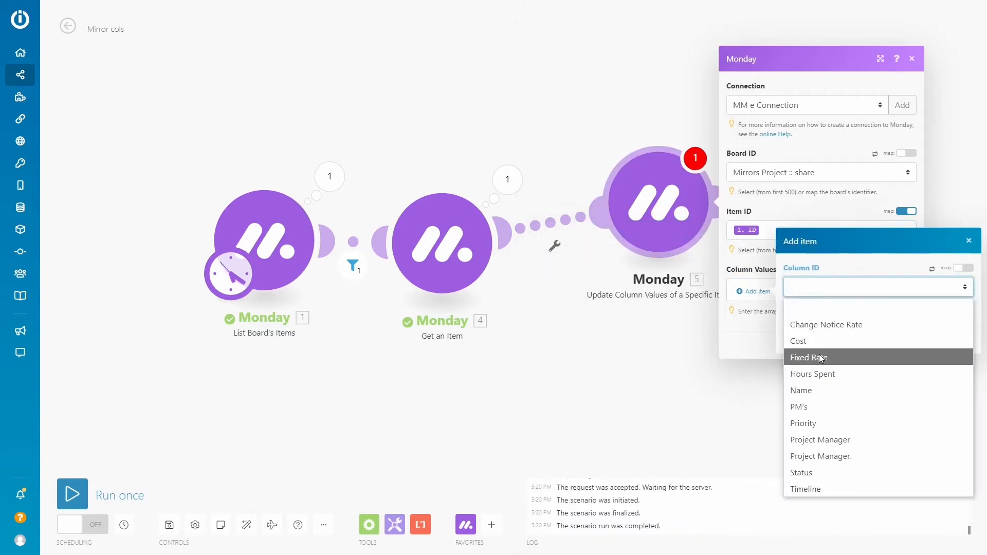
pyautogui.click(821, 358)
pyautogui.click(807, 326)
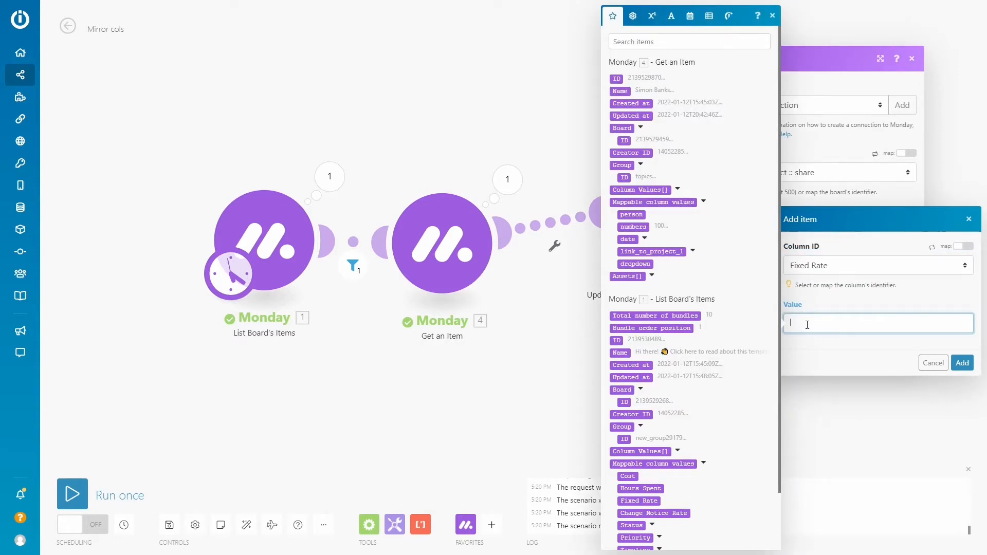
pyautogui.click(635, 227)
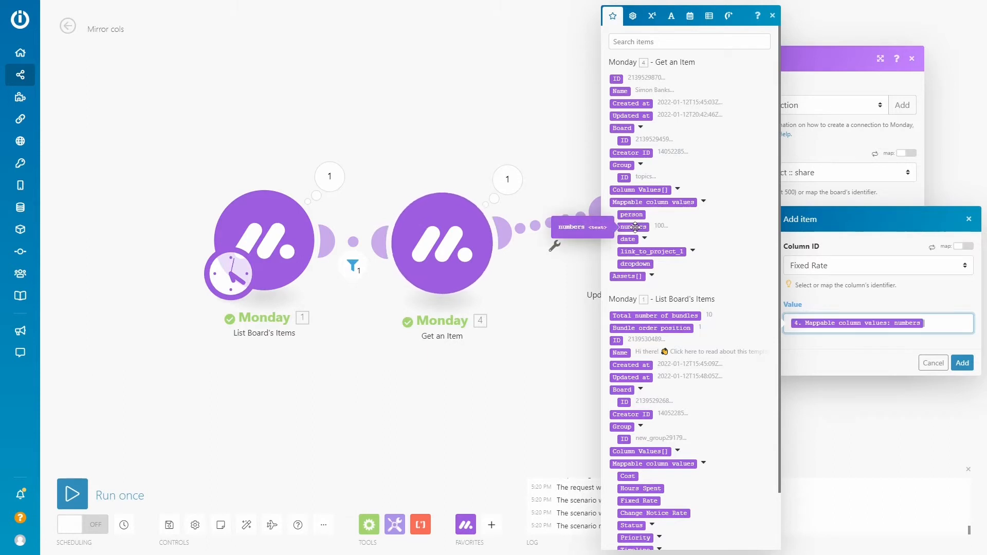
pyautogui.click(962, 363)
# Add the Change Notice Rate column mapped to Get an Item's "numbers" value and save the update module
pyautogui.click(752, 305)
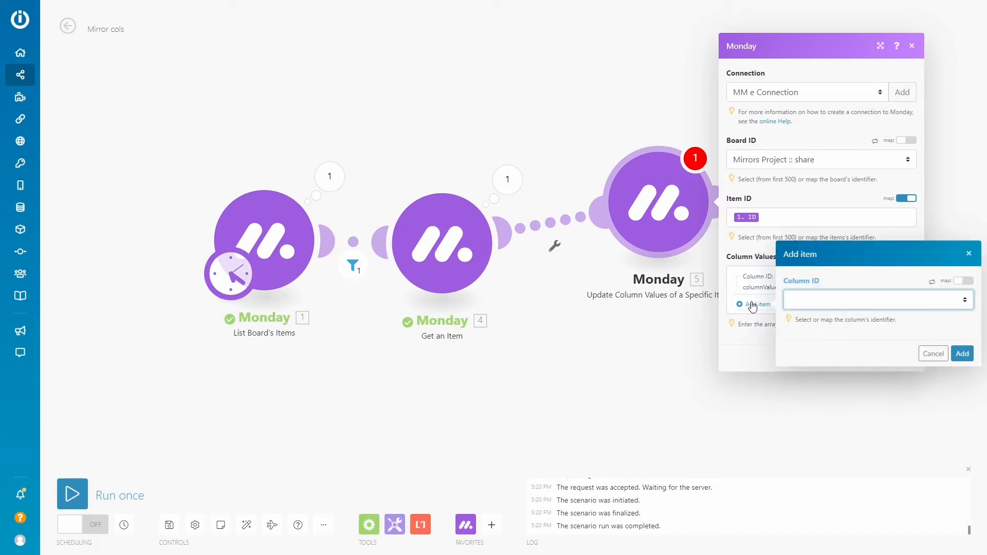
pyautogui.click(819, 302)
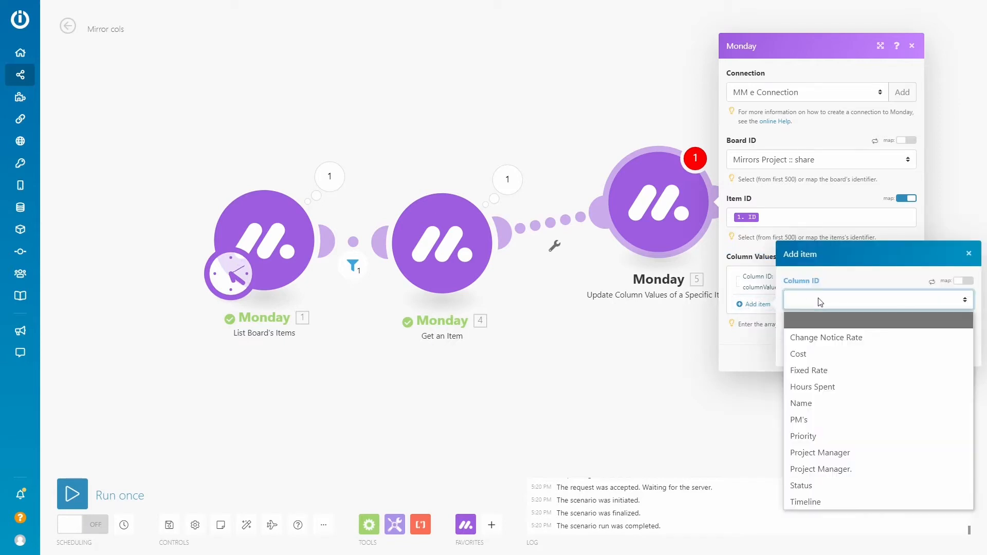
pyautogui.click(820, 338)
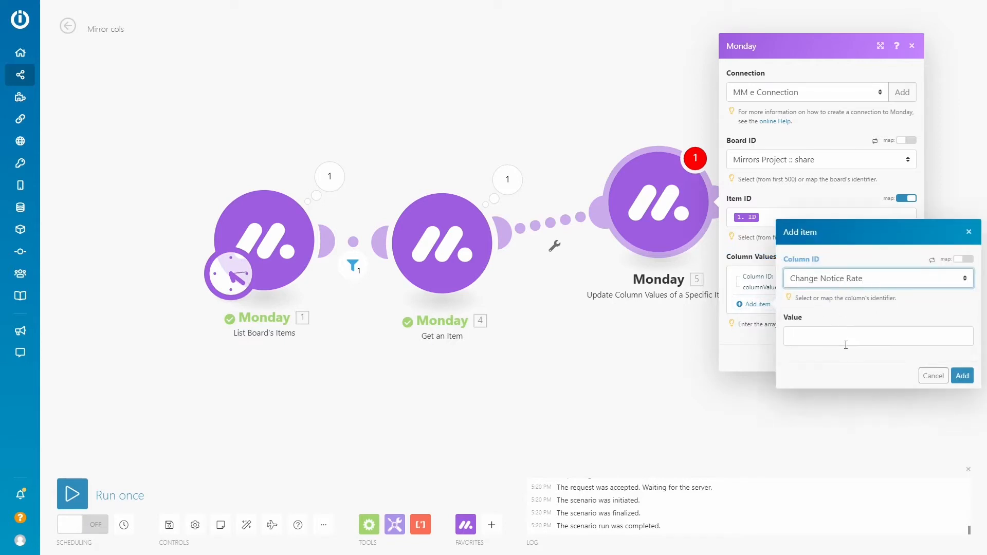
pyautogui.click(827, 339)
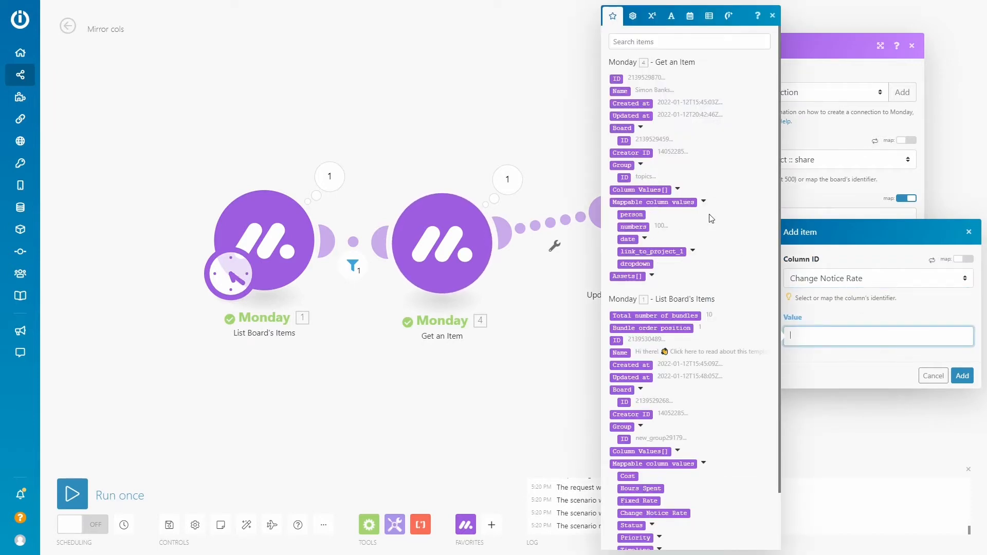
pyautogui.click(633, 227)
pyautogui.click(962, 375)
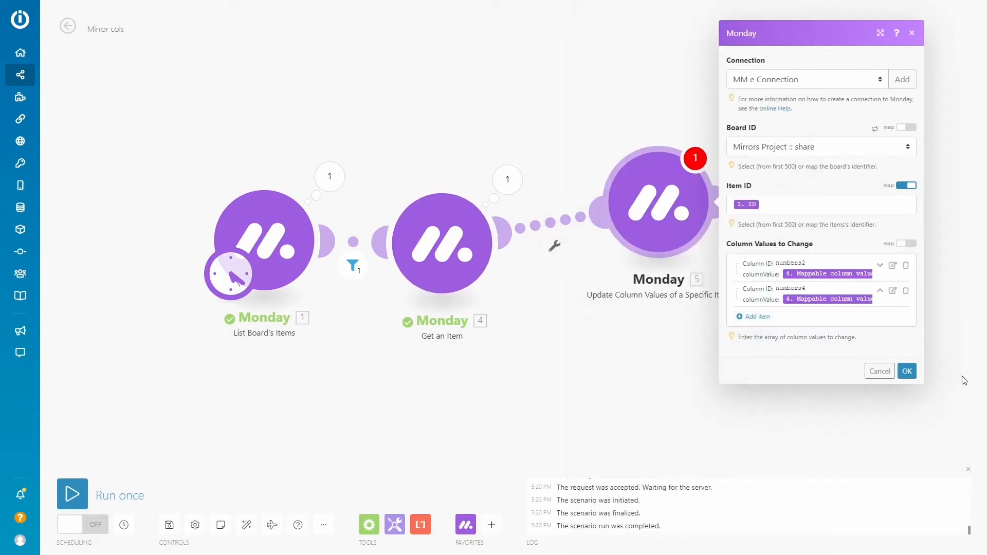
pyautogui.click(907, 371)
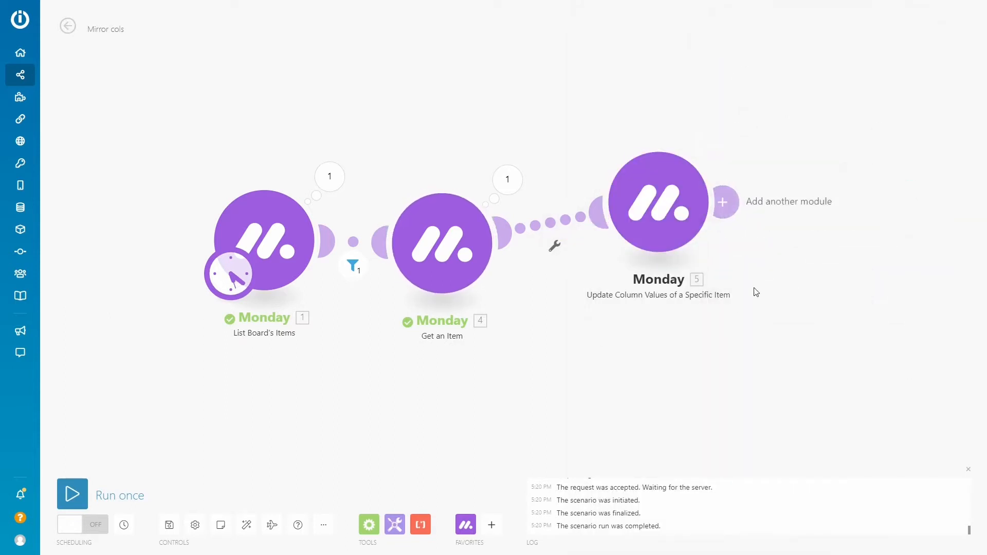
# Add a Monday Create an Update module and connect it to Get an Item as a second route through a router
pyautogui.moveTo(662, 215); pyautogui.dragTo(687, 138)
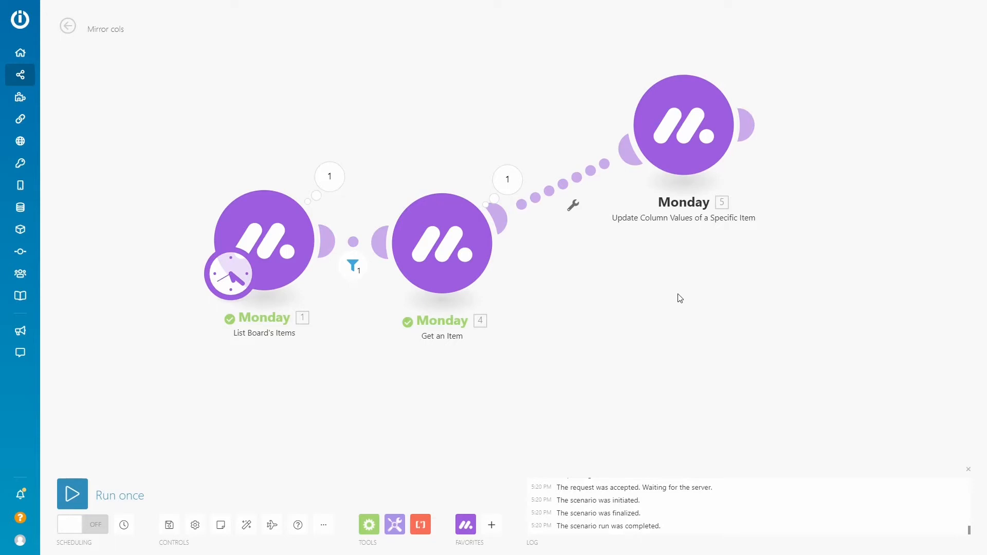
pyautogui.click(466, 528)
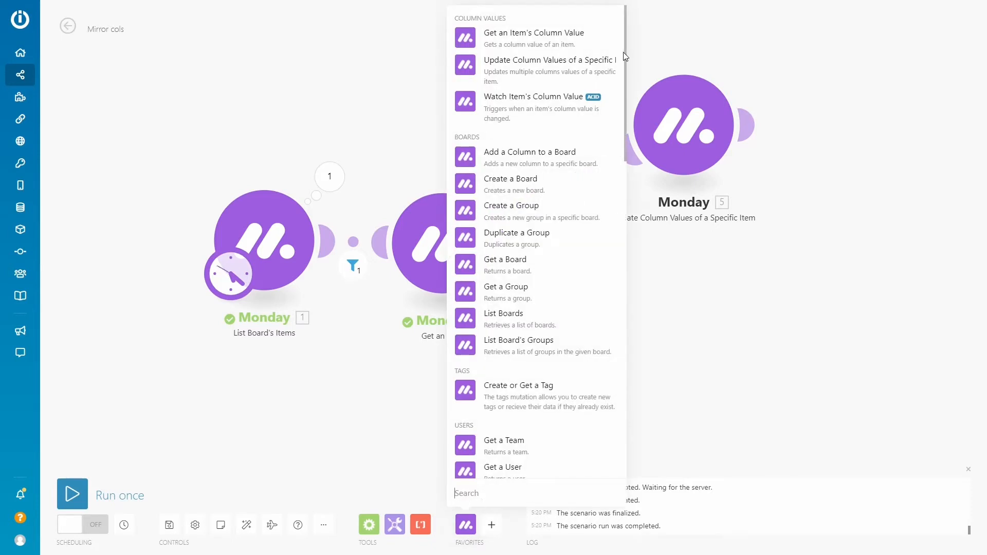
pyautogui.moveTo(623, 48); pyautogui.dragTo(626, 168)
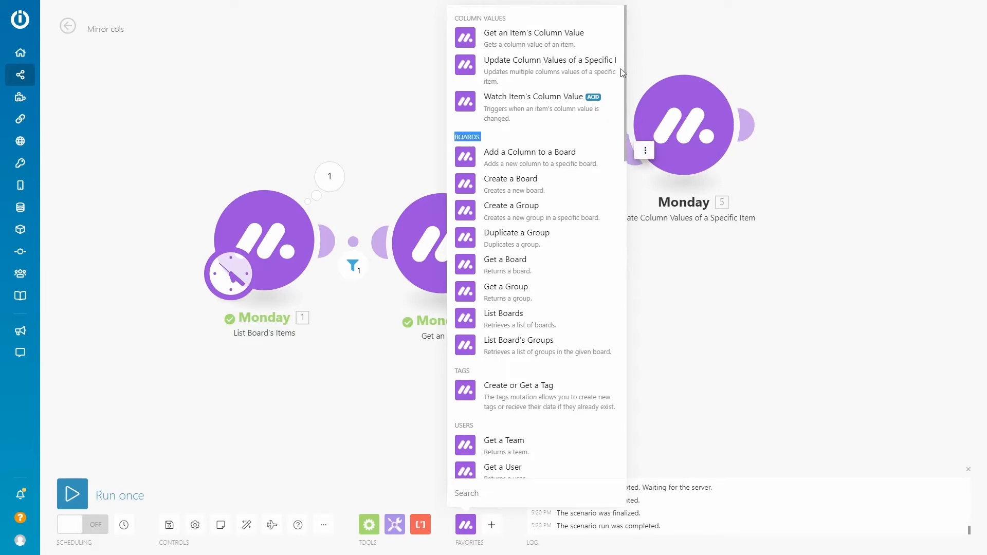
pyautogui.moveTo(625, 56); pyautogui.dragTo(634, 290)
pyautogui.click(469, 346)
pyautogui.moveTo(472, 359); pyautogui.dragTo(665, 293)
pyautogui.click(596, 332)
pyautogui.moveTo(595, 286); pyautogui.dragTo(522, 194)
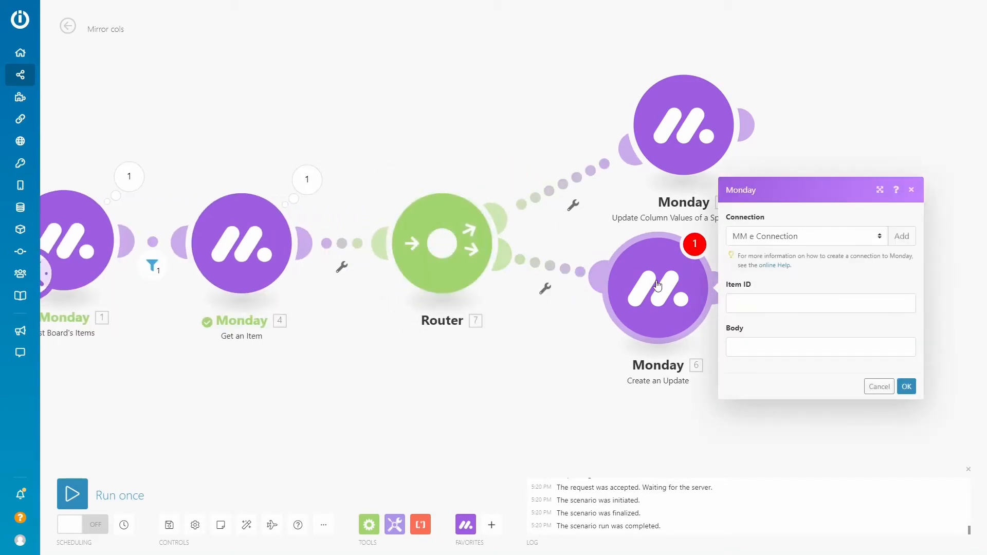
# Map the Create an Update module's Item ID to the List Board's Items ID
pyautogui.click(757, 302)
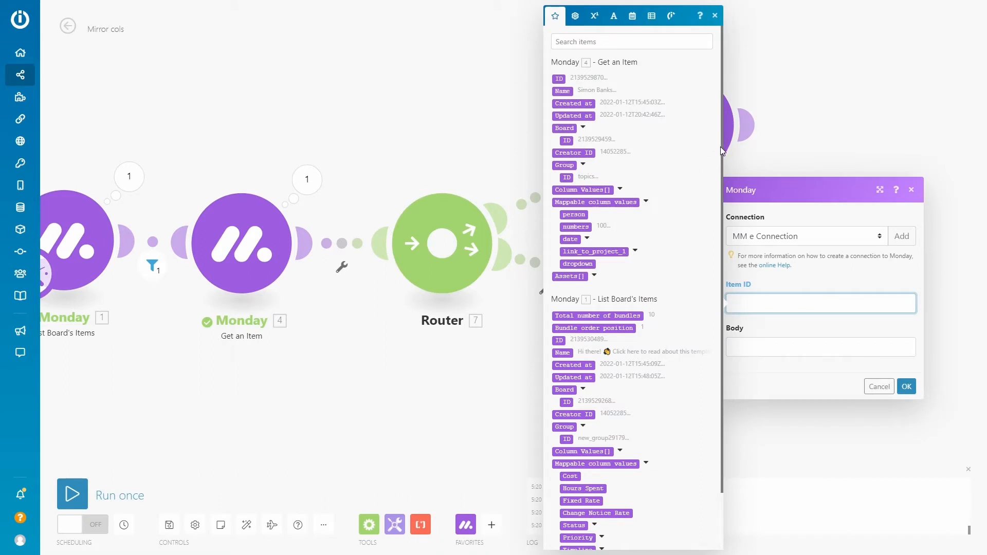
pyautogui.scroll(-1, 720, 152)
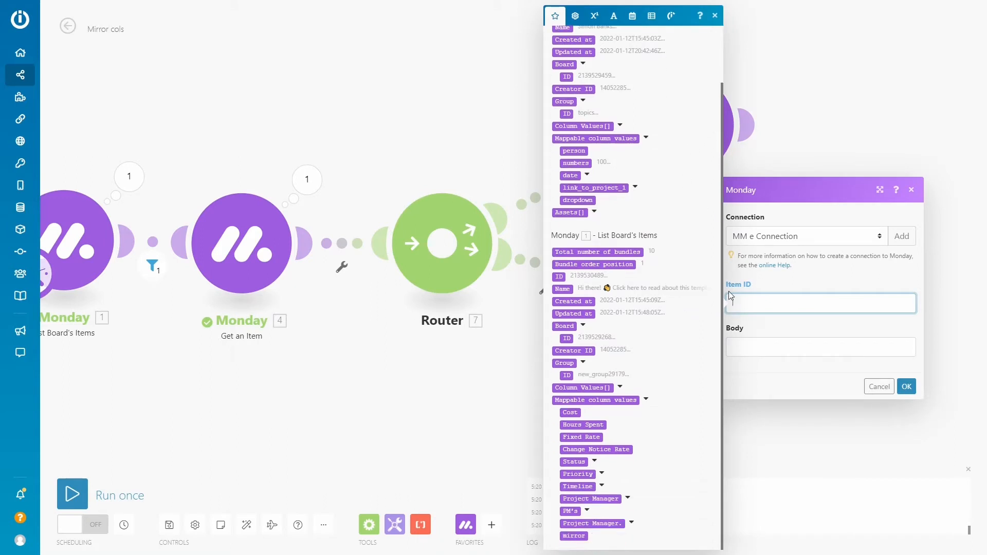
pyautogui.click(559, 276)
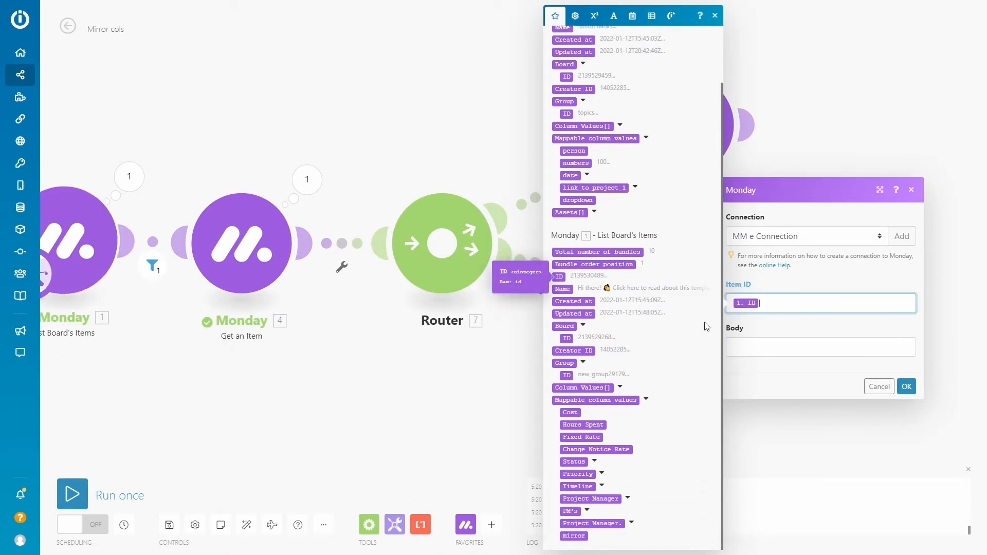
# Write the update body "PM rate went up from to Fixed Rate is" followed by the List Board's Items Fixed Rate value
pyautogui.click(753, 344)
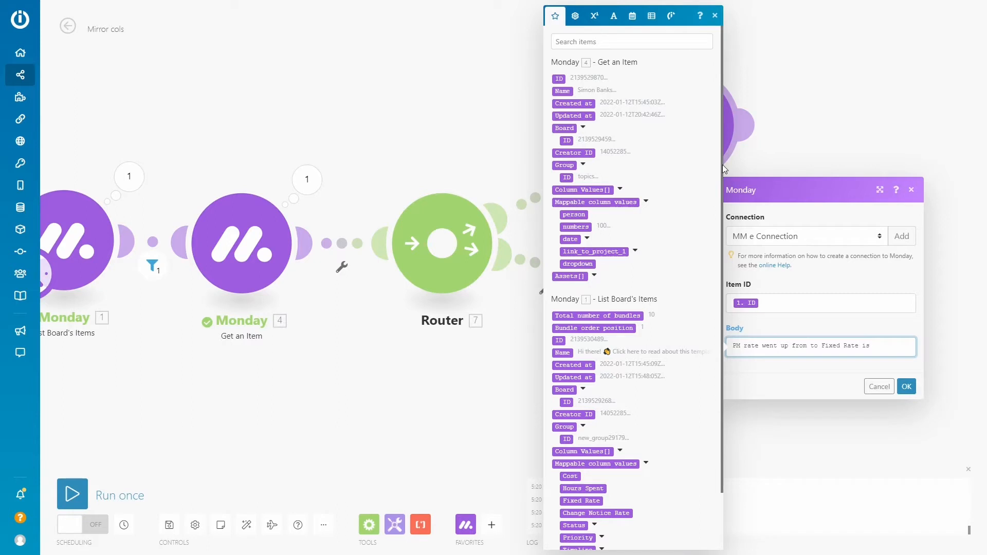
pyautogui.scroll(-2, 719, 205)
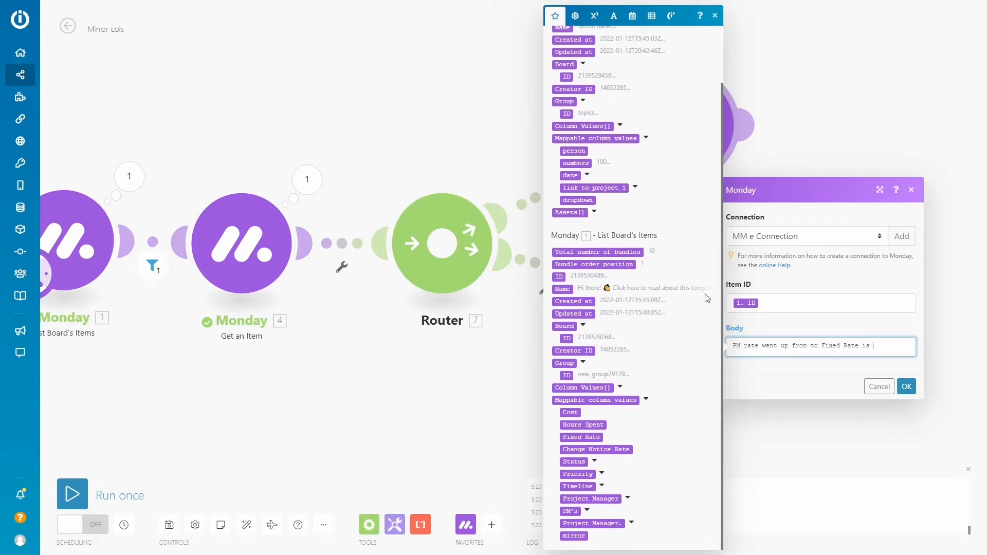
pyautogui.click(581, 436)
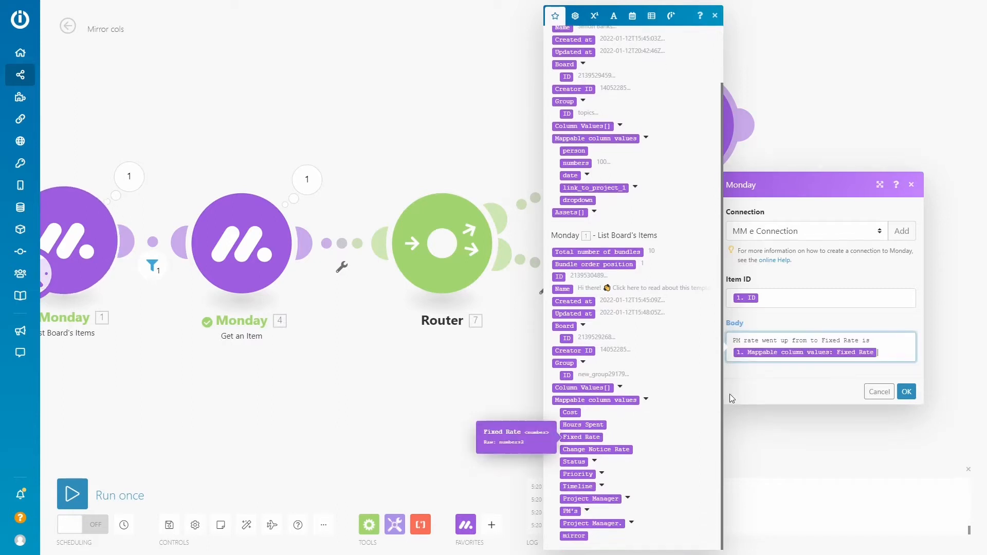
# Insert Get an Item's "numbers" after "to" and the Change Notice Rate after "from" in the body, and save the update module
pyautogui.click(831, 341)
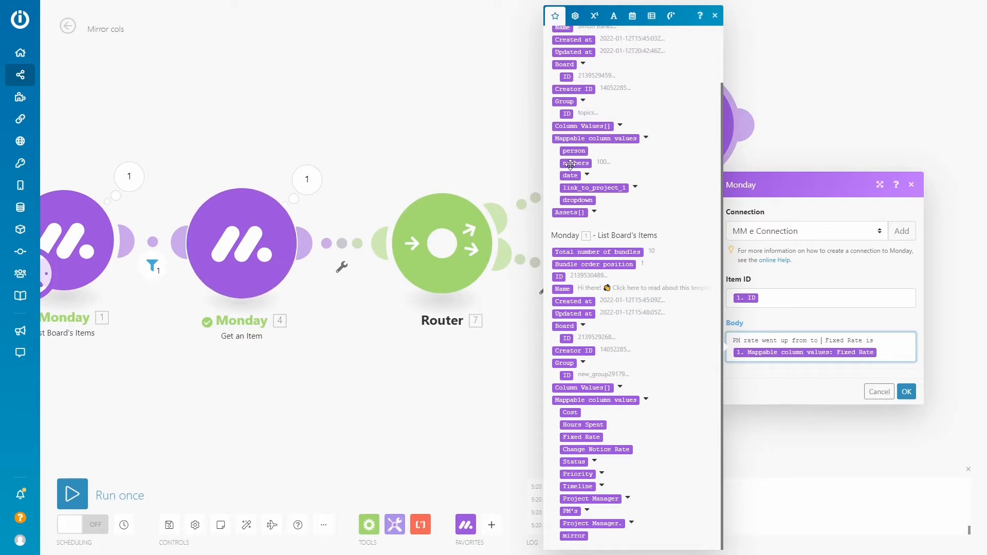
pyautogui.click(575, 162)
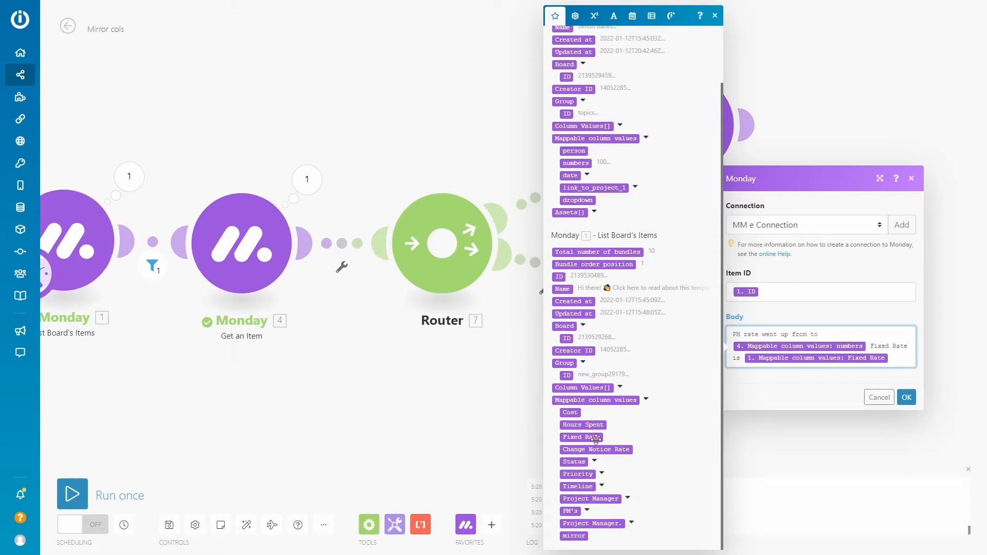
pyautogui.click(611, 448)
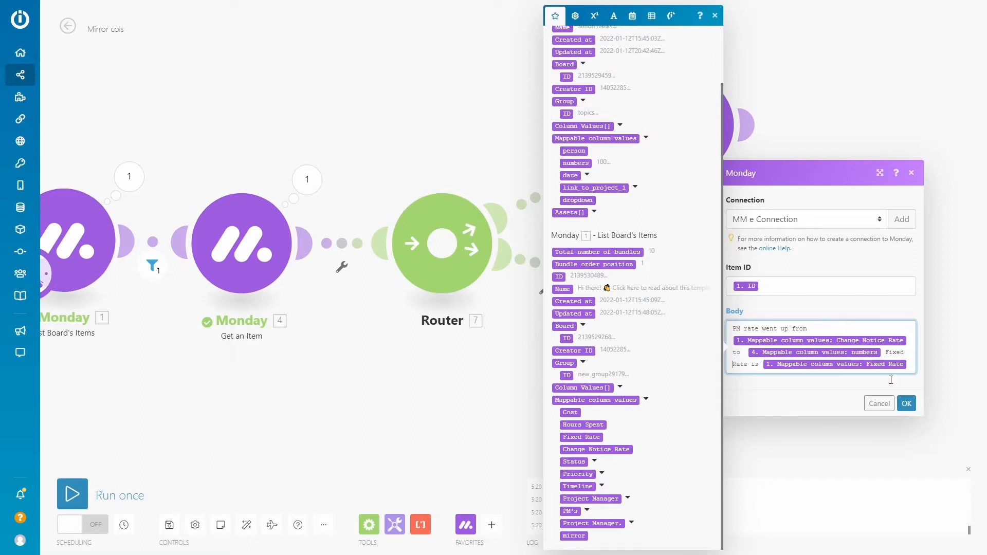
pyautogui.click(906, 403)
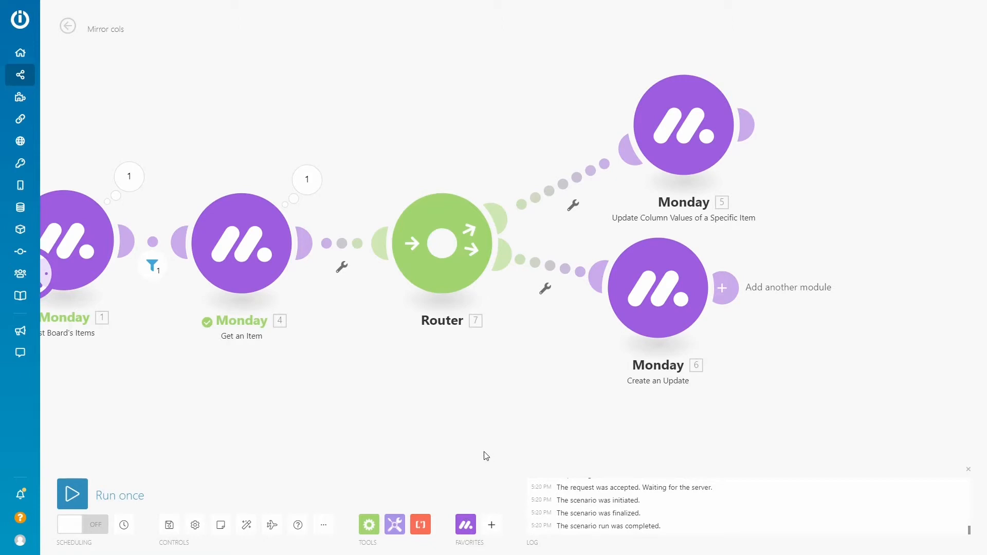
# Duplicate the Update Column Values of a Specific Item module and place the copy after Create an Update
pyautogui.moveTo(630, 70); pyautogui.dragTo(819, 204)
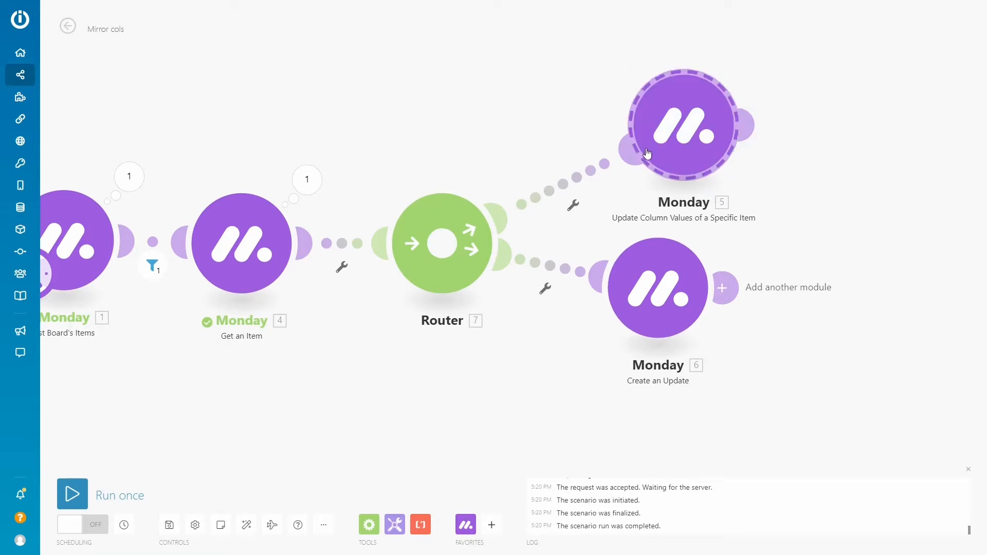
pyautogui.click(795, 306)
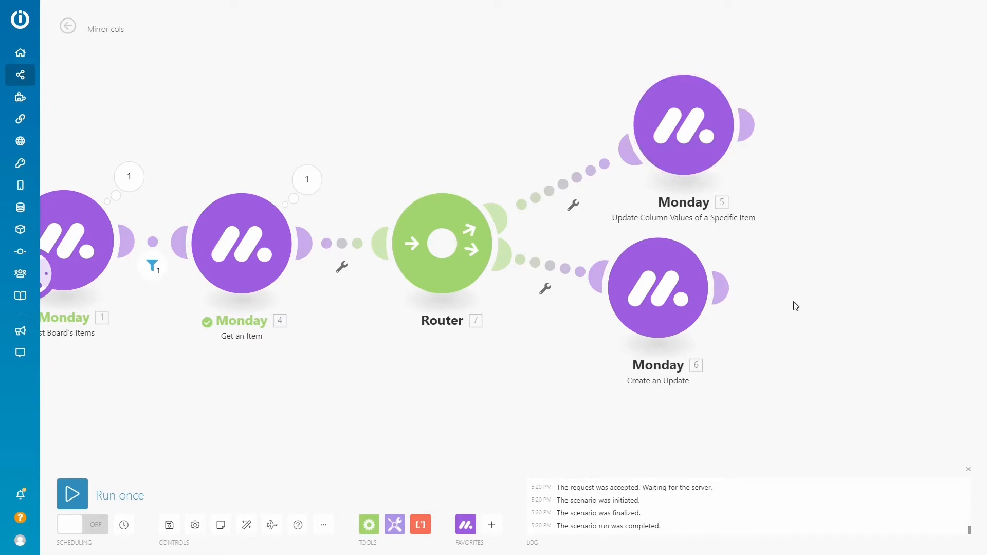
pyautogui.hotkey('ctrl', 'v')
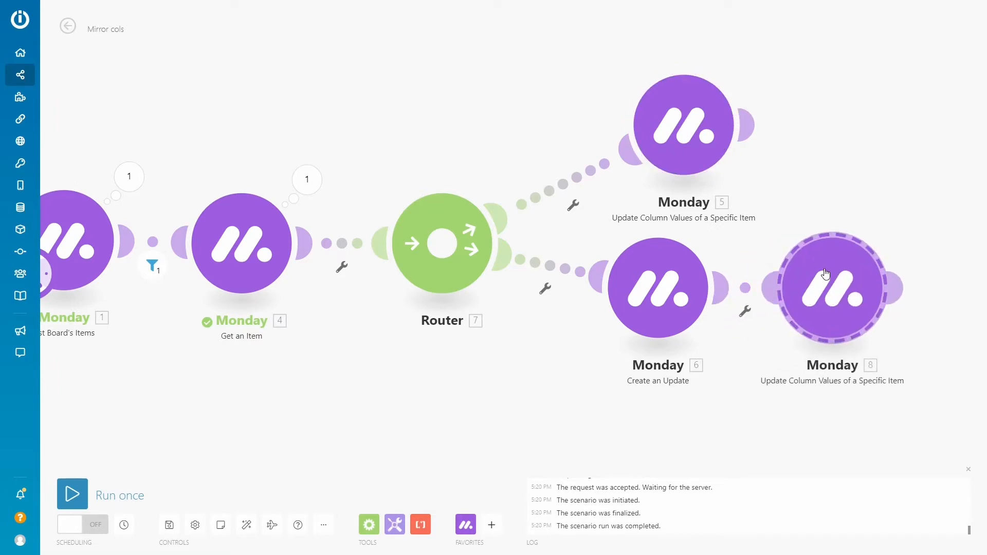
# Remove the Fixed Rate entry from the copied module's column values to change and save the module
pyautogui.click(825, 273)
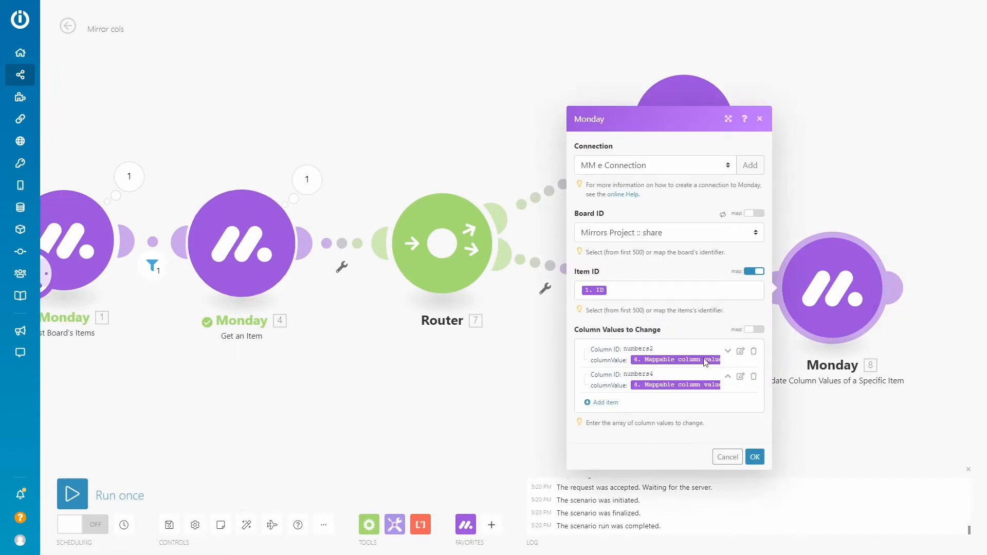
pyautogui.click(741, 352)
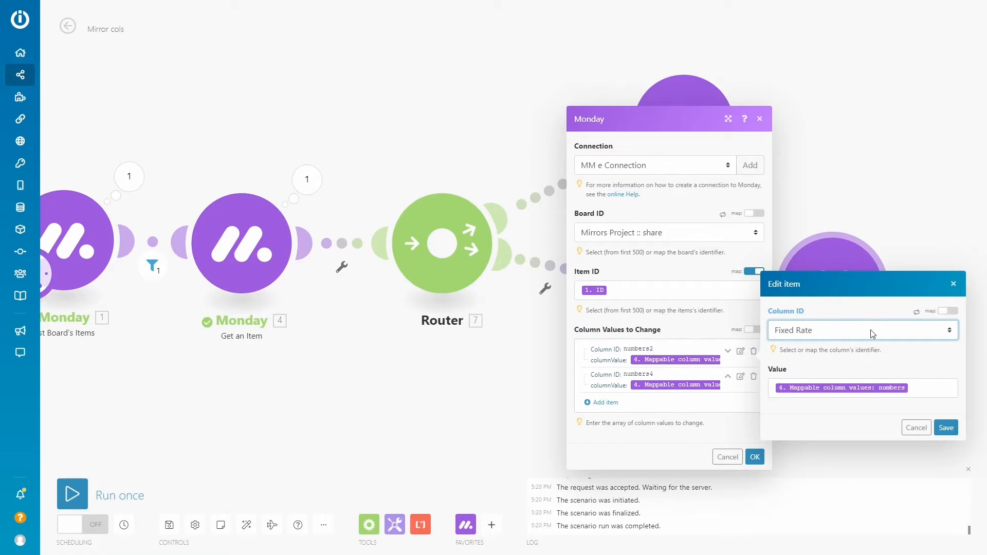
pyautogui.click(920, 428)
pyautogui.click(918, 433)
pyautogui.click(753, 351)
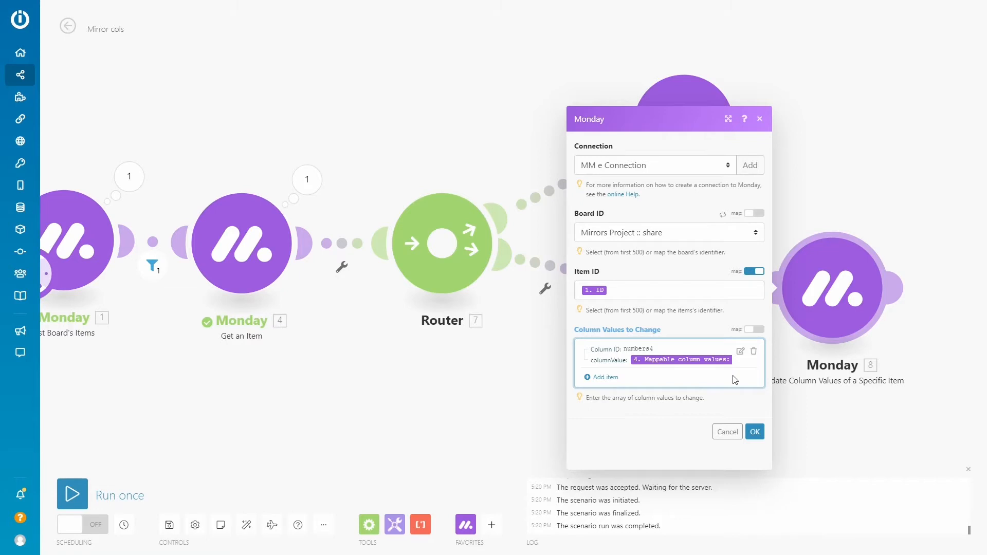
pyautogui.click(754, 432)
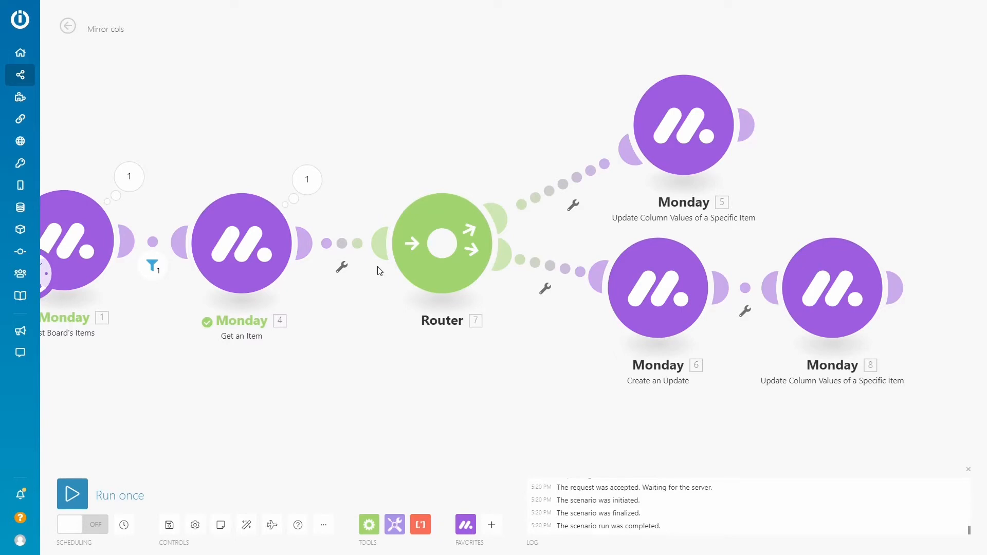
# Replace the name condition in the filter before Get an Item with Project Manager.'s Linked Pulse ID set to Exists
pyautogui.click(153, 242)
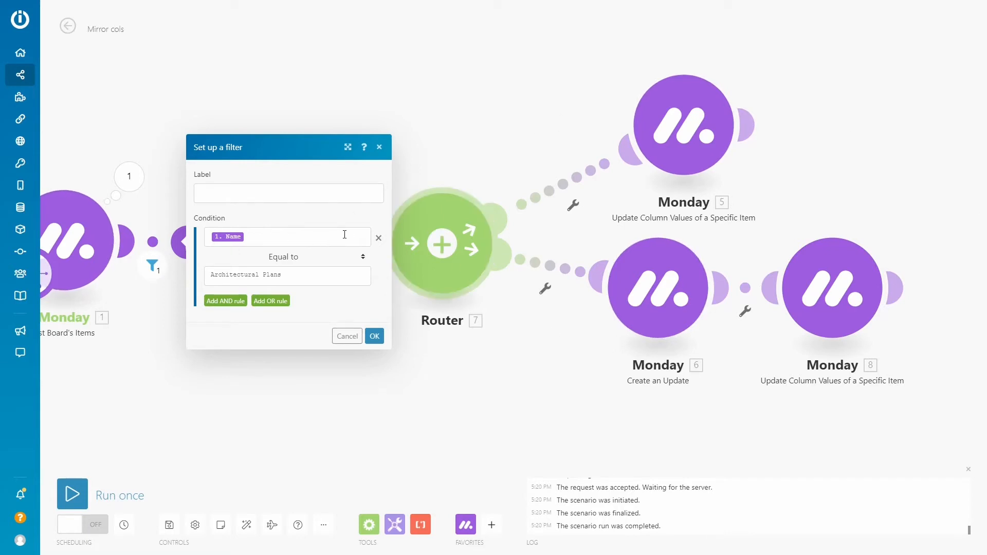
pyautogui.click(379, 240)
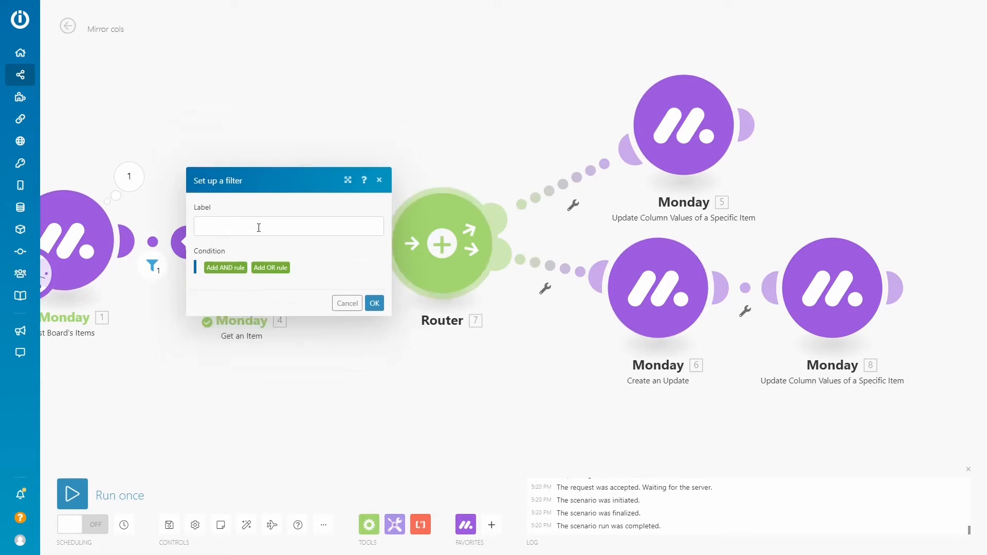
pyautogui.click(224, 268)
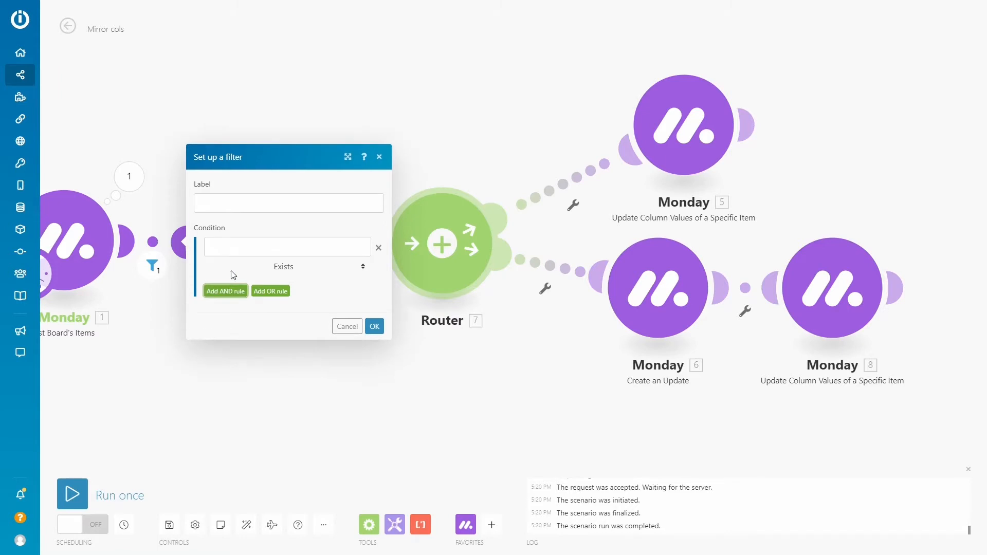
pyautogui.click(251, 248)
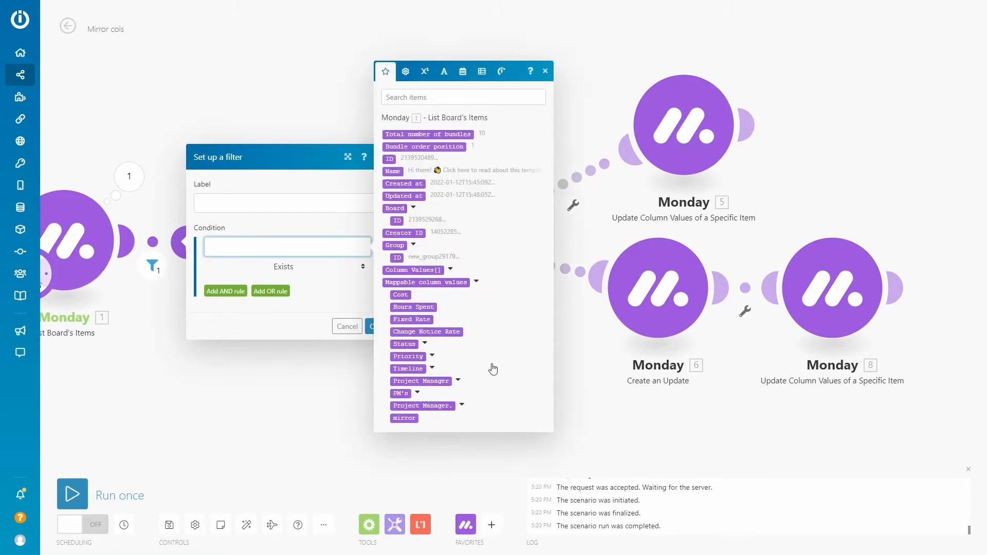
pyautogui.click(462, 406)
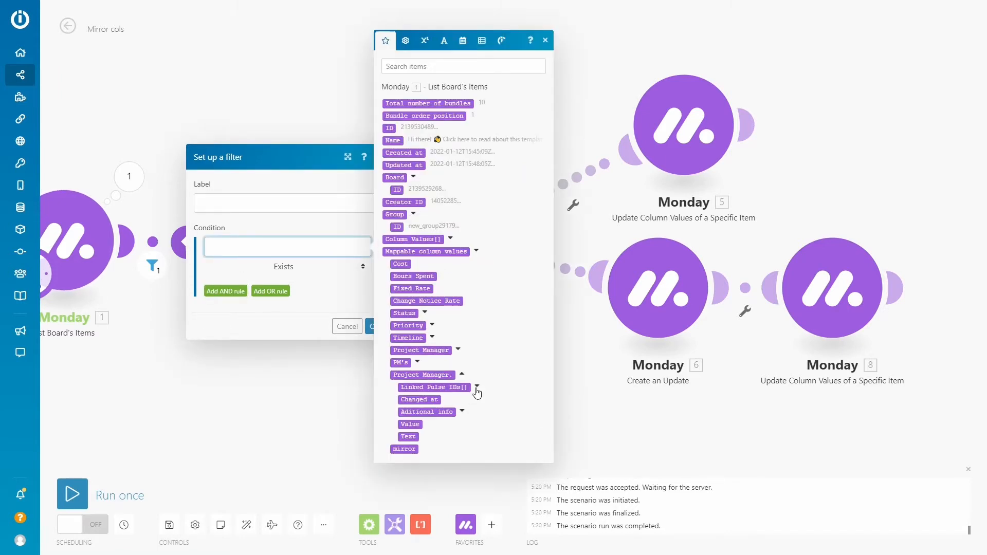
pyautogui.click(477, 387)
pyautogui.click(437, 394)
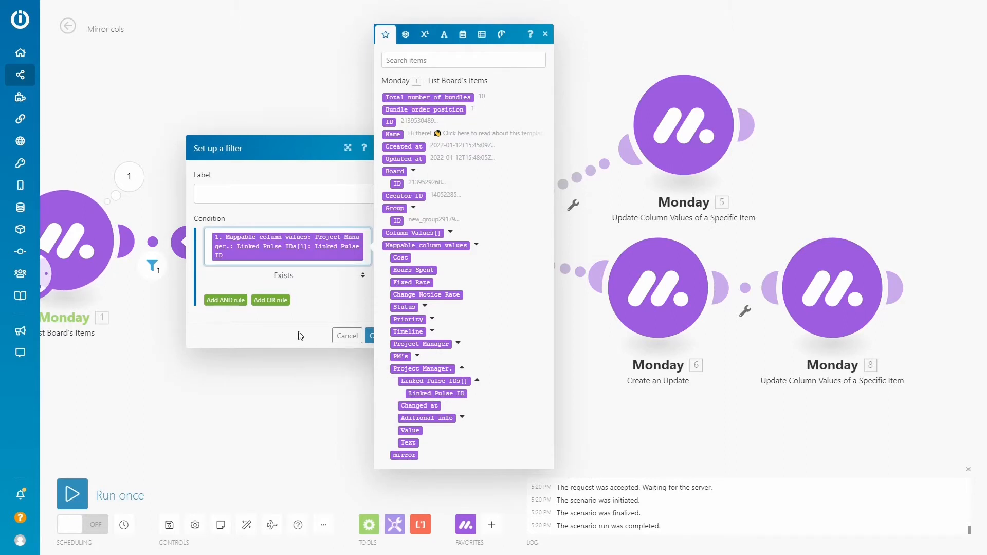
pyautogui.click(375, 336)
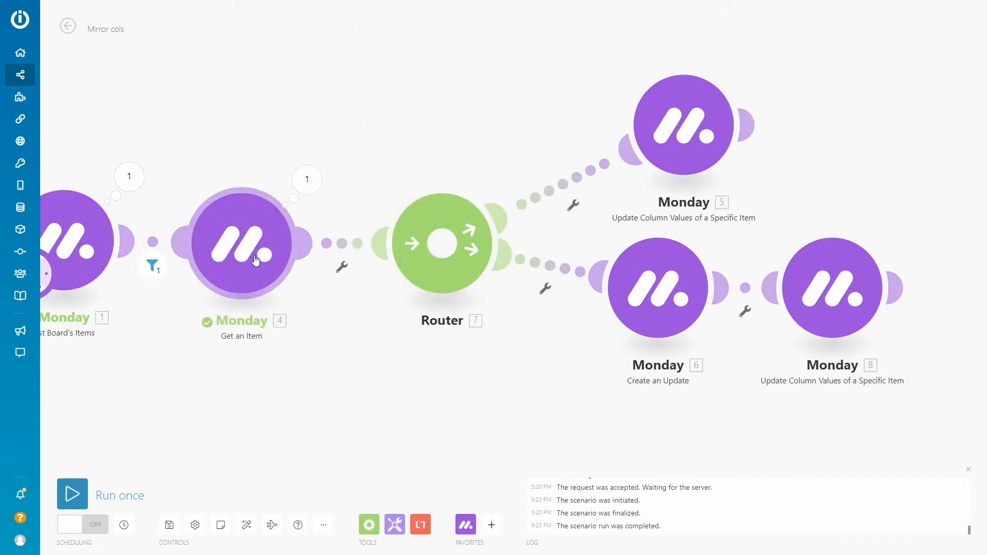
# Set the filter condition on the route to the first update column values module to Fixed Rate "Does not exist"
pyautogui.click(563, 187)
pyautogui.click(666, 206)
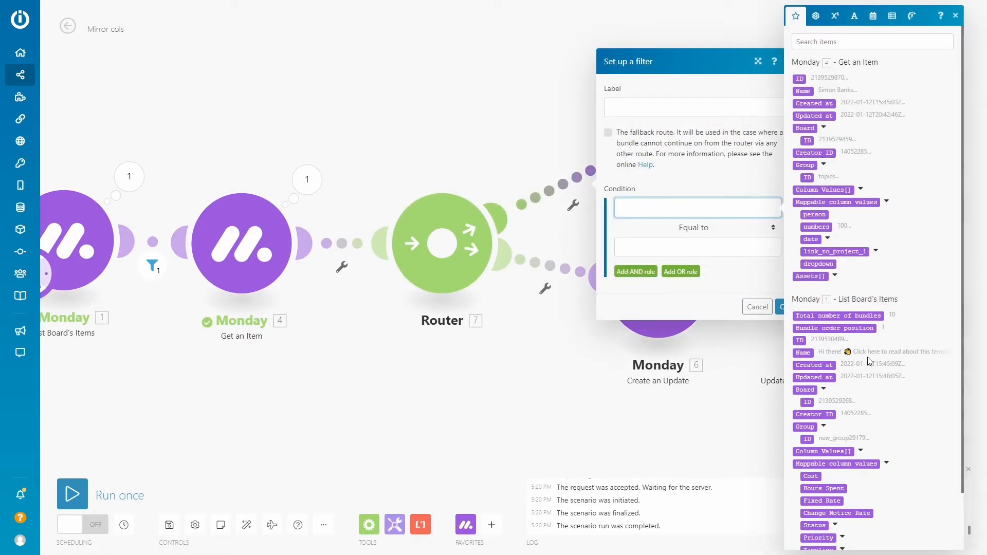
pyautogui.click(828, 501)
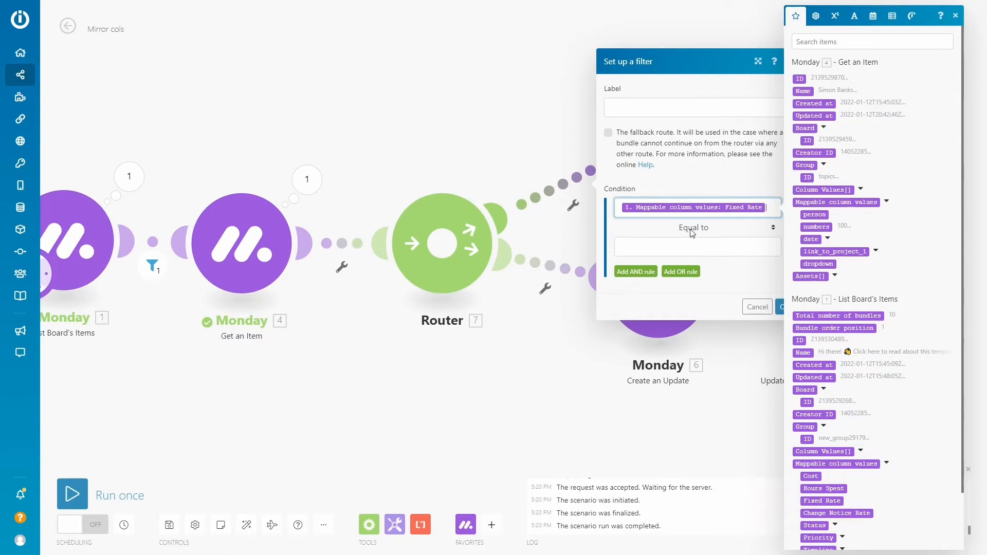
pyautogui.click(730, 228)
pyautogui.click(652, 277)
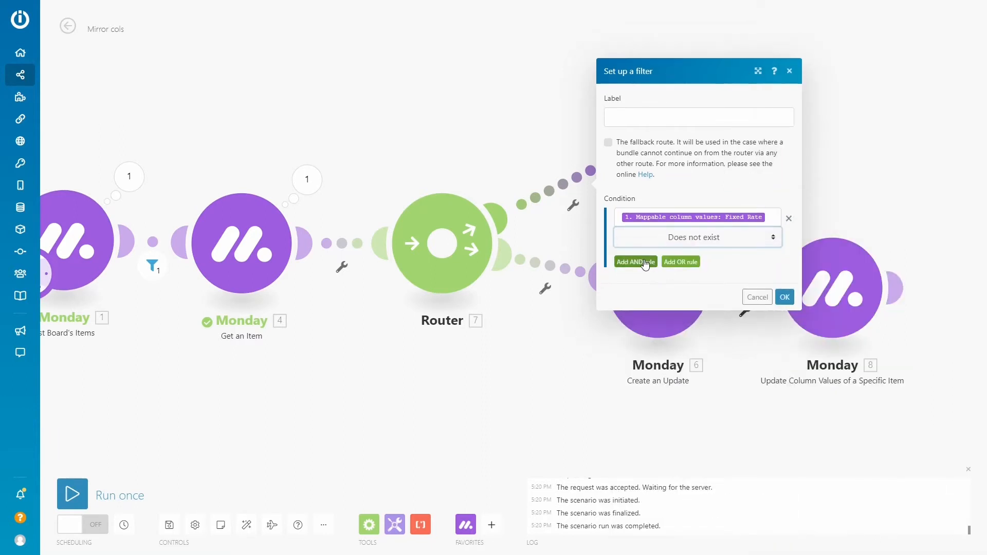
# Add an AND rule that Get an Item's "numbers" value Exists and save the filter
pyautogui.click(645, 262)
pyautogui.click(702, 246)
pyautogui.moveTo(962, 205)
pyautogui.mouseDown()
pyautogui.moveTo(971, 231)
pyautogui.moveTo(966, 202)
pyautogui.mouseUp()
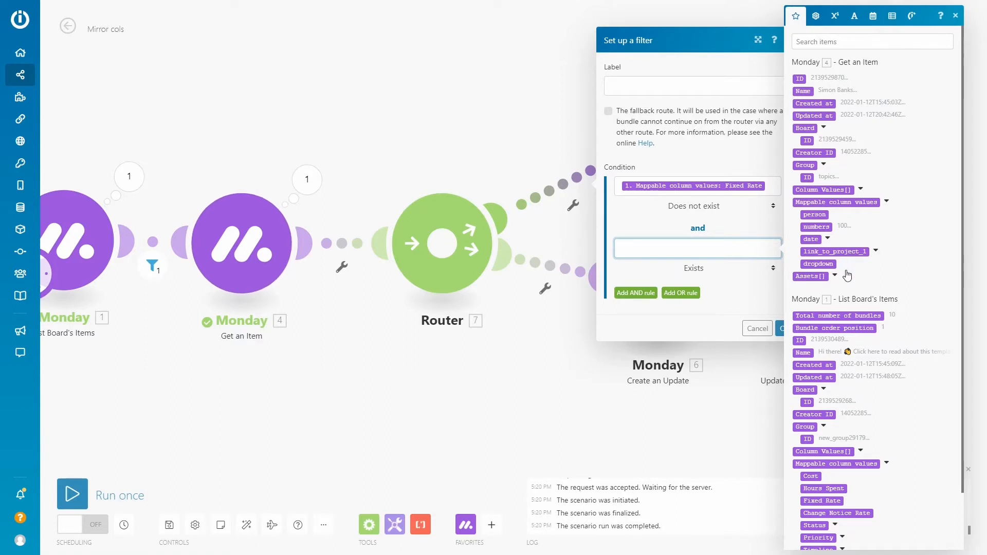
pyautogui.click(816, 226)
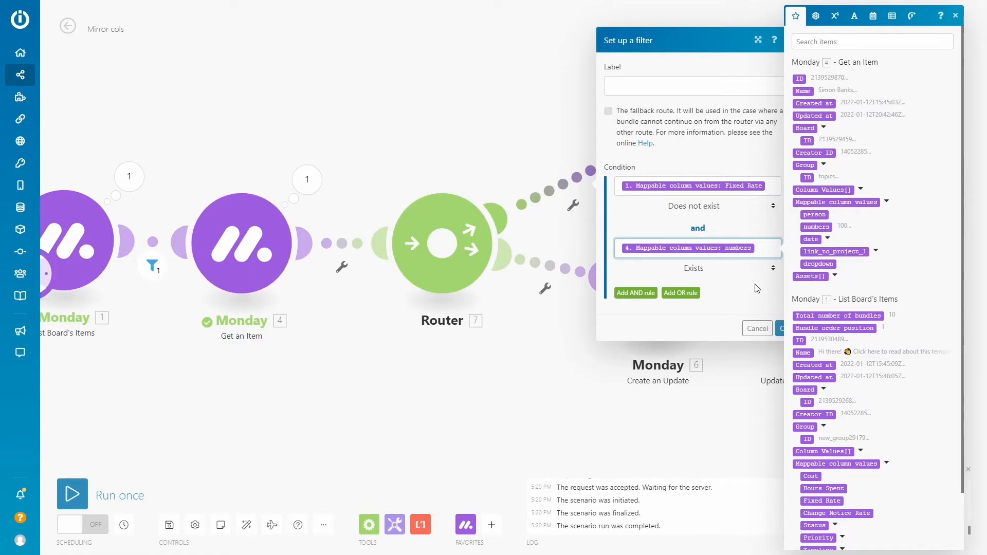
pyautogui.click(779, 331)
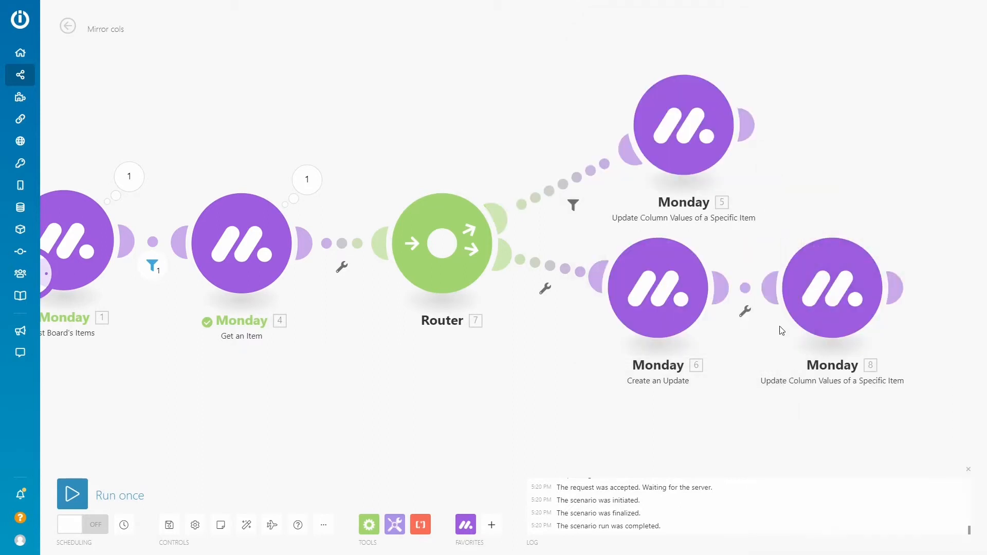
# Make the route to Create an Update the fallback route, with the condition Get an Item's "numbers" Greater than (numeric) Fixed Rate
pyautogui.click(554, 271)
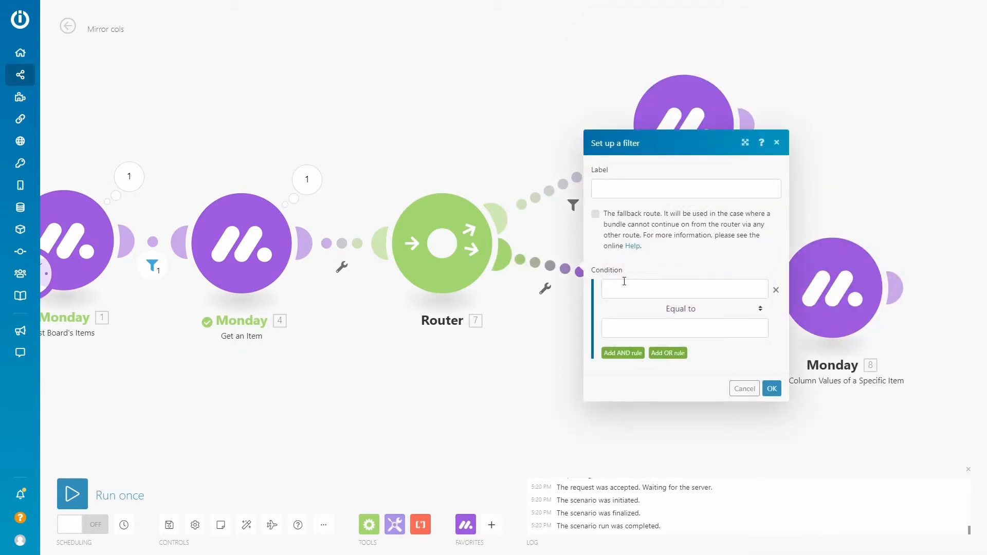
pyautogui.click(663, 286)
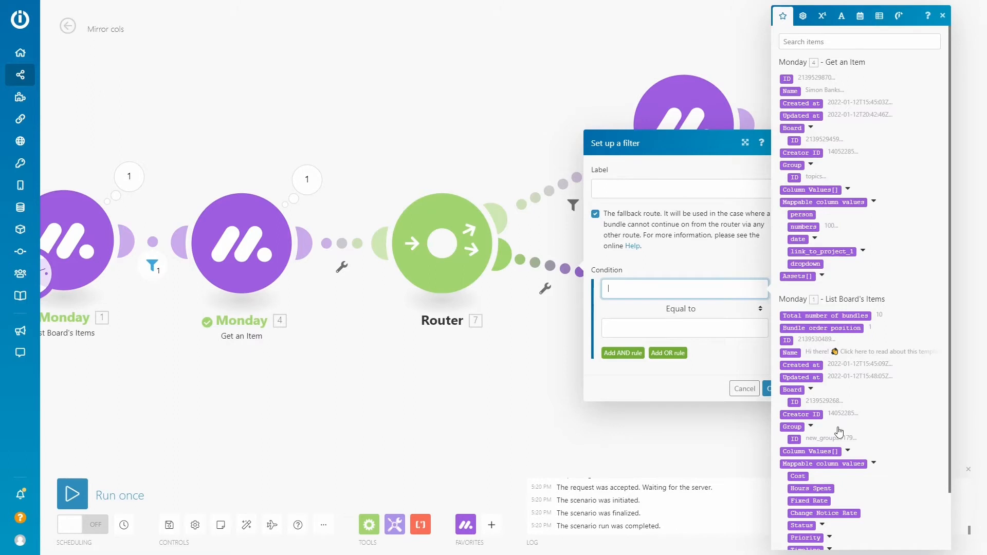
pyautogui.click(801, 227)
pyautogui.click(685, 309)
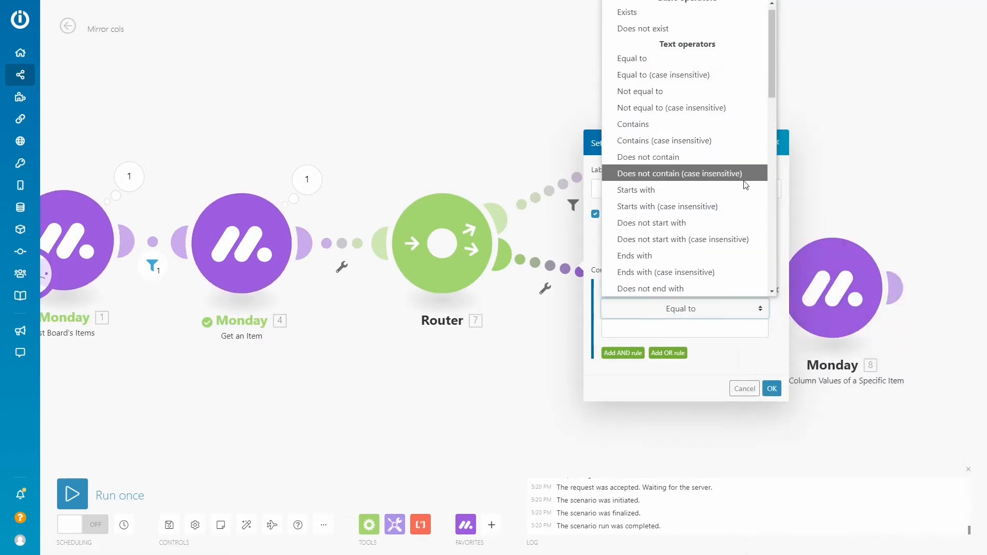
pyautogui.moveTo(773, 78); pyautogui.dragTo(769, 176)
pyautogui.click(672, 97)
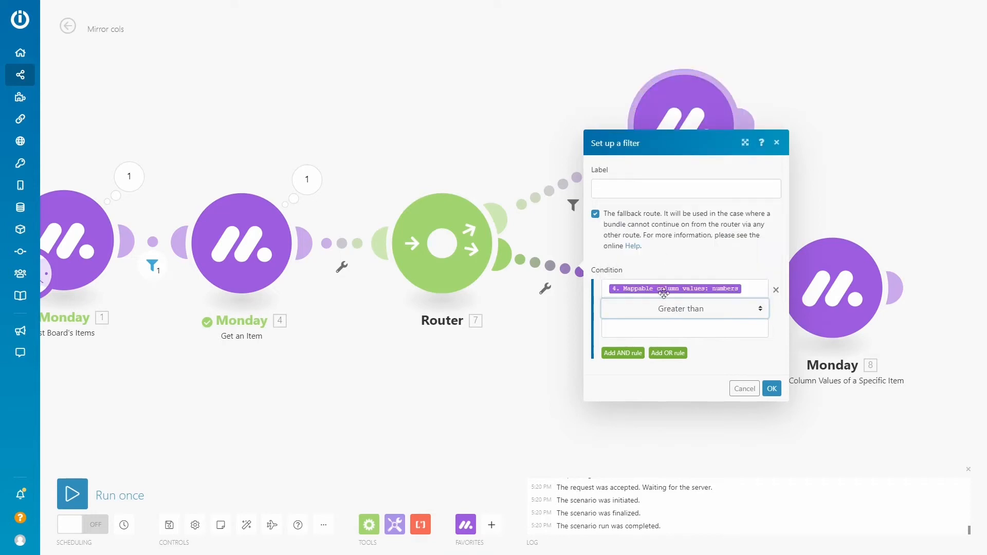
pyautogui.click(660, 331)
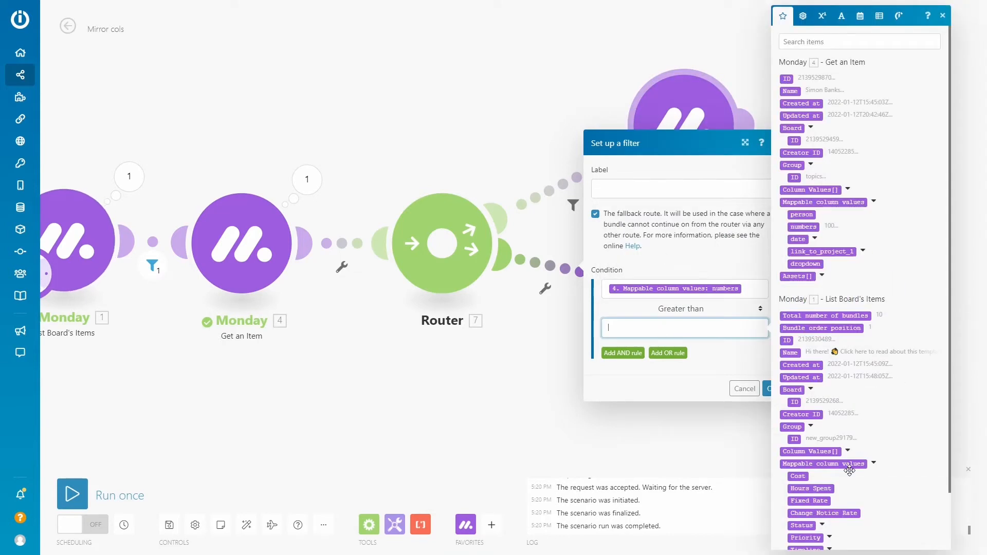
pyautogui.click(808, 500)
# Add an AND rule that Get an Item's "numbers" is Greater than Change Notice Rate, and save the filter
pyautogui.click(620, 354)
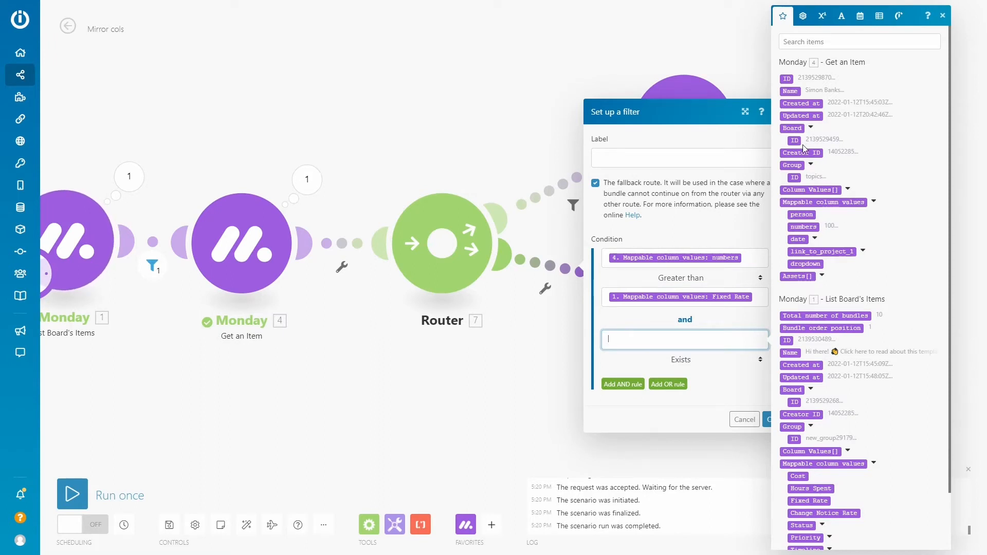
pyautogui.click(802, 226)
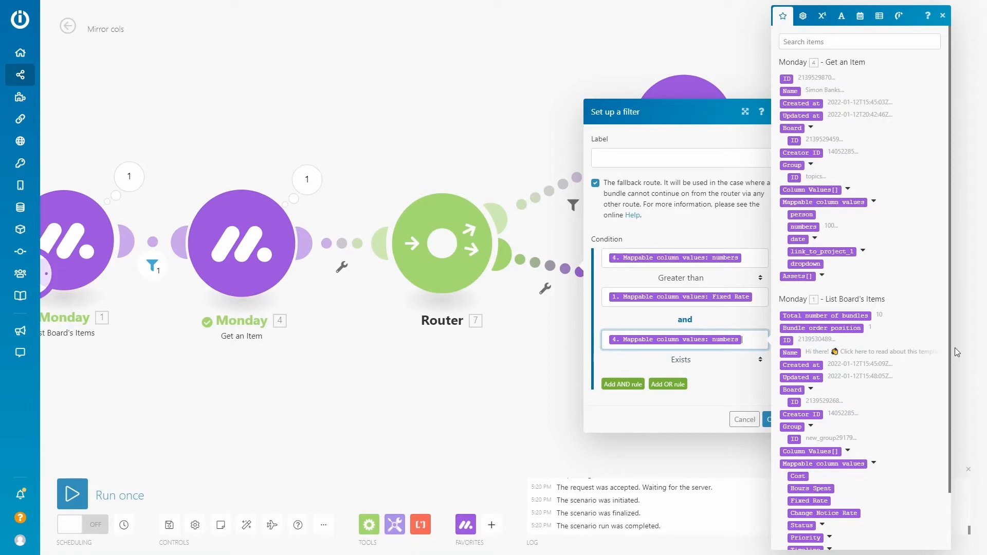
pyautogui.click(684, 360)
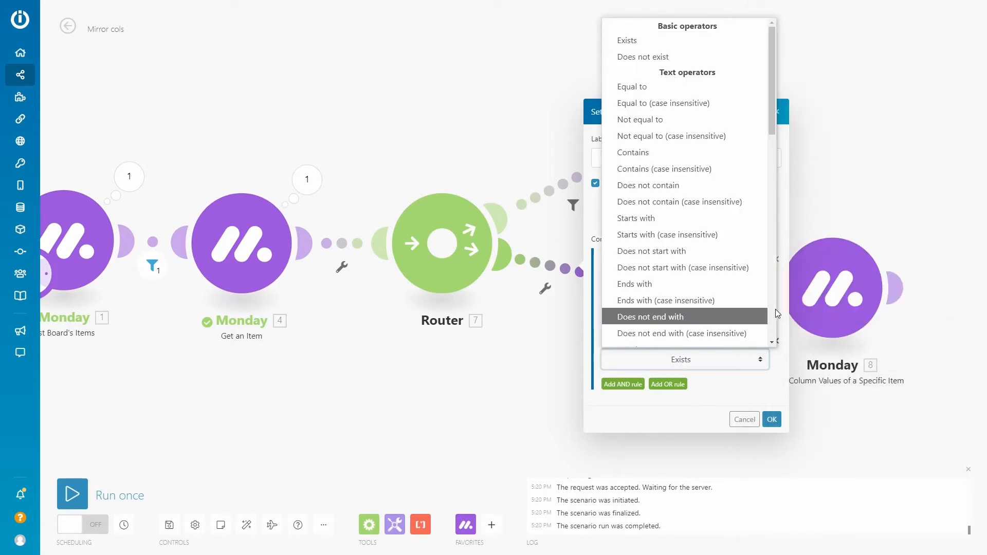
pyautogui.moveTo(772, 119); pyautogui.dragTo(769, 187)
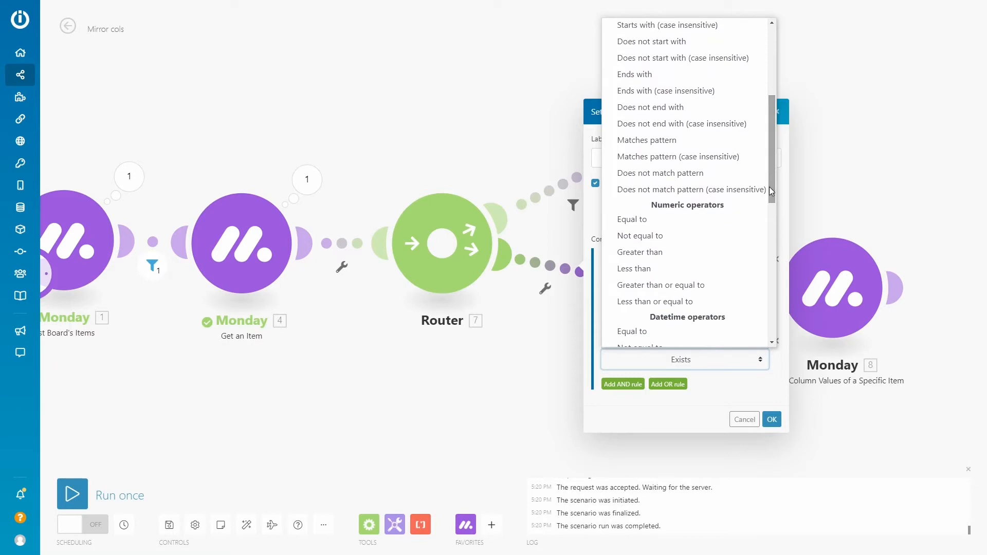
pyautogui.click(661, 258)
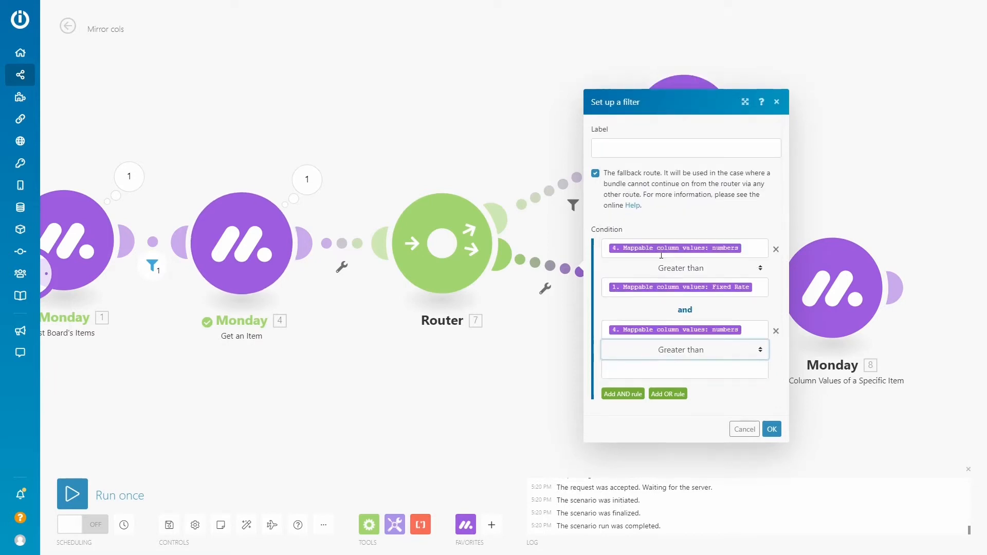
pyautogui.click(673, 368)
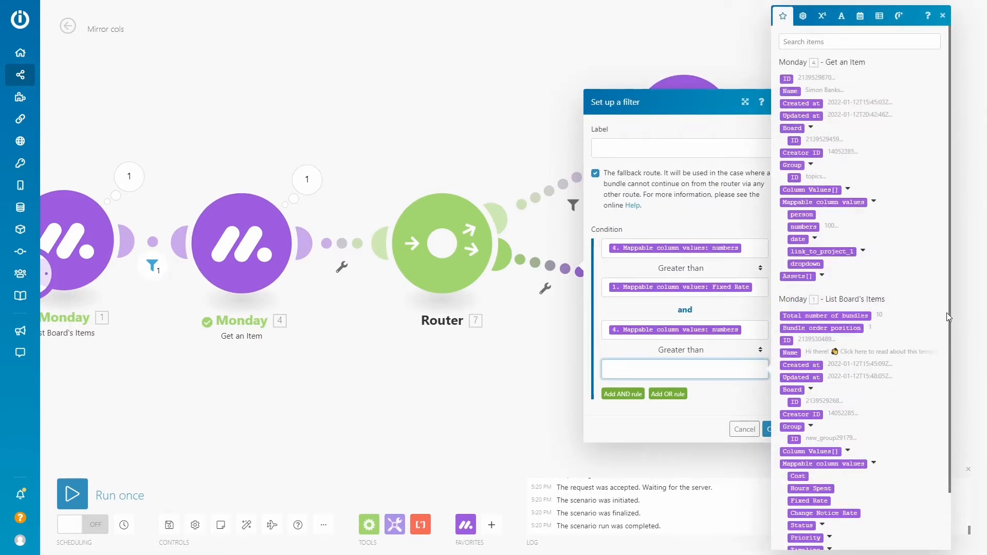
pyautogui.click(843, 513)
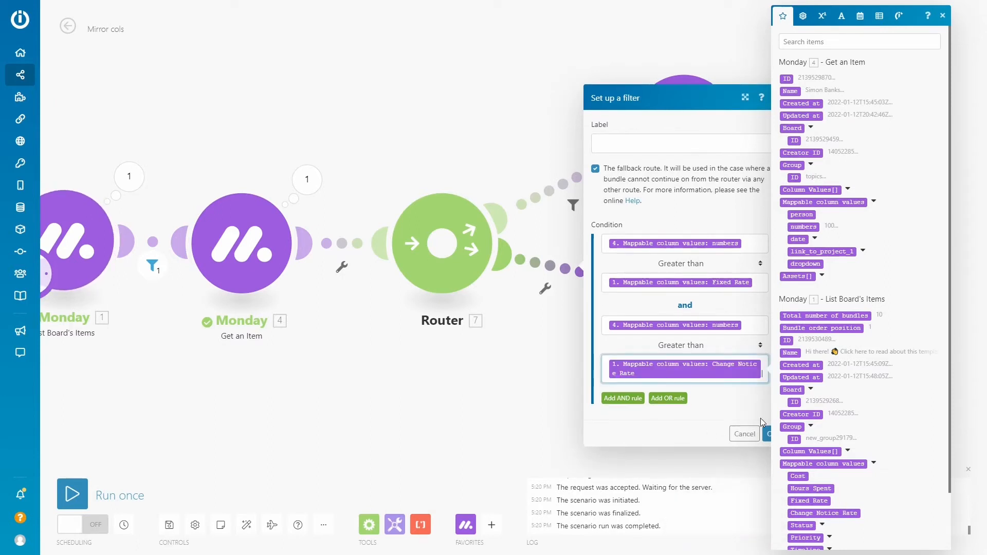
pyautogui.click(767, 433)
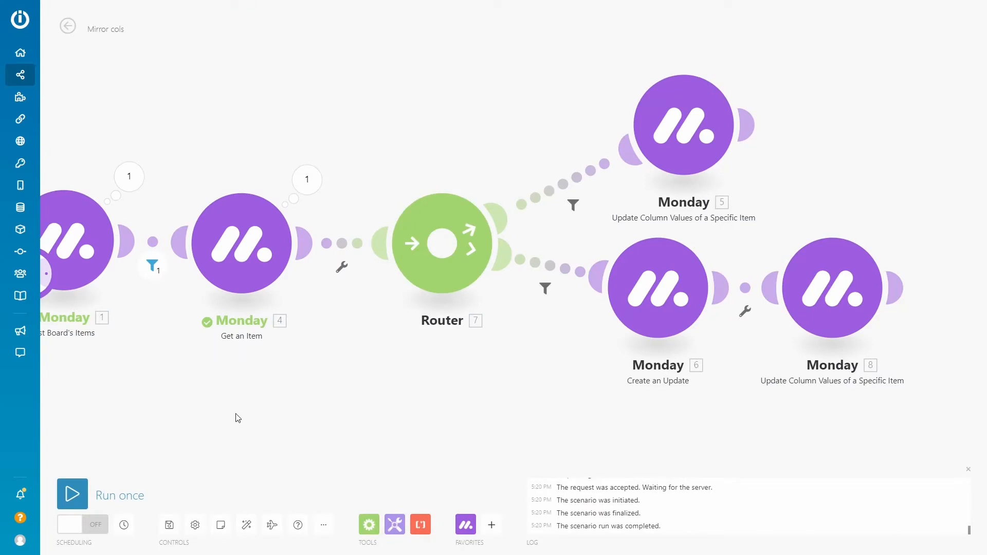
# Auto-align the scenario's modules and run the scenario twice to test both routes
pyautogui.click(246, 524)
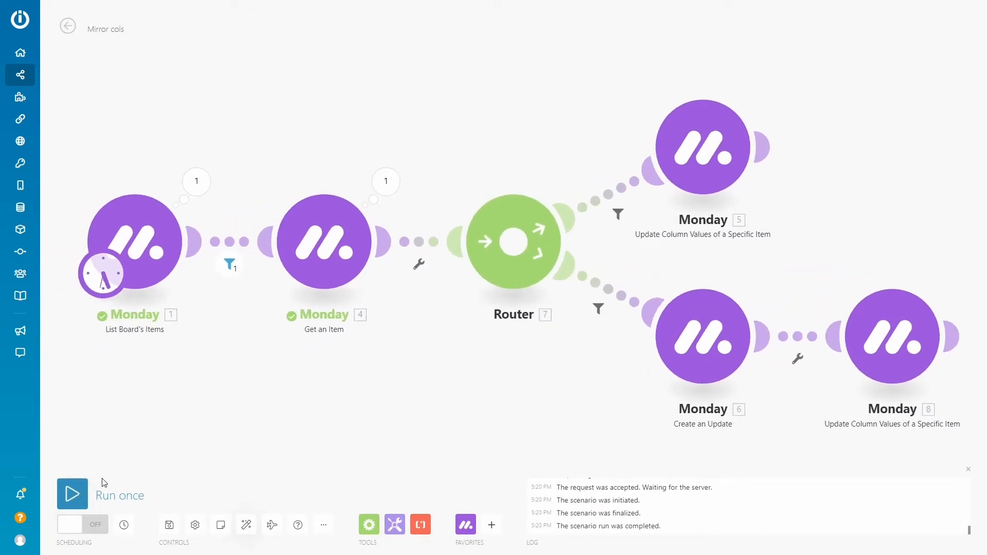
pyautogui.click(81, 496)
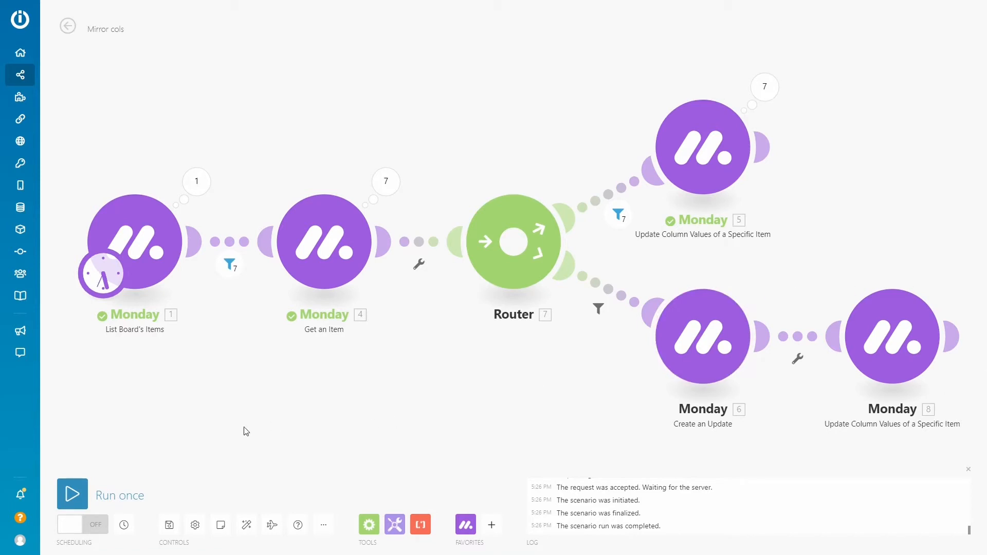
pyautogui.click(82, 497)
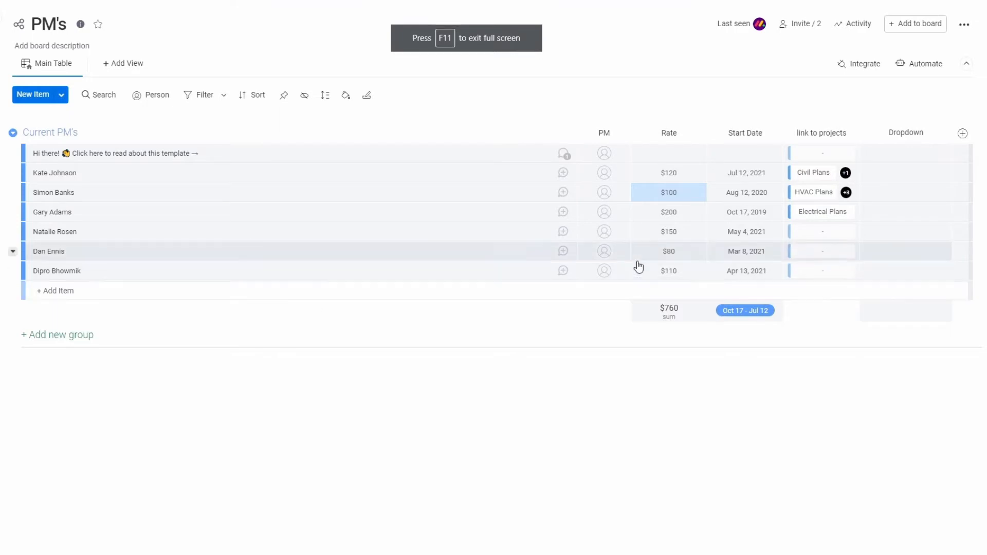
# On the PM's board, set the rate of the project manager linked to HVAC Plans to $150, and run the Integromat scenario once
pyautogui.click(672, 193)
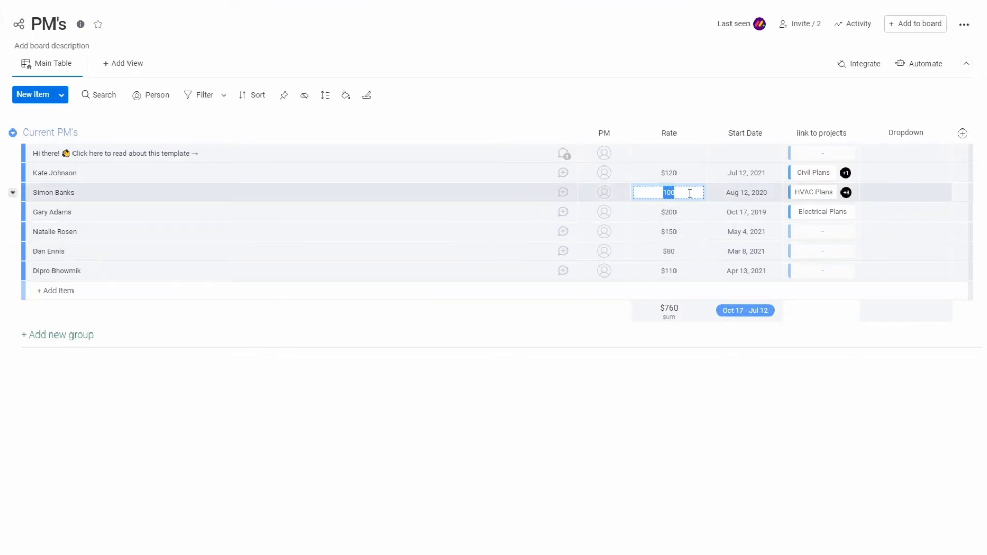
pyautogui.write('15')
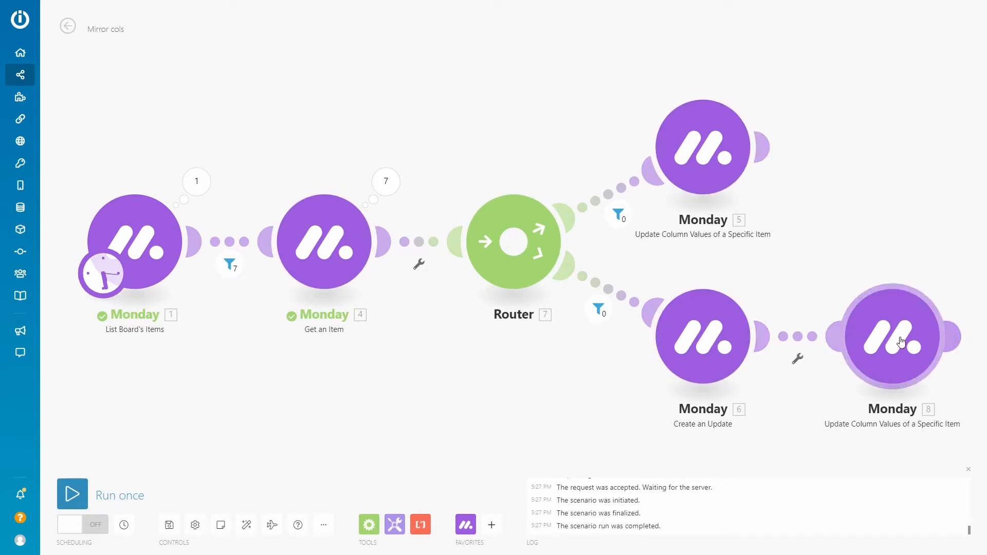
pyautogui.click(75, 493)
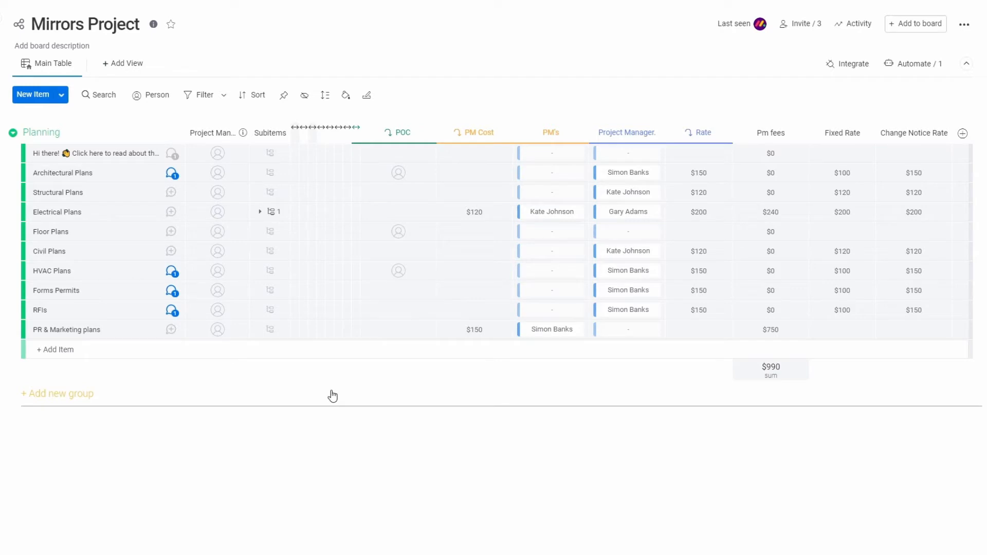
# Check the update posted on the Architectural Plans item of the Mirrors Project board, and close the item
pyautogui.click(171, 175)
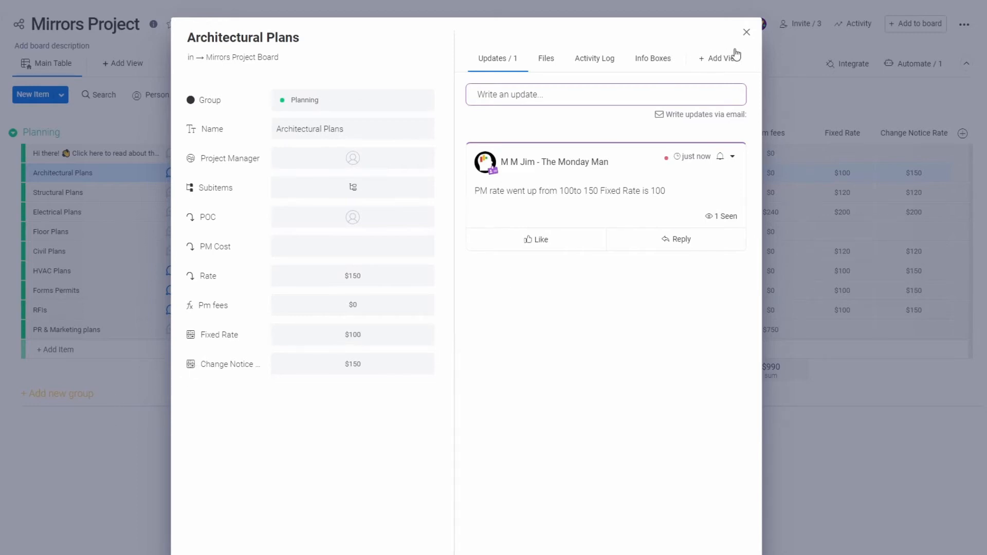
pyautogui.click(746, 33)
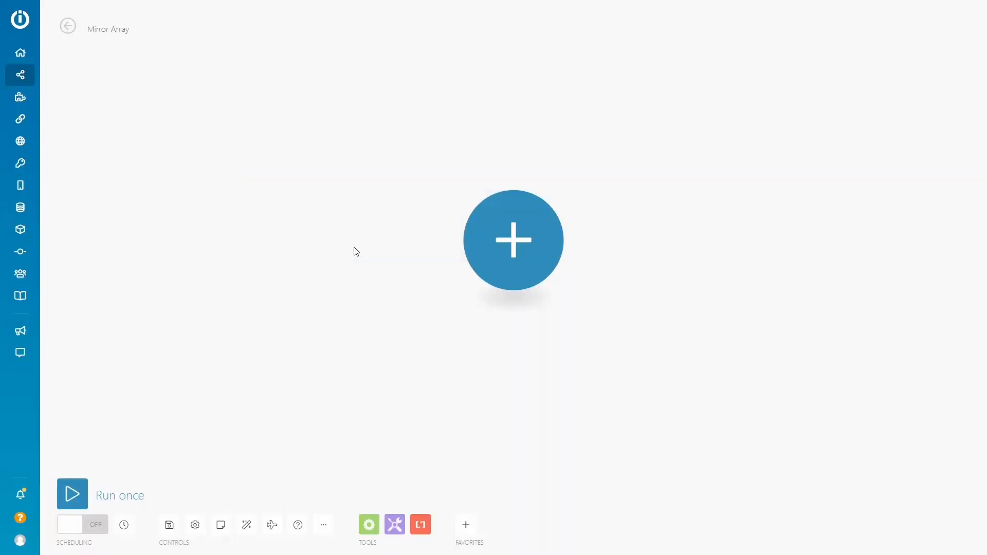
# Add Monday's List Board's Items as the first module of the empty Mirror Array scenario
pyautogui.click(506, 243)
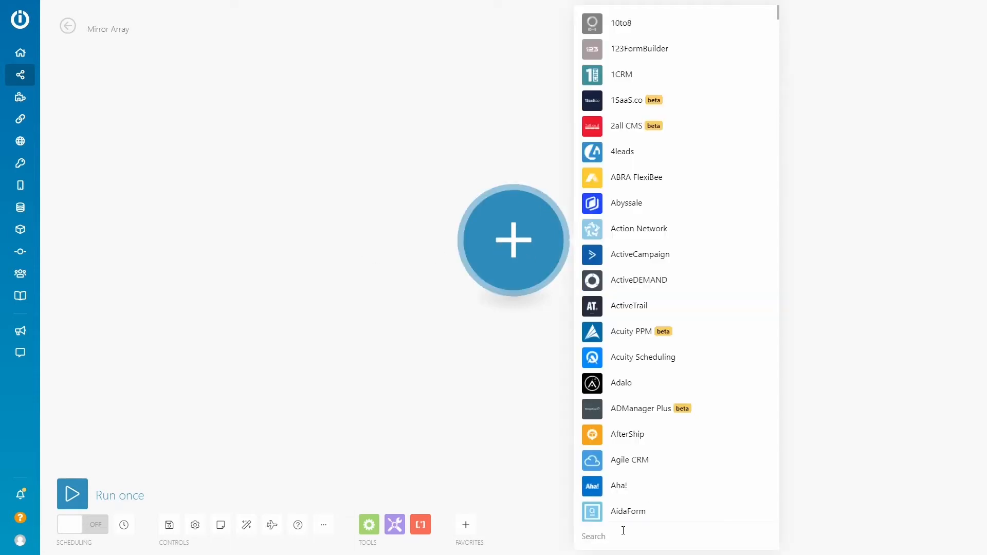
pyautogui.write('mo')
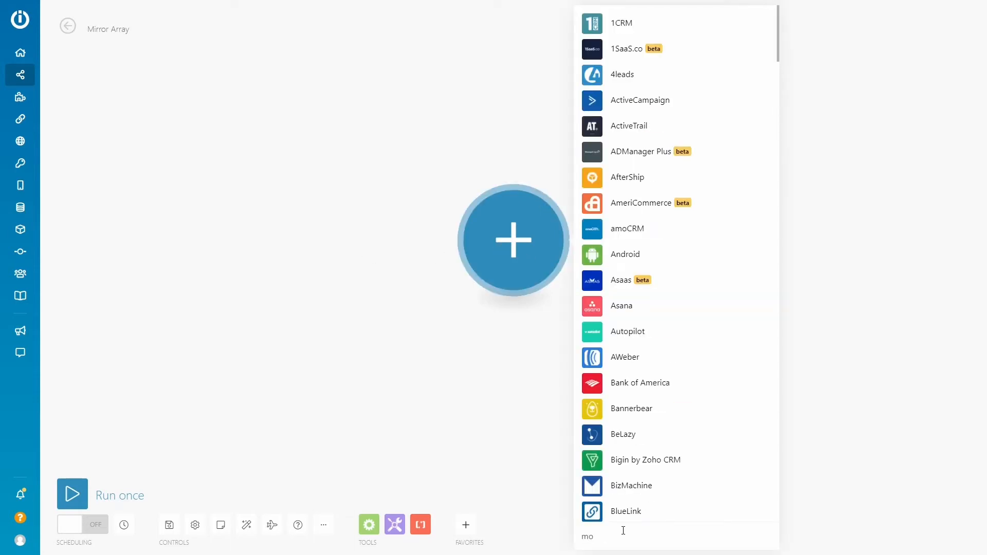
pyautogui.write('n')
pyautogui.click(592, 231)
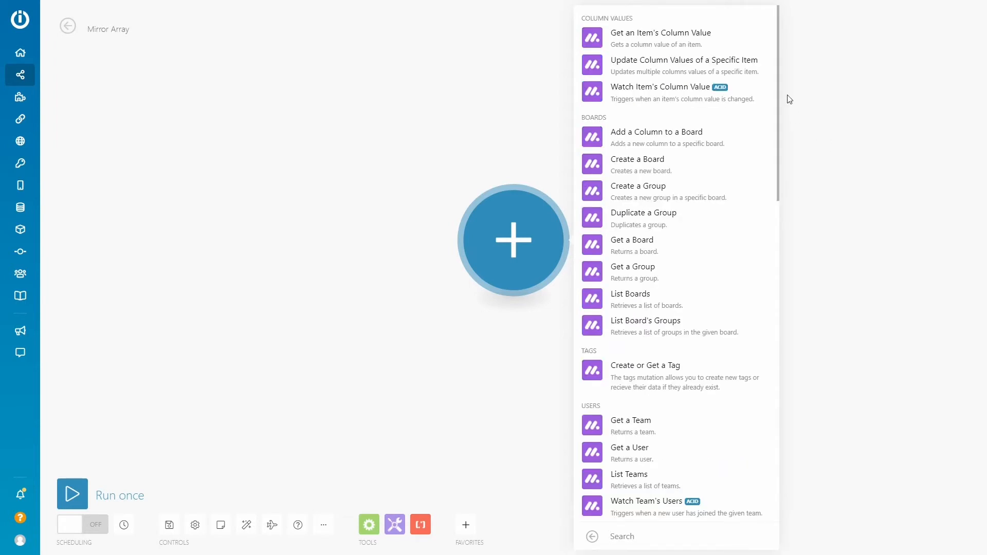
pyautogui.moveTo(778, 101); pyautogui.dragTo(783, 271)
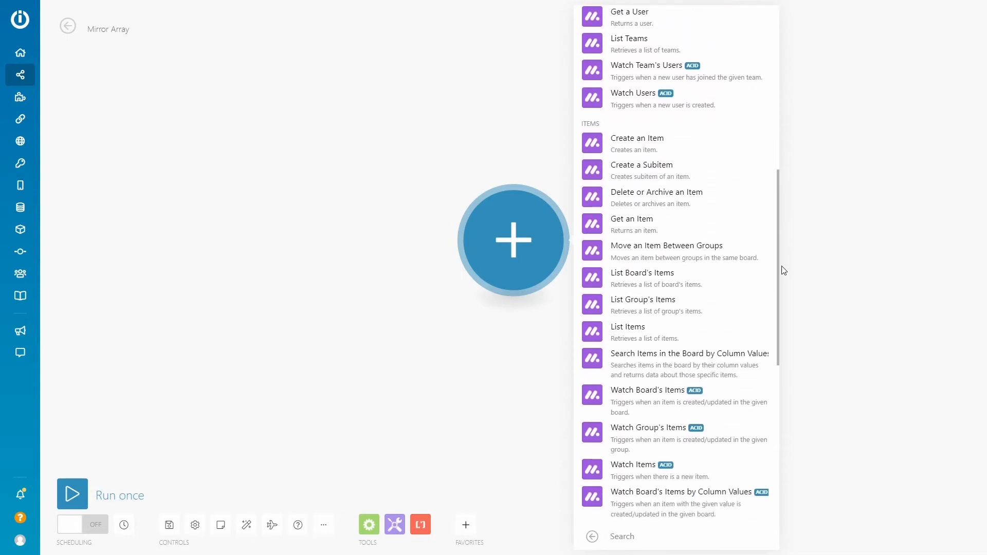
pyautogui.click(595, 277)
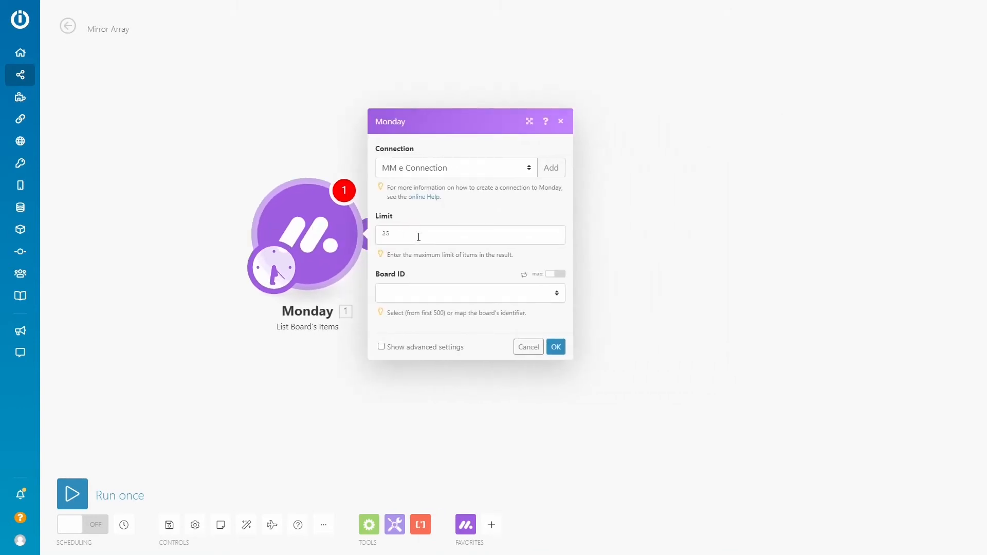
# Set List Board's Items to the PM's board with Rate as its output column, and save the module
pyautogui.click(400, 293)
pyautogui.click(411, 396)
pyautogui.click(406, 315)
pyautogui.click(491, 317)
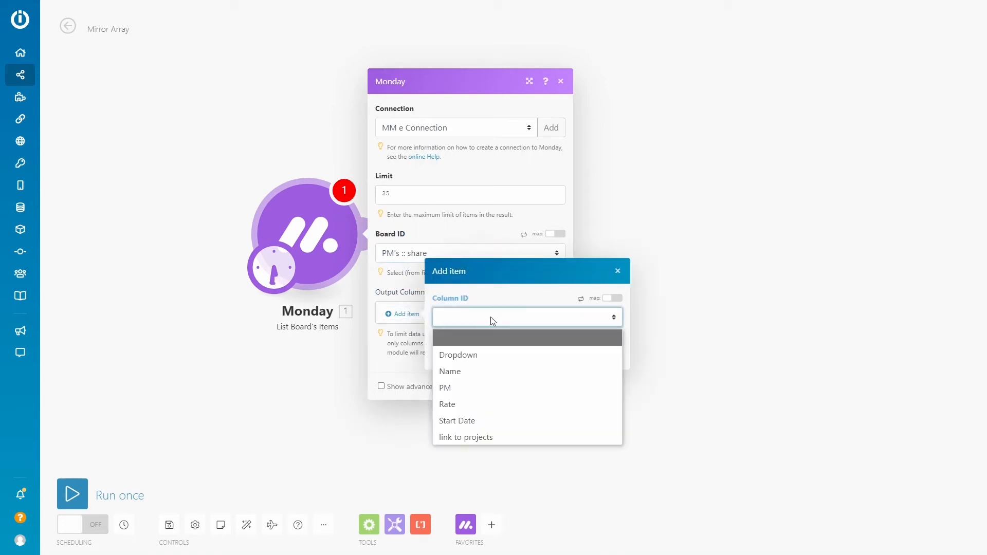
pyautogui.click(486, 387)
pyautogui.click(610, 356)
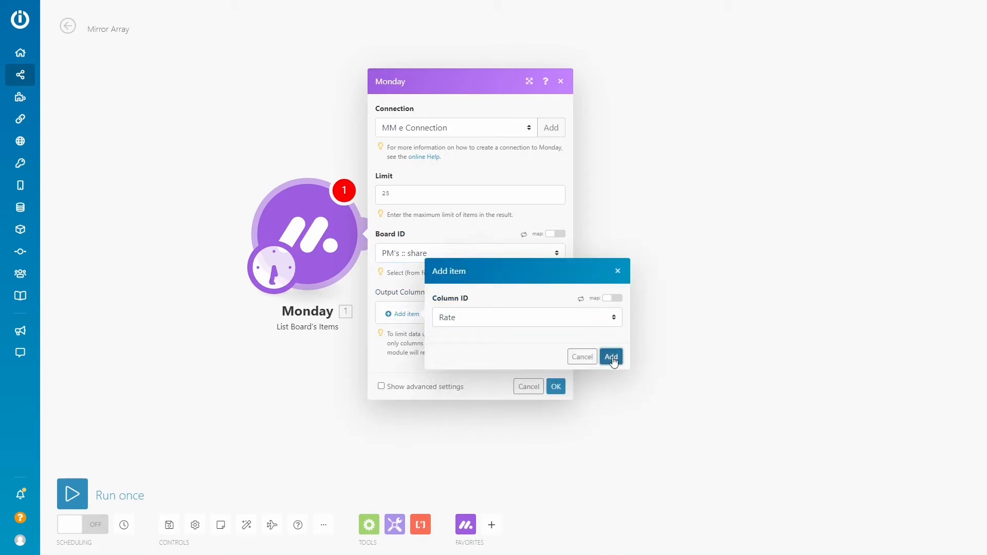
pyautogui.click(555, 386)
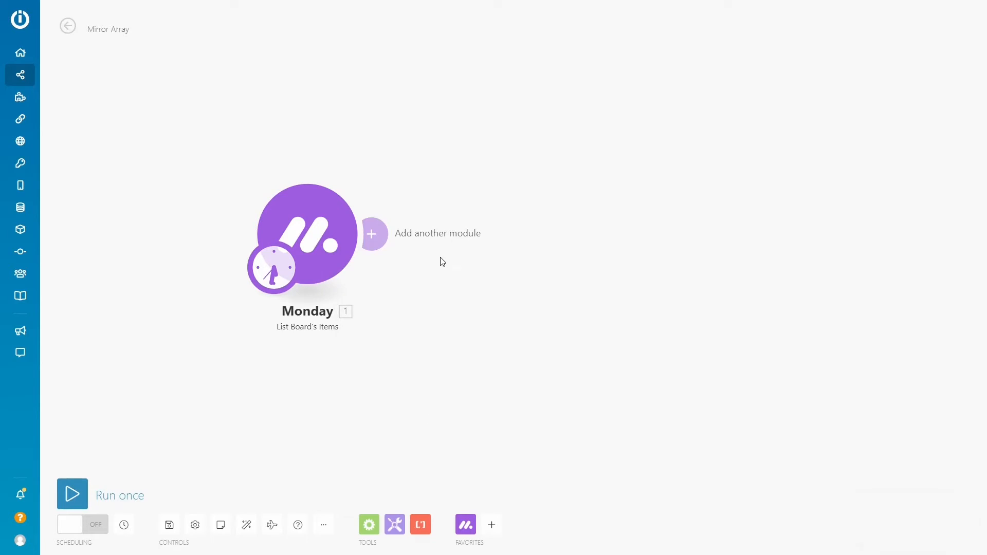
# Add an Array aggregator after List Board's Items, select its aggregated fields including Mappable column values, and save it
pyautogui.click(369, 524)
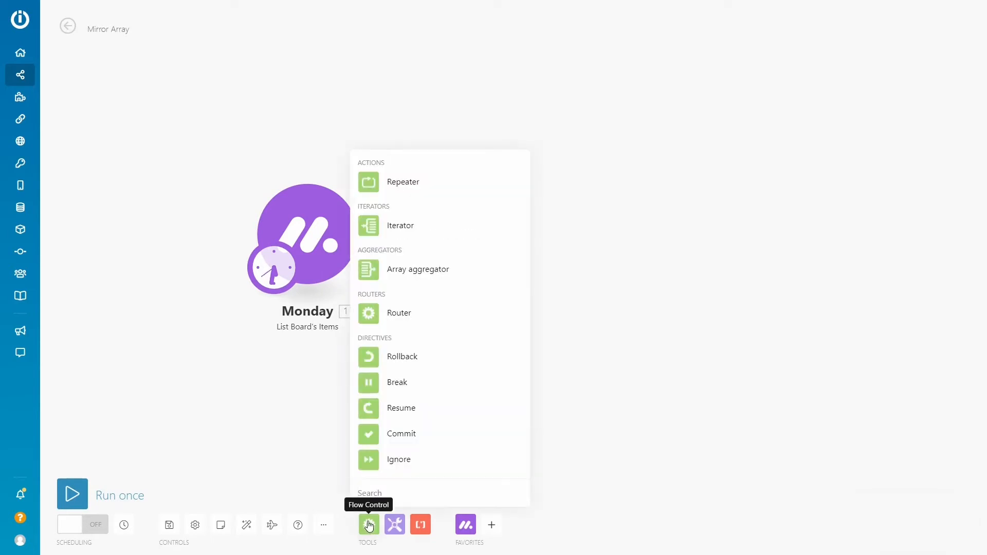
pyautogui.click(368, 269)
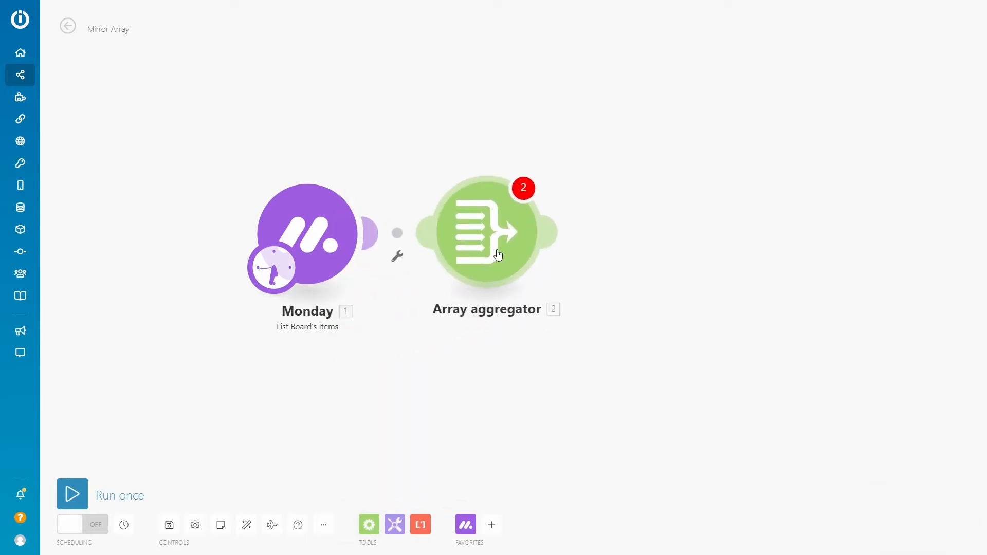
pyautogui.click(537, 292)
pyautogui.moveTo(713, 254); pyautogui.dragTo(727, 307)
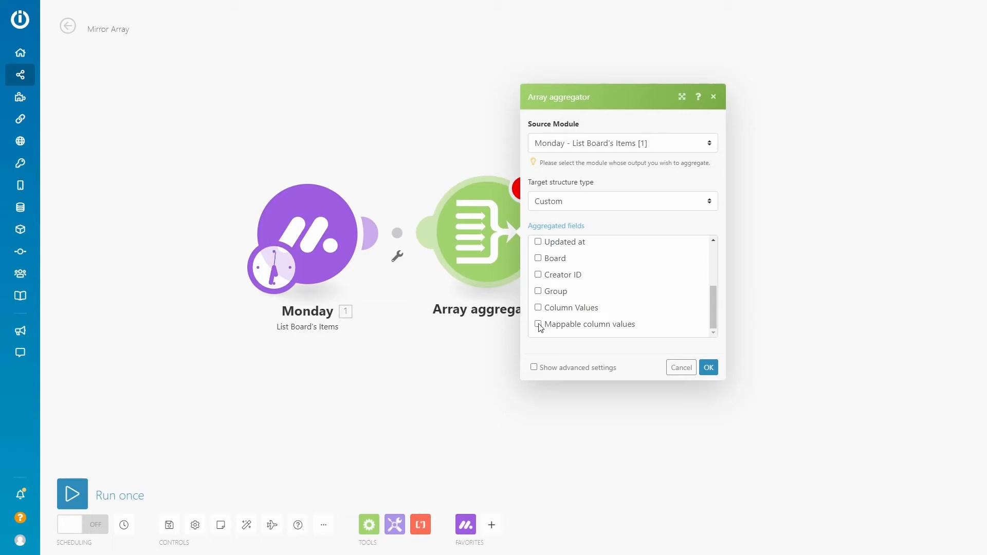
pyautogui.click(705, 368)
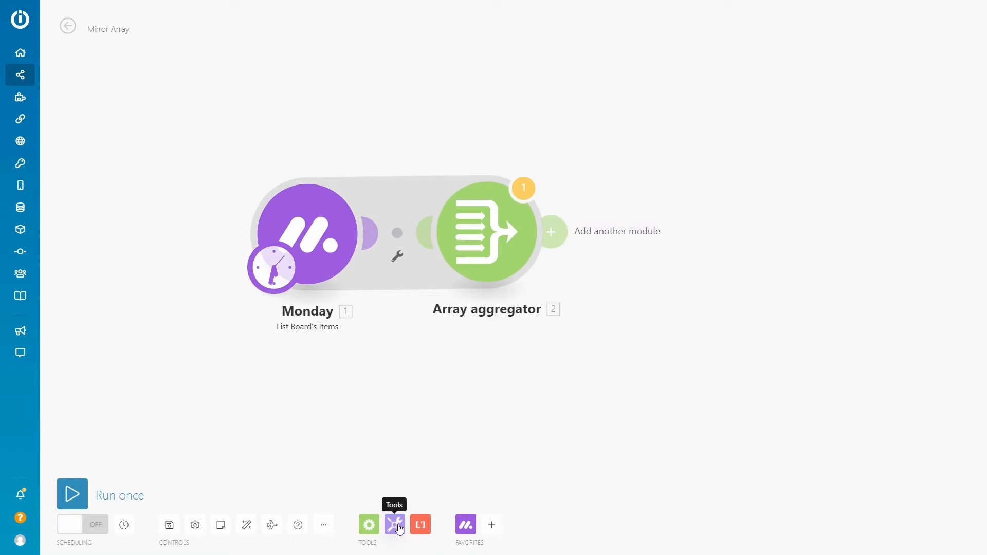
# Run the Mirror Array scenario once anyway with the Array aggregator as its last module
pyautogui.click(77, 498)
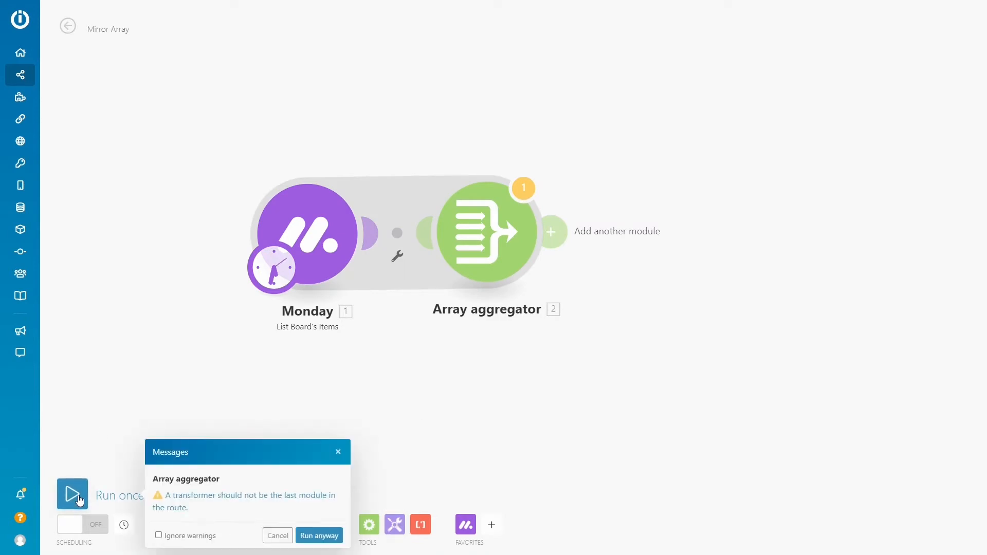
pyautogui.click(318, 536)
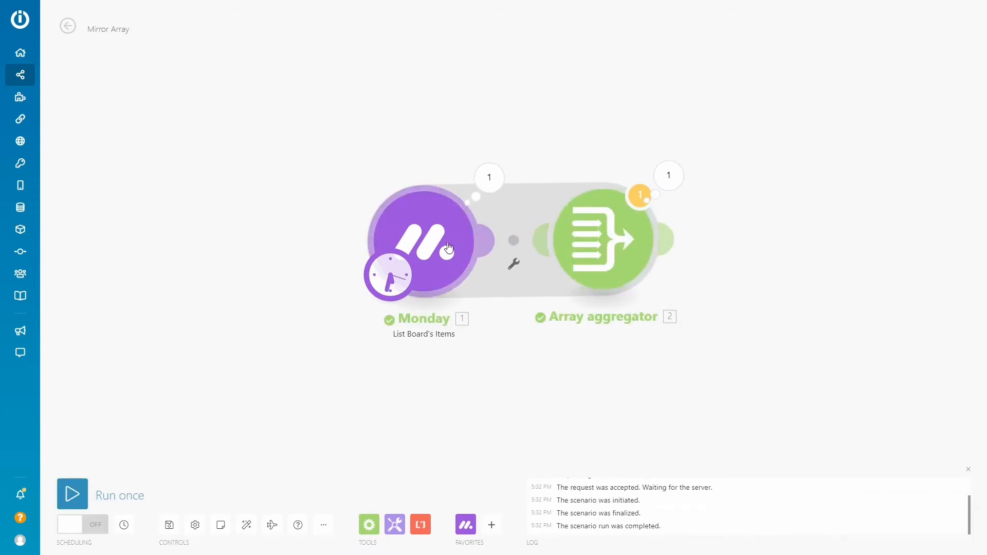
# Examine the Array aggregator's run result, including the mappable column values of the first three input bundles
pyautogui.moveTo(448, 248); pyautogui.dragTo(433, 251)
pyautogui.moveTo(622, 233); pyautogui.dragTo(624, 239)
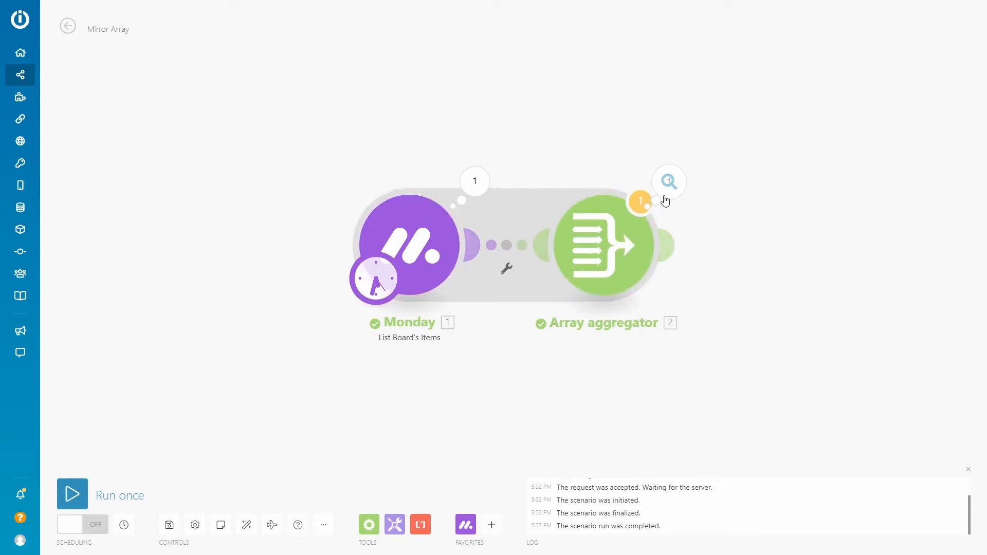
pyautogui.click(666, 186)
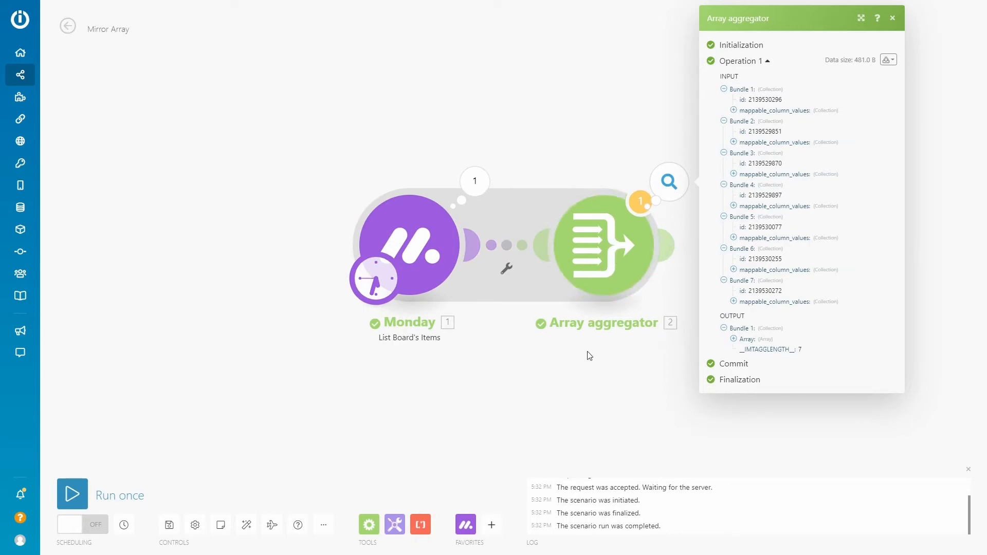
pyautogui.click(734, 142)
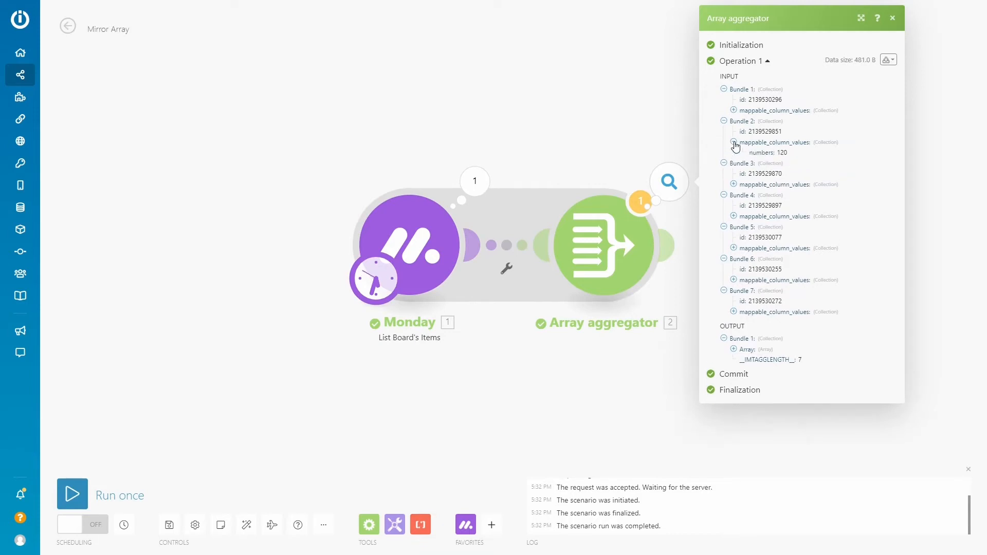
pyautogui.click(733, 111)
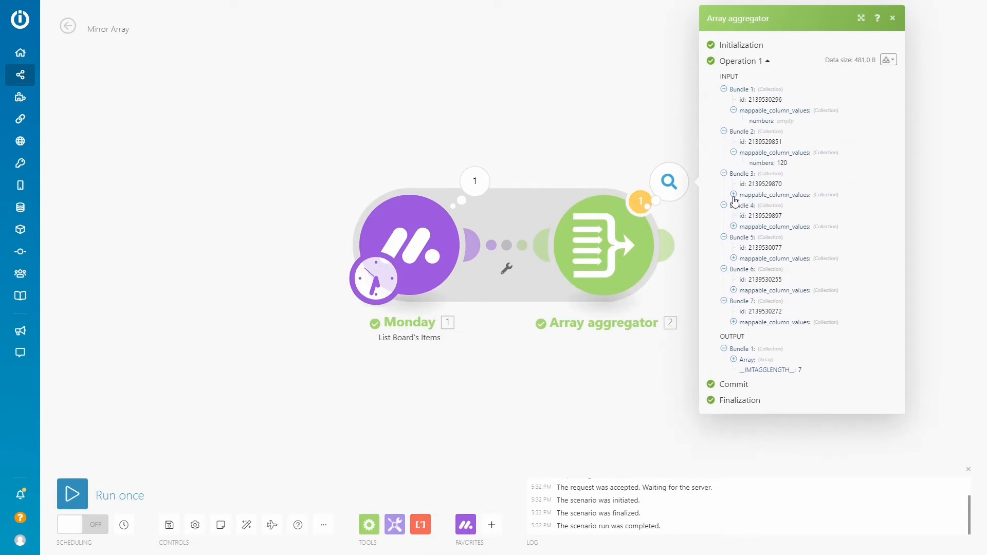
pyautogui.click(733, 194)
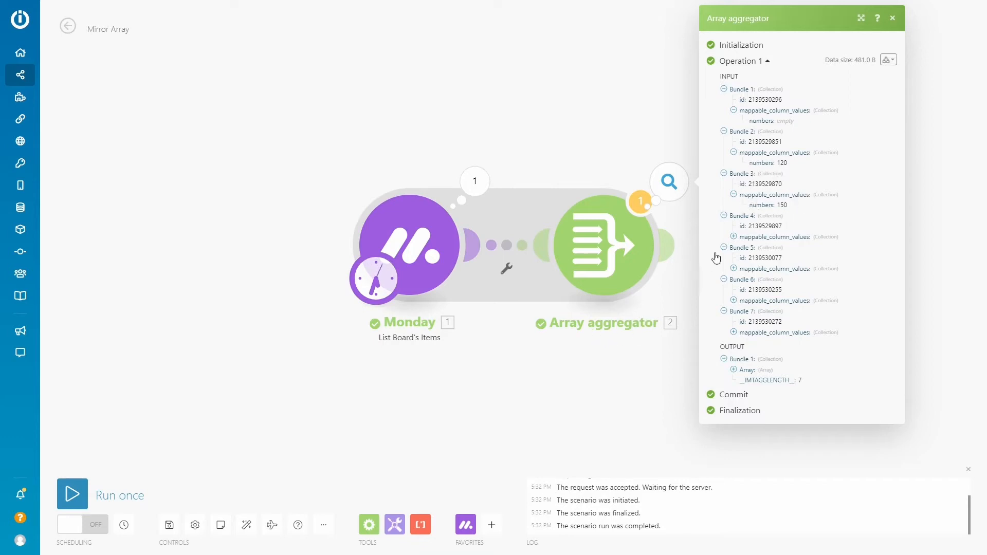
# Reopen the Array aggregator's run result, expand Bundle 3's mappable column values, and copy that bundle's item ID
pyautogui.click(634, 364)
pyautogui.click(624, 256)
pyautogui.click(631, 156)
pyautogui.click(669, 181)
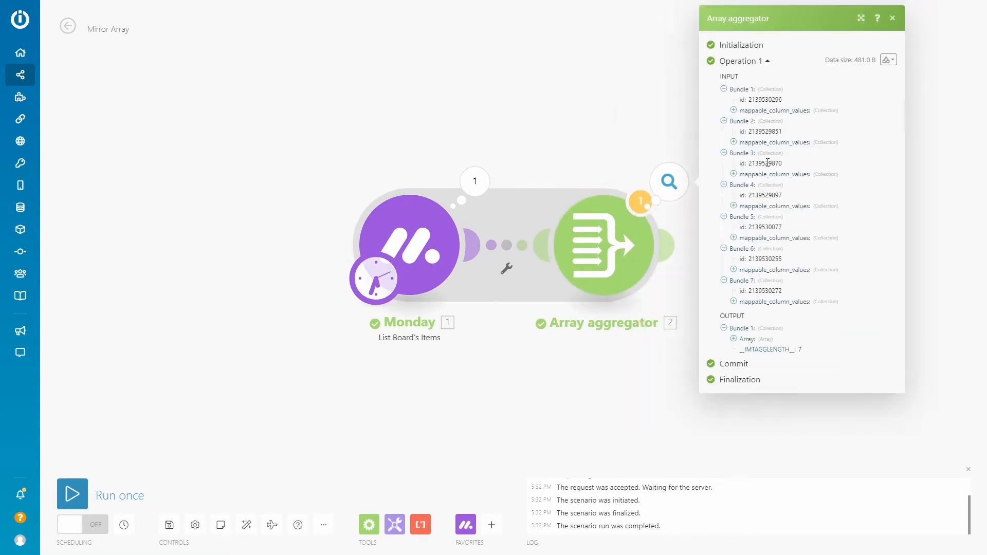
pyautogui.click(734, 174)
pyautogui.moveTo(790, 165); pyautogui.dragTo(748, 164)
pyautogui.hotkey('ctrl', 'c')
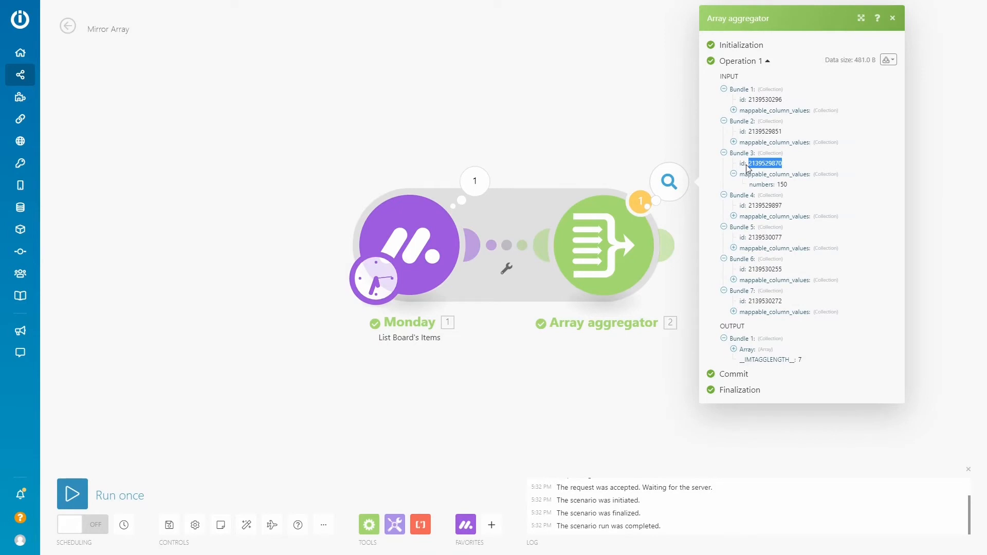
pyautogui.click(436, 383)
# Add a Tools Set multiple variables module after the Array aggregator and start a variable named x
pyautogui.click(394, 524)
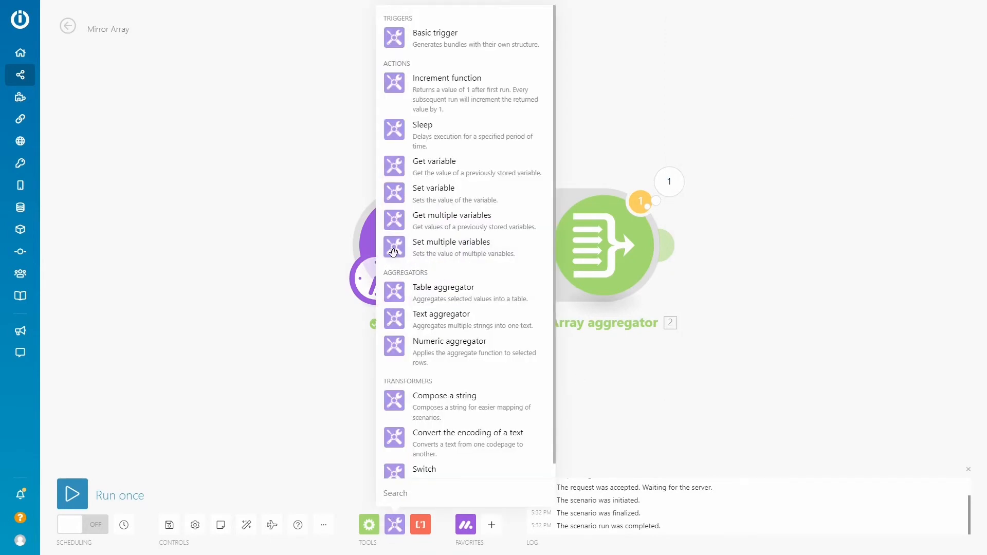
pyautogui.click(446, 252)
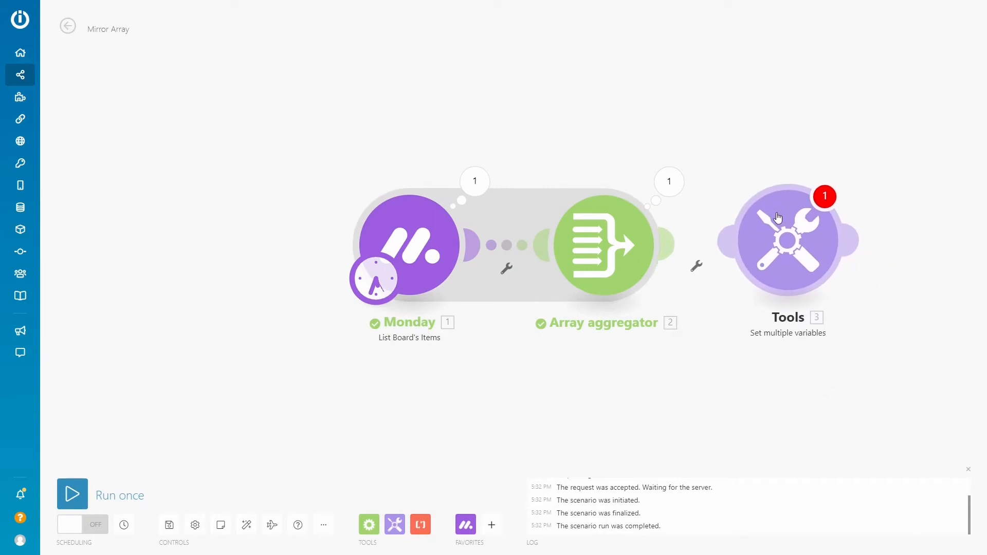
pyautogui.click(777, 219)
pyautogui.click(557, 222)
pyautogui.click(658, 203)
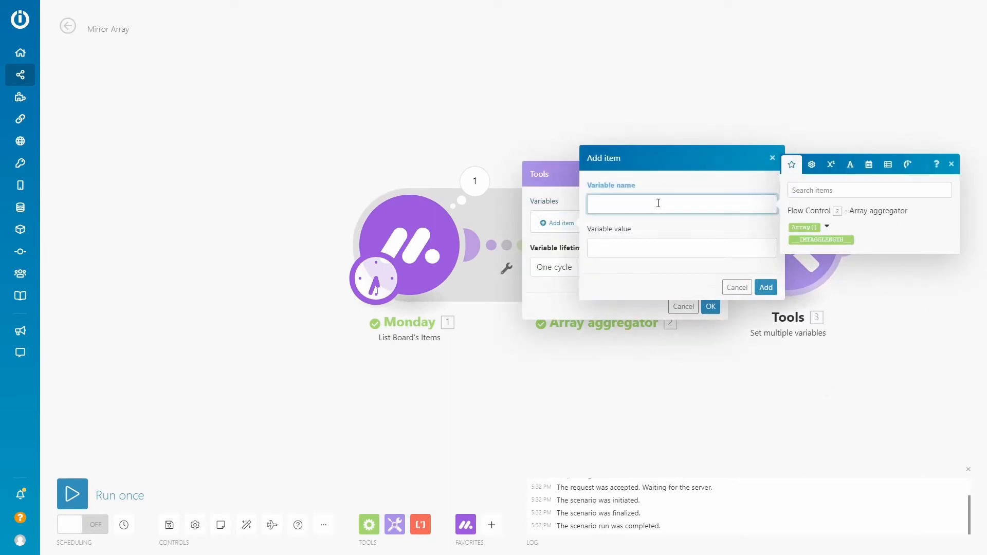
# Begin x's value with the map function, using the Array aggregator's Array[] as its first argument
pyautogui.click(634, 252)
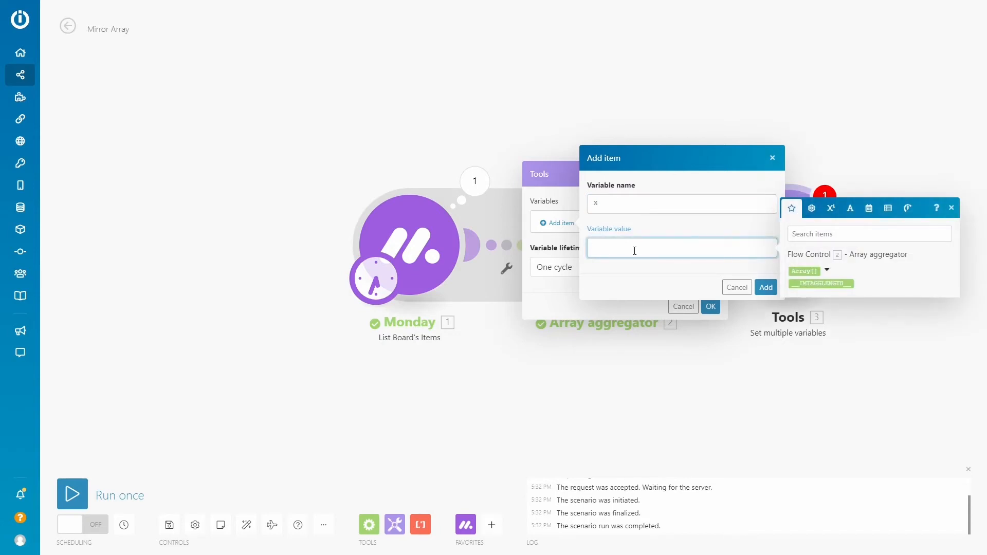
pyautogui.click(806, 270)
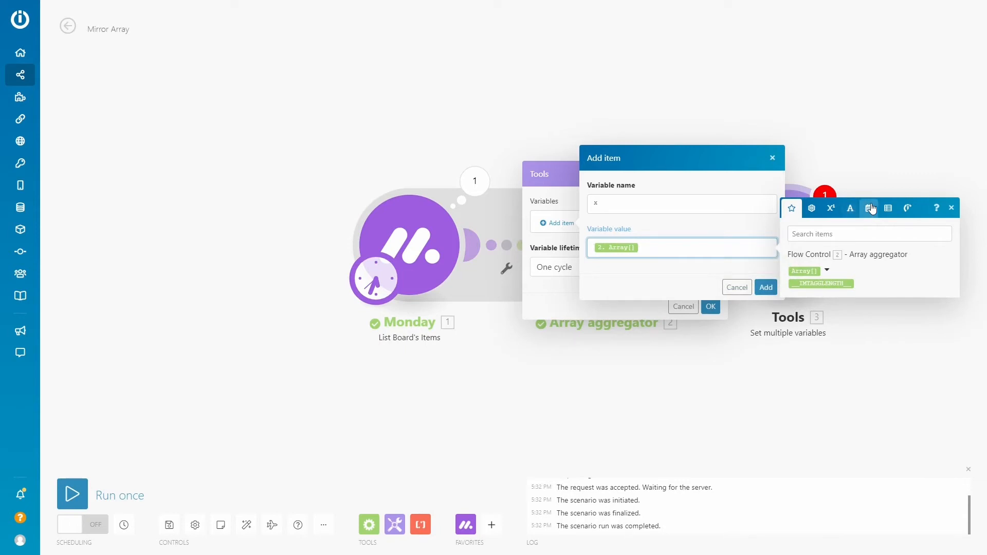
pyautogui.click(887, 211)
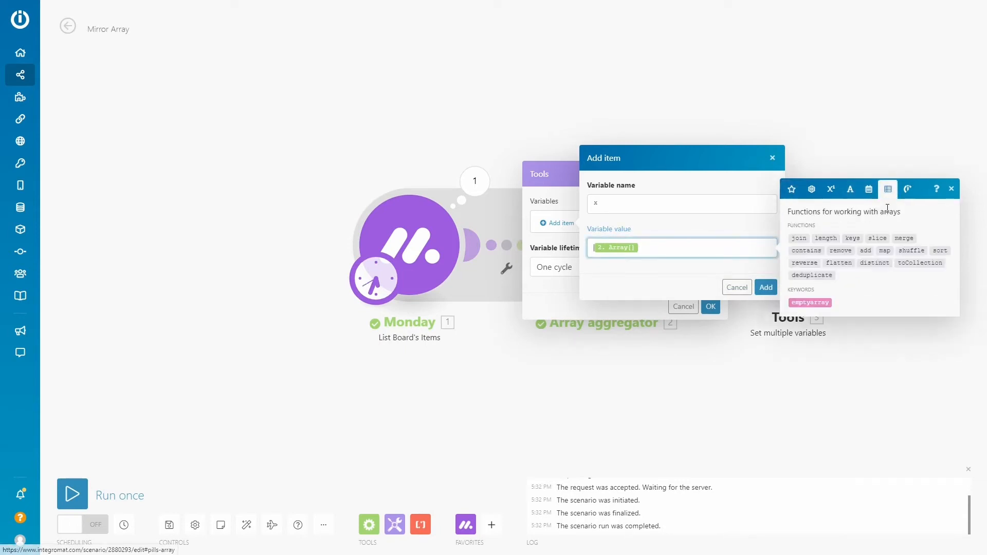
pyautogui.click(885, 251)
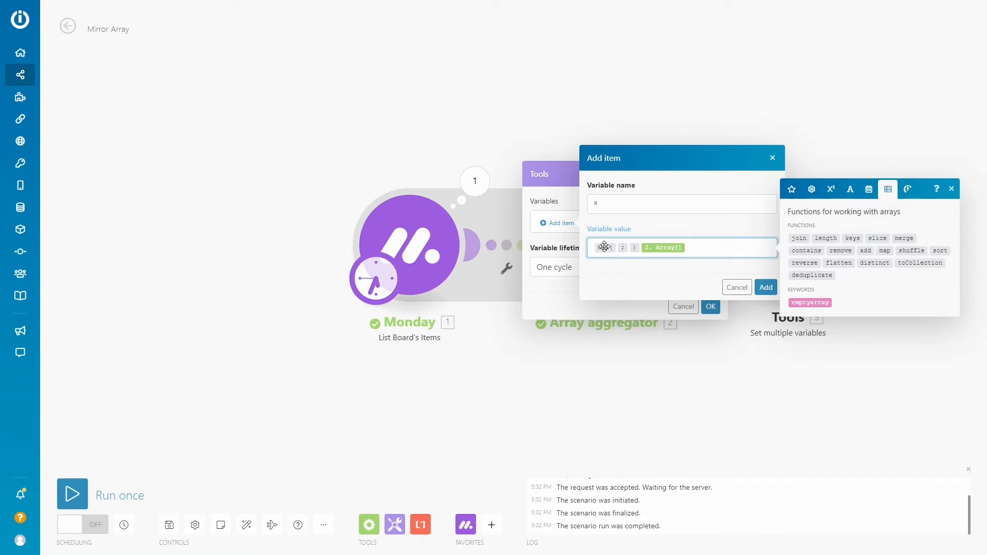
pyautogui.moveTo(604, 247)
pyautogui.press('BackSpace')
pyautogui.press('BackSpace')
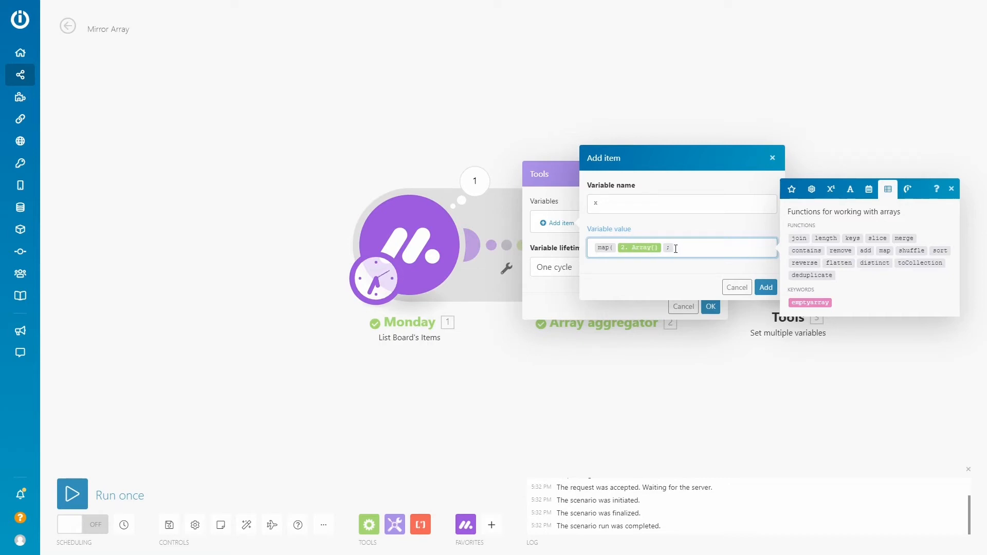
# Look up the raw names under Mappable column values and enter mappable_column_values.numbers as map's second argument
pyautogui.click(792, 189)
pyautogui.click(826, 271)
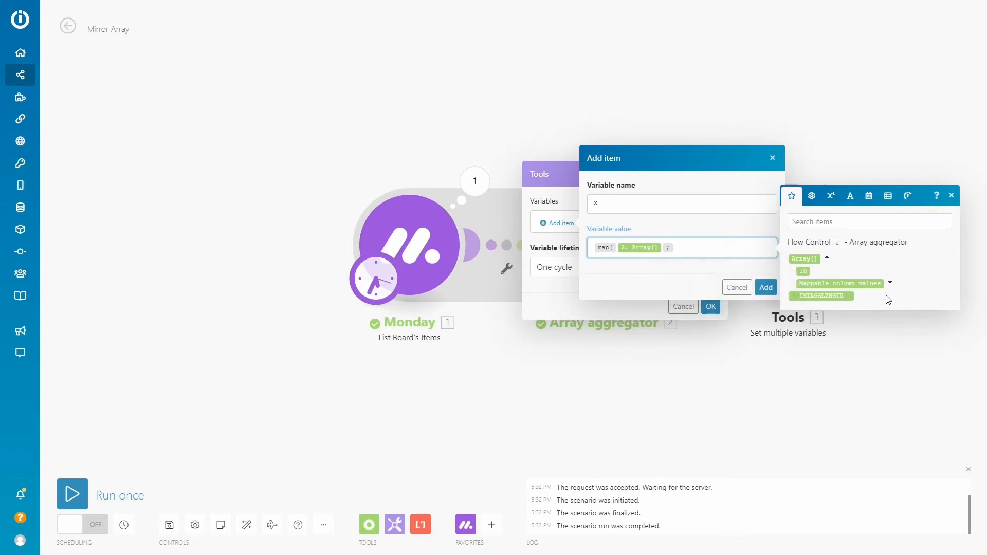
pyautogui.click(890, 283)
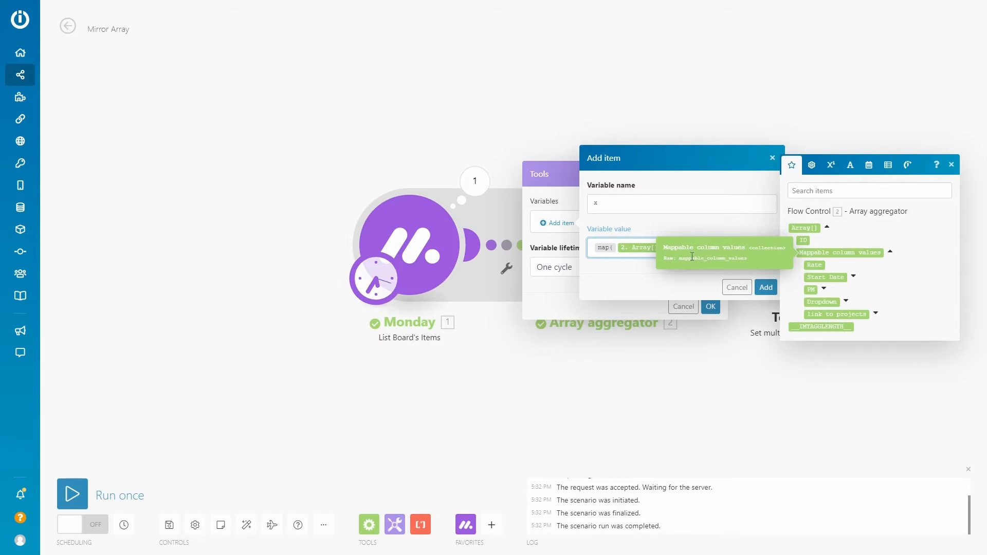
pyautogui.write('; map')
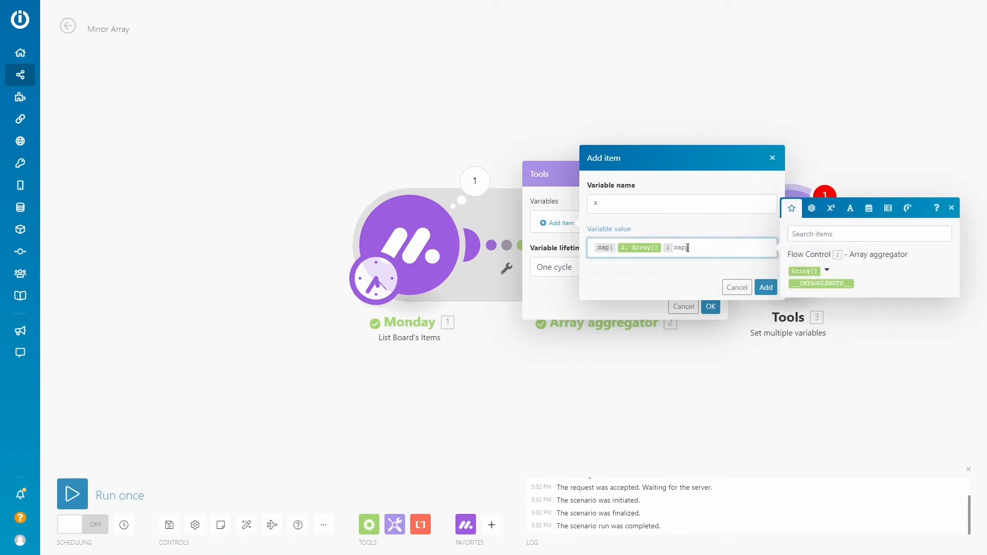
pyautogui.write('pable_column_values')
pyautogui.click(827, 270)
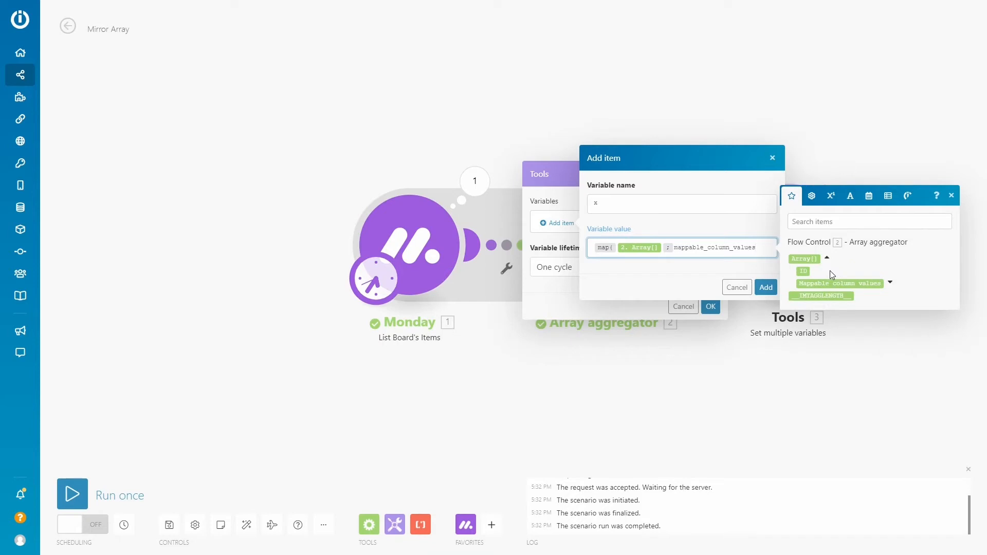
pyautogui.click(890, 283)
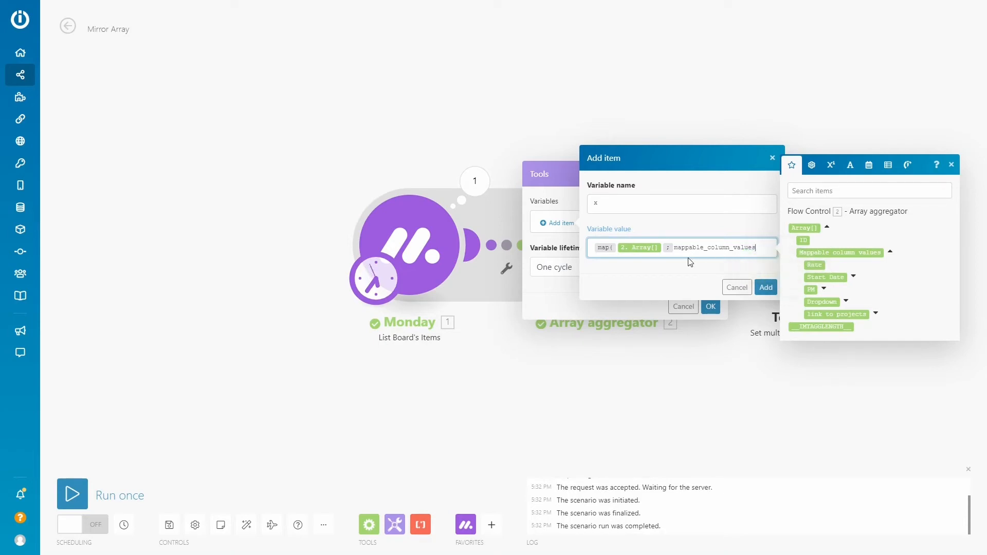
pyautogui.write('.numbers ')
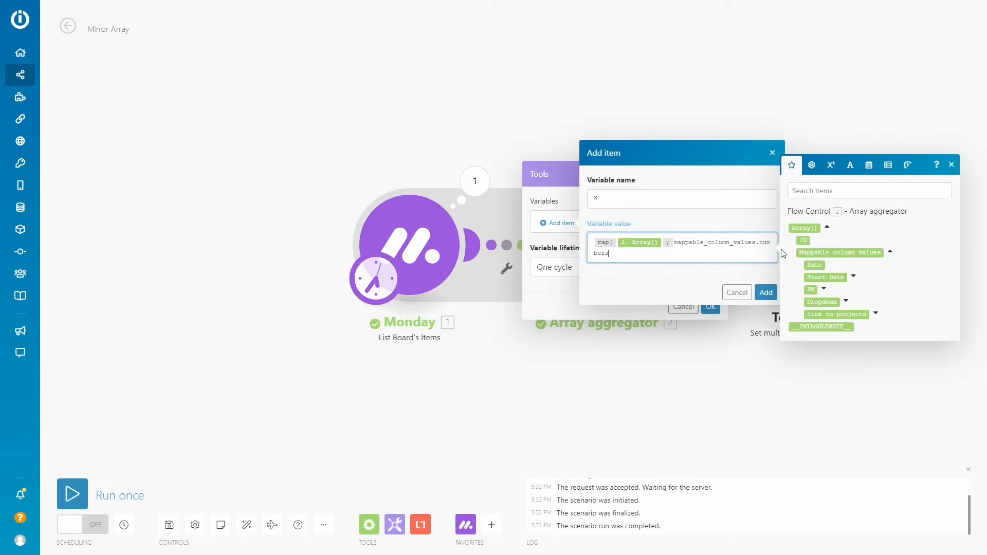
pyautogui.write(';')
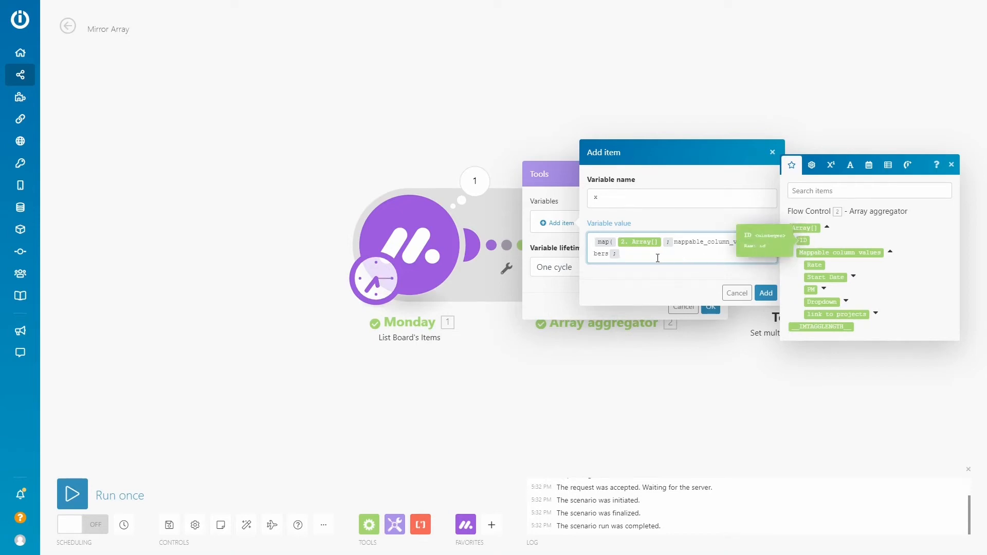
# Complete the map function with id as the filter key and the copied Bundle 3 item ID as the filter value
pyautogui.write('id ')
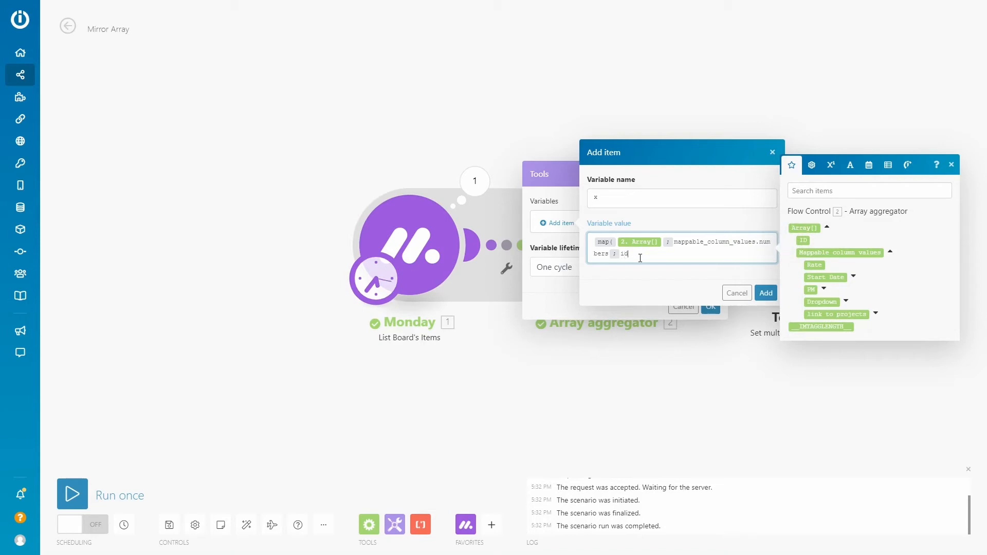
pyautogui.write(';')
pyautogui.hotkey('ctrl', 'v')
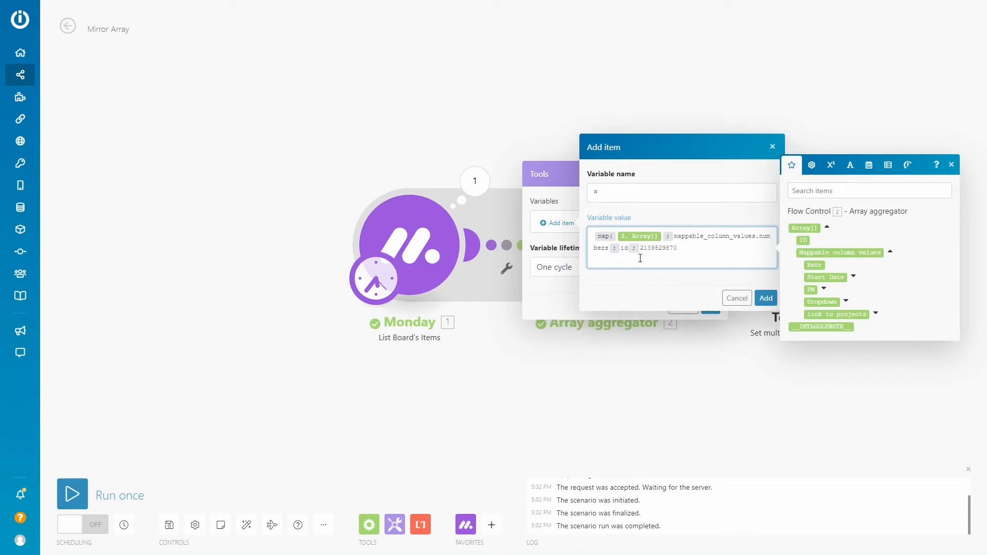
pyautogui.press('BackSpace')
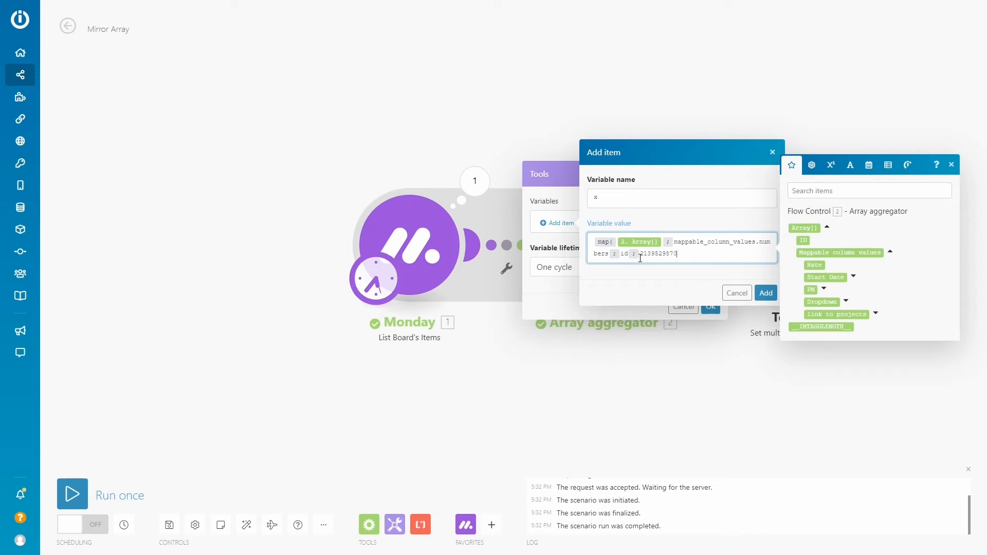
pyautogui.write(')')
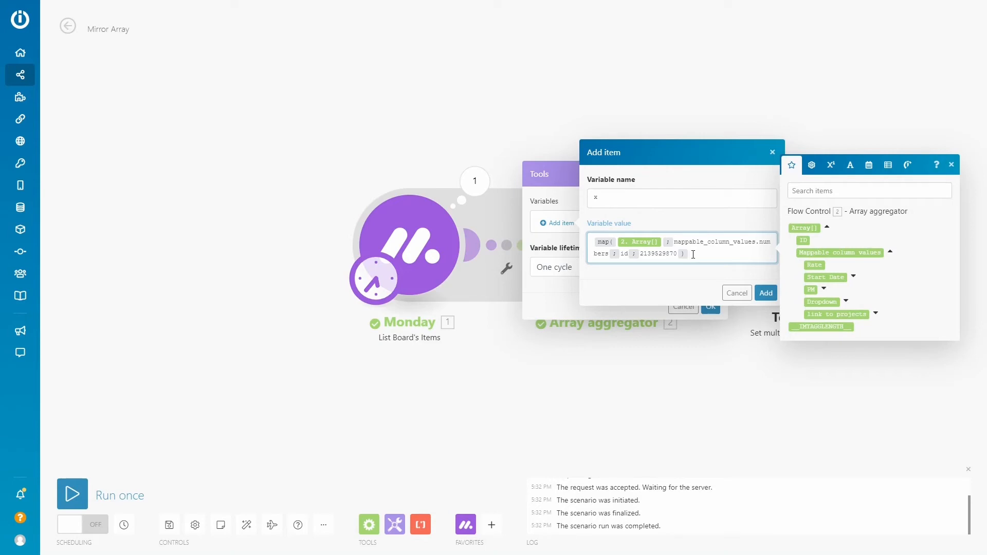
# Wrap the whole map expression in the general get function with index 1 as its path
pyautogui.moveTo(605, 242)
pyautogui.hotkey('ctrl', 'Home')
pyautogui.click(888, 165)
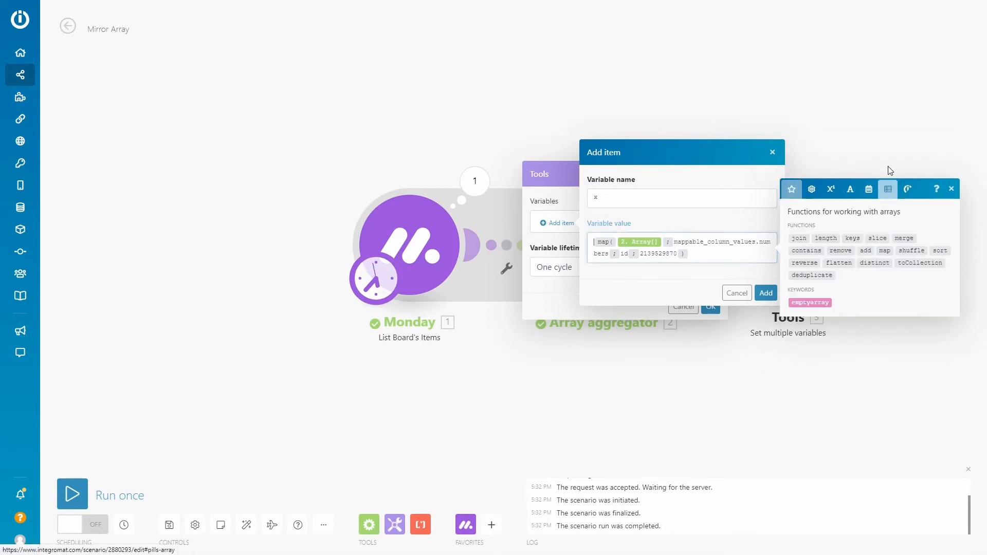
pyautogui.click(839, 193)
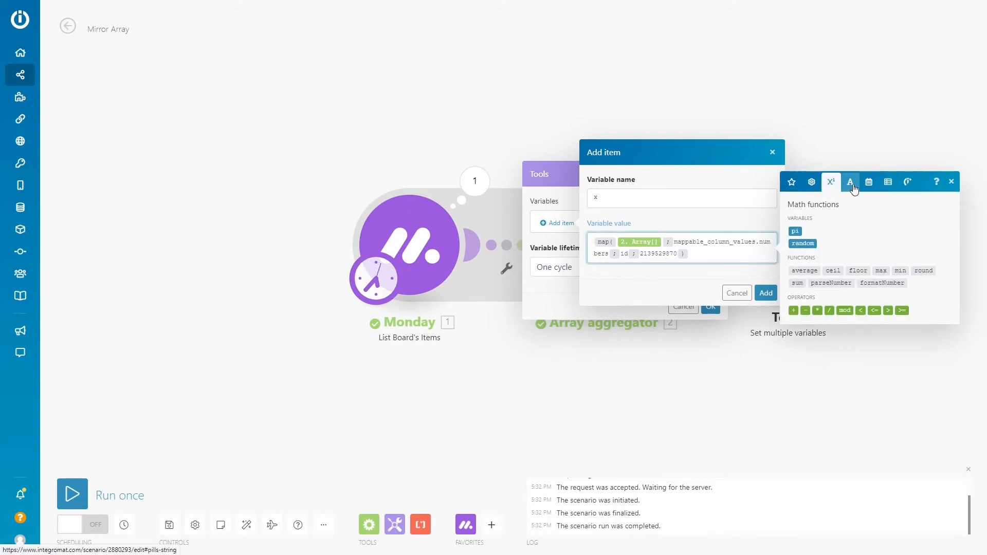
pyautogui.click(811, 182)
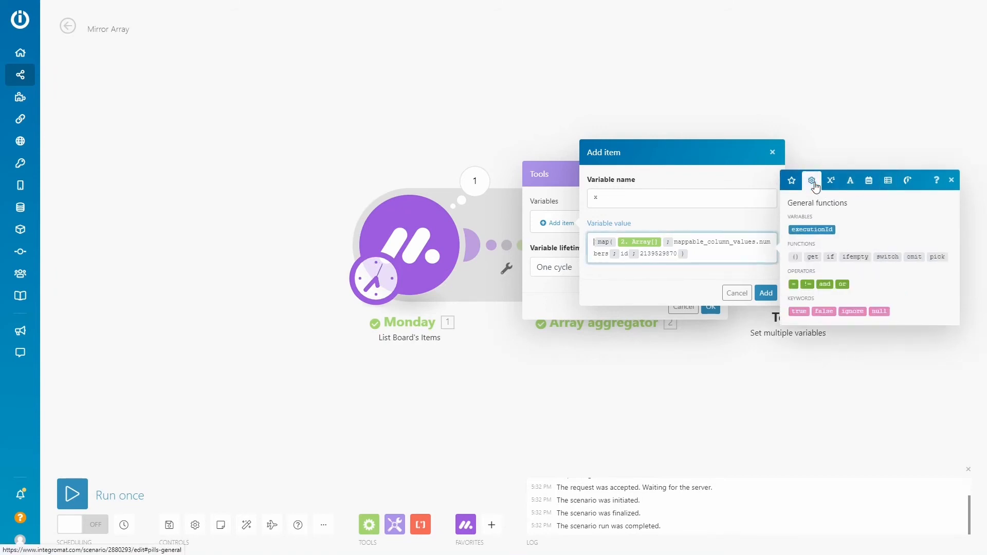
pyautogui.click(812, 256)
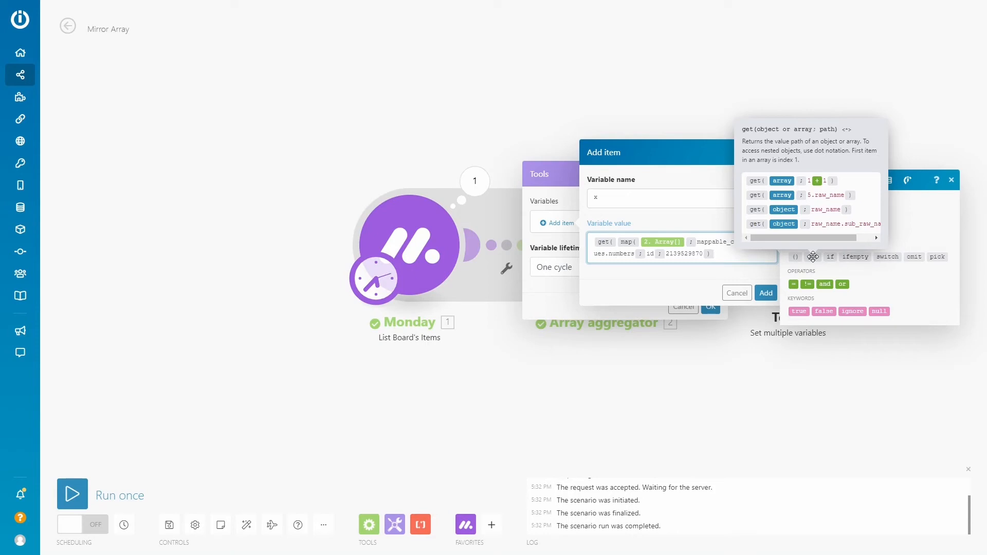
pyautogui.write('; 1 )')
# Save variable x and its Set multiple variables module, and run the scenario once to inspect the Tools result
pyautogui.click(766, 293)
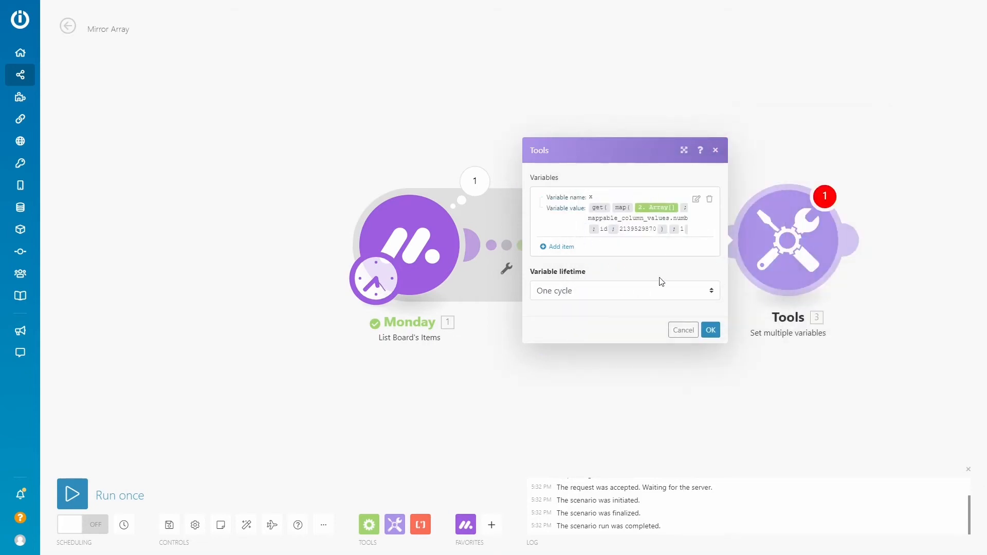
pyautogui.click(710, 333)
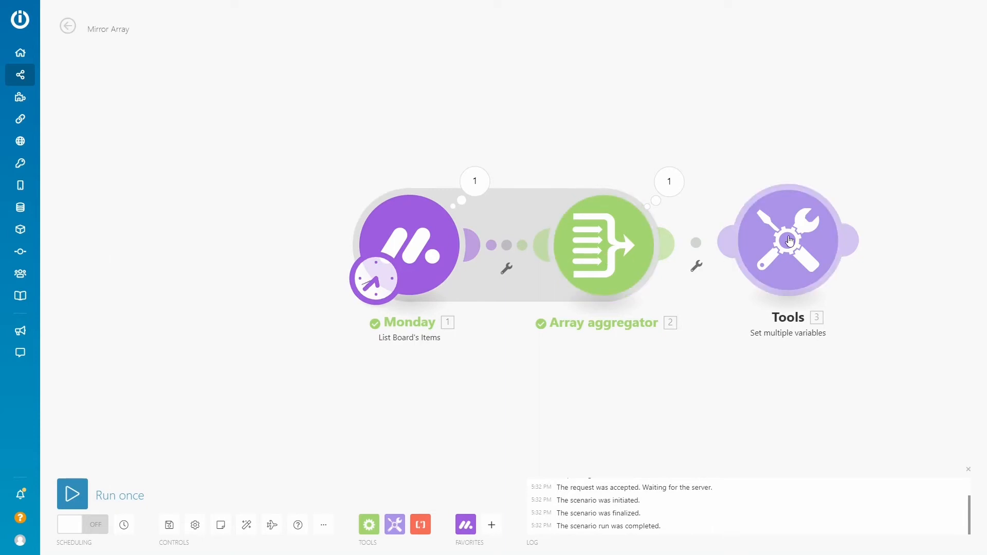
pyautogui.click(72, 493)
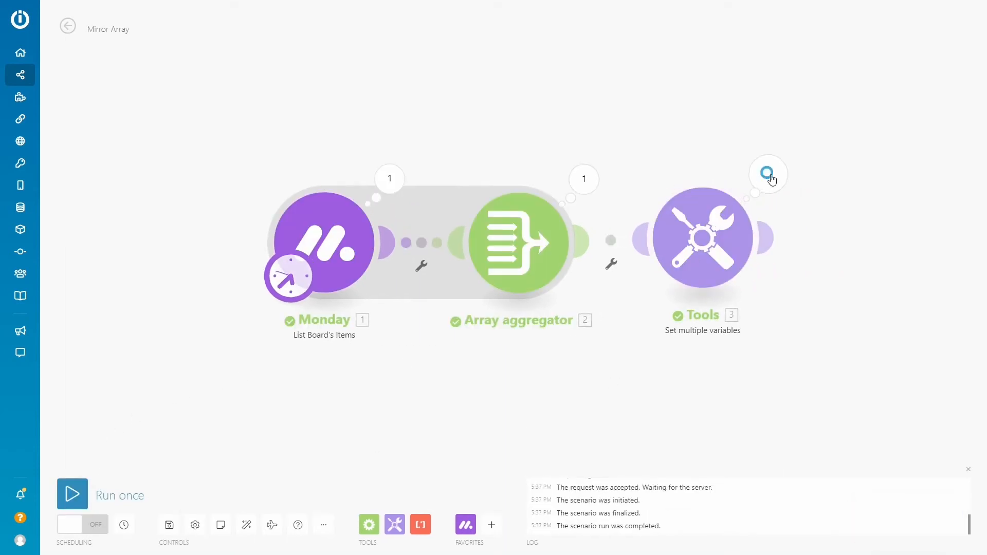
pyautogui.click(768, 175)
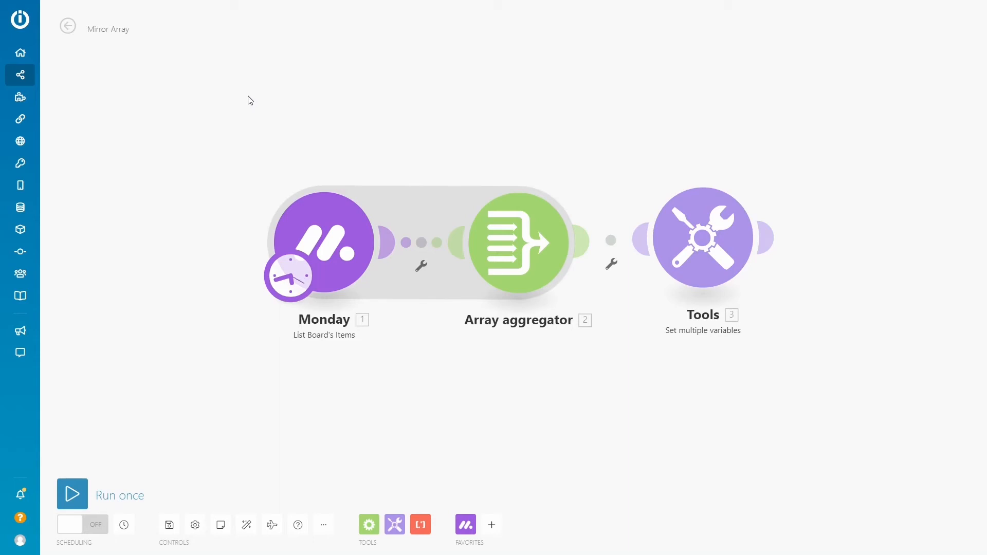
# Copy the List Board's Items and Array aggregator modules from Mirror Array and open the connected boards 1 scenario for editing
pyautogui.moveTo(215, 109); pyautogui.dragTo(620, 368)
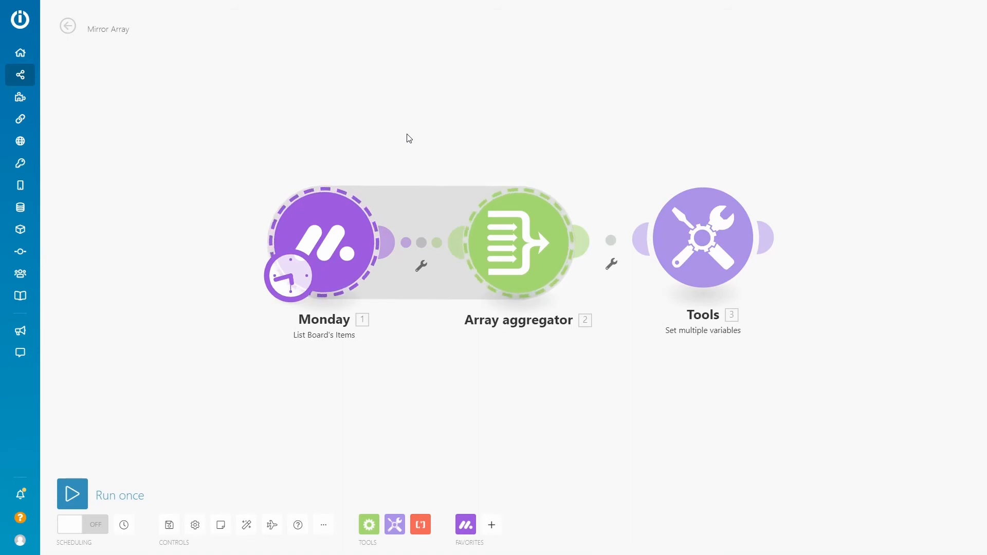
pyautogui.click(67, 27)
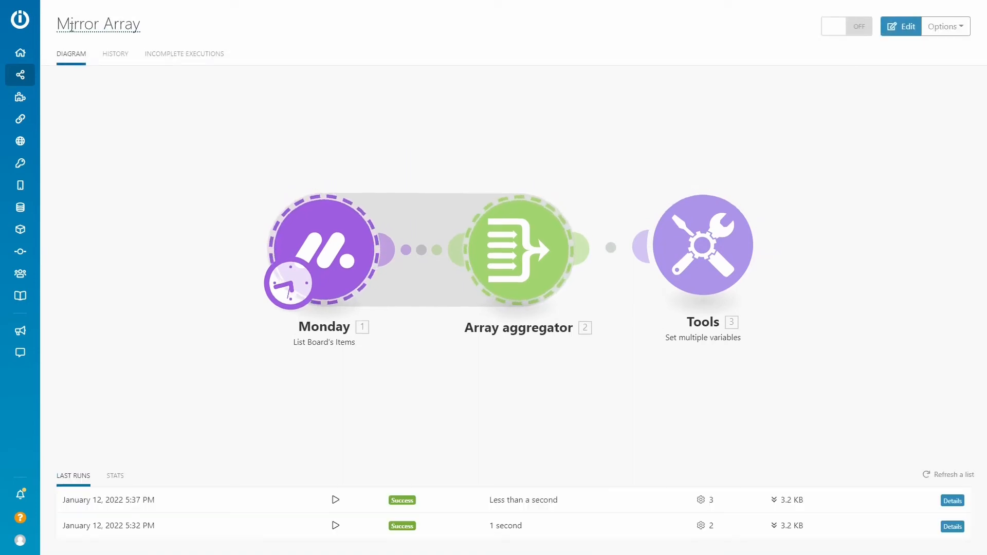
pyautogui.moveTo(28, 83)
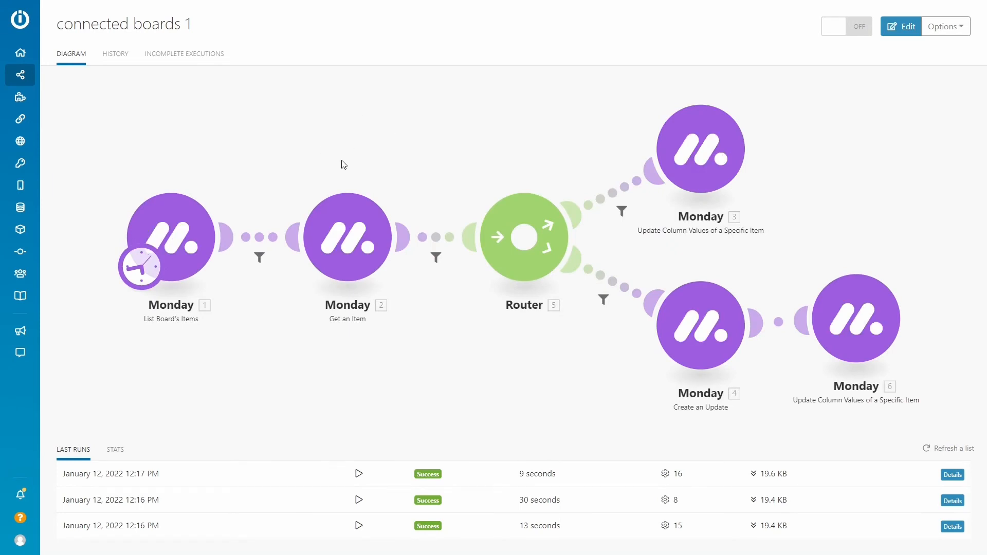
pyautogui.click(373, 162)
# Add an empty module before the first List Board's Items module and paste the copied Monday and Array aggregator modules
pyautogui.moveTo(270, 154); pyautogui.dragTo(513, 152)
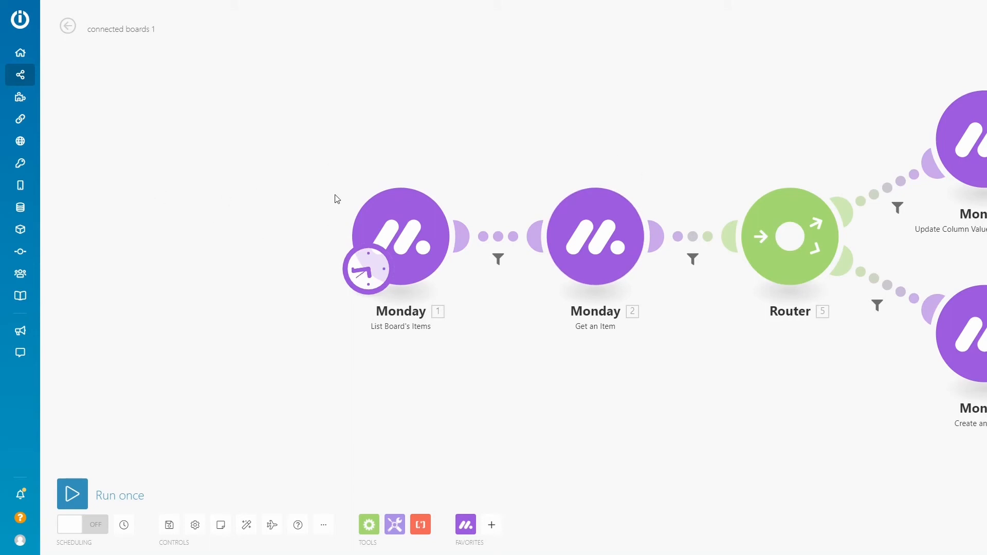
pyautogui.rightClick(393, 237)
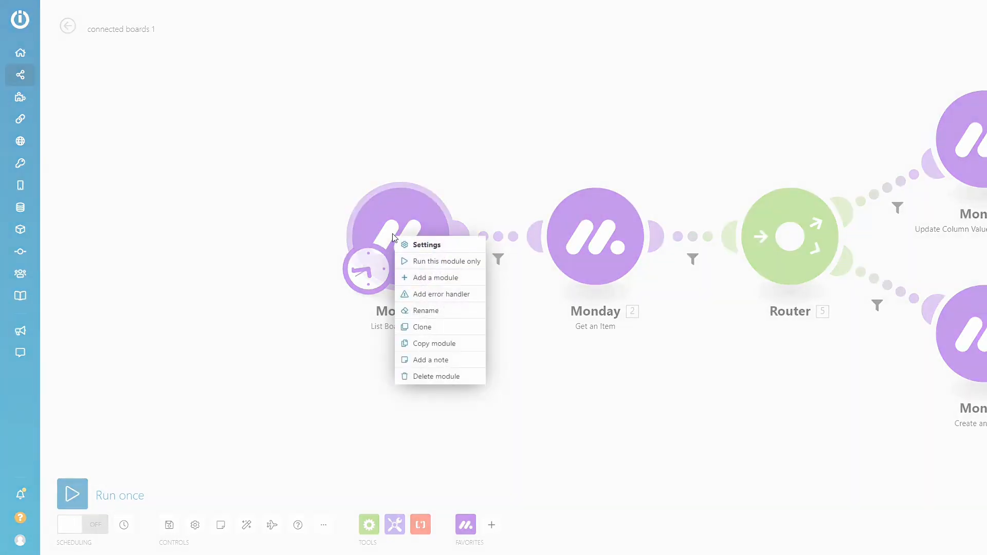
pyautogui.click(437, 280)
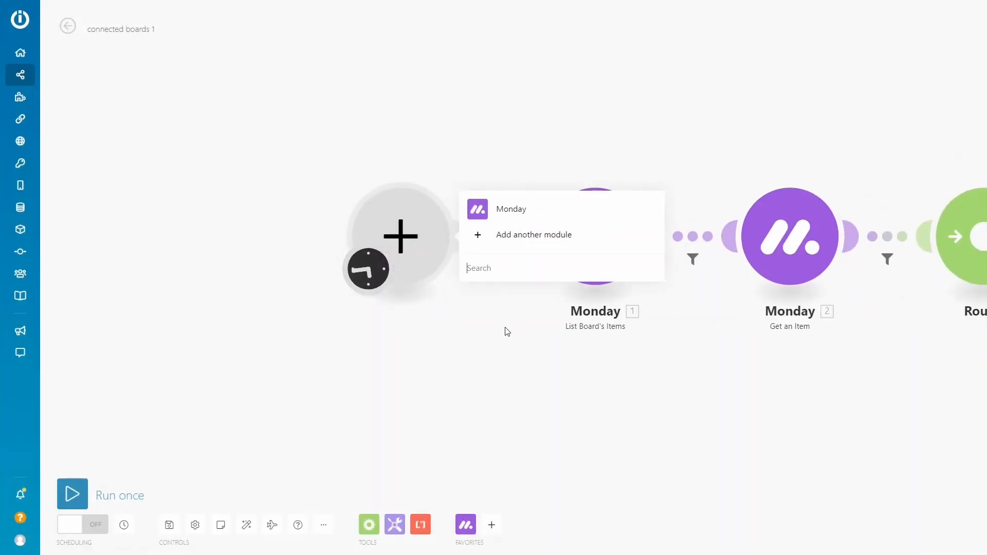
pyautogui.click(503, 328)
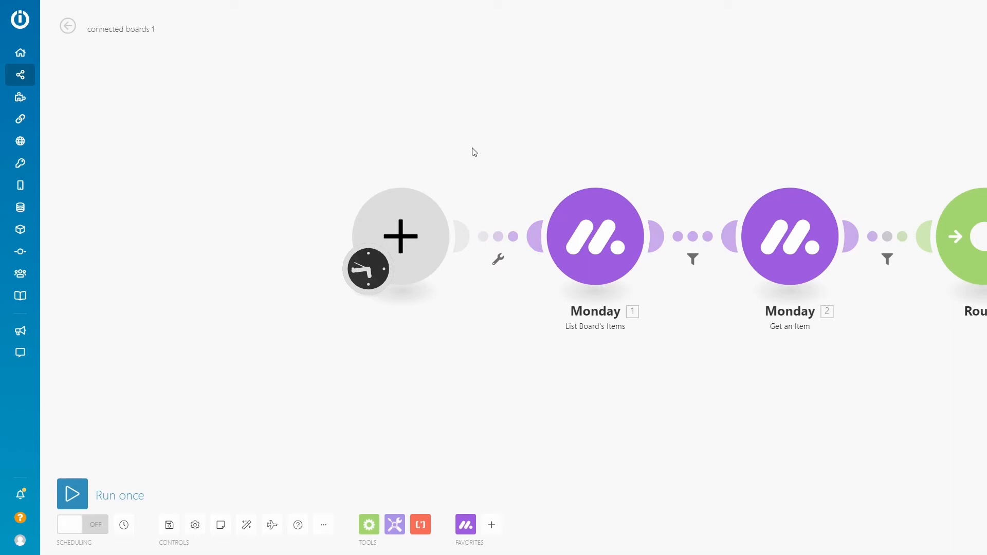
pyautogui.hotkey('ctrl', 'v')
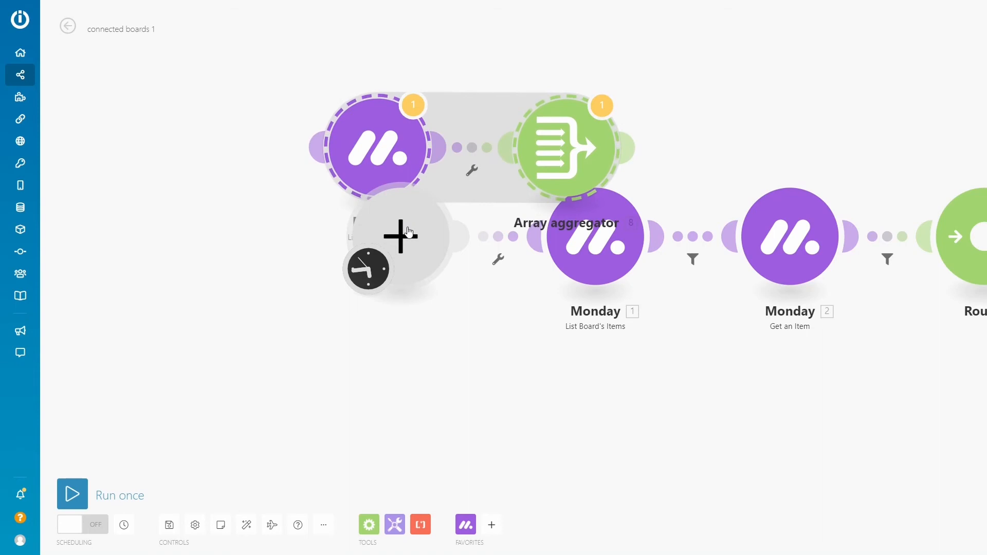
# Unlink the original List Board's Items module from the empty module and connect the pasted Monday and Array aggregator pair between them
pyautogui.rightClick(539, 248)
pyautogui.click(567, 270)
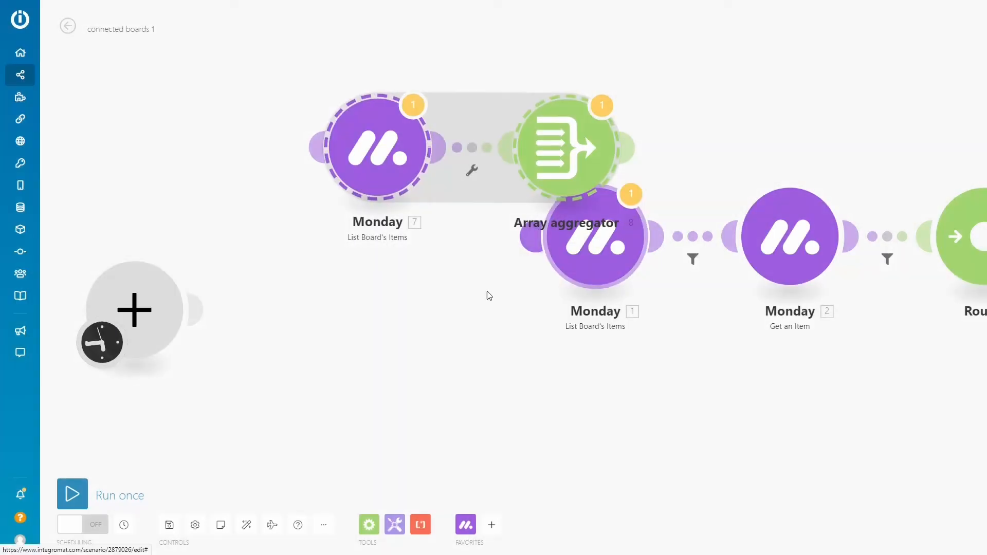
pyautogui.moveTo(314, 149); pyautogui.dragTo(173, 288)
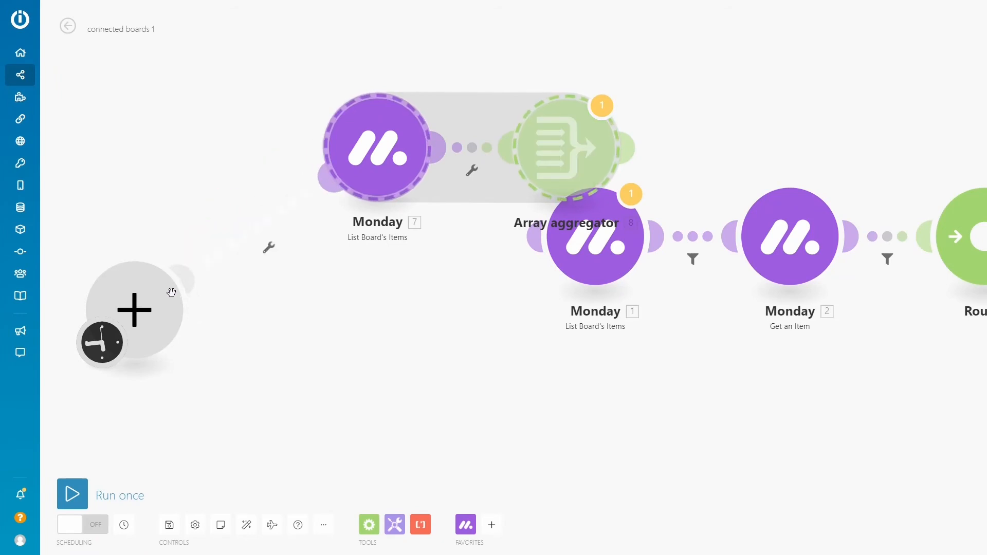
pyautogui.moveTo(626, 147); pyautogui.dragTo(577, 260)
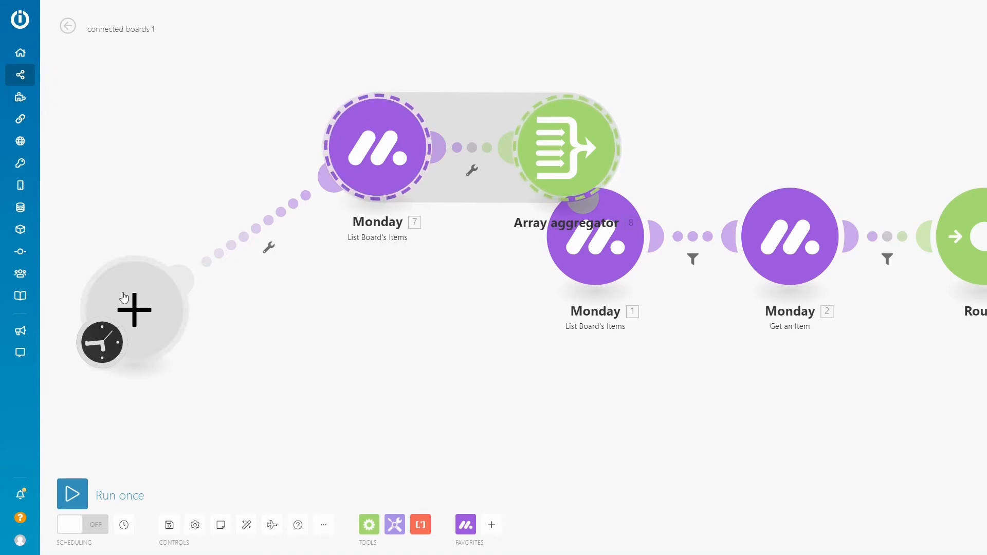
# Delete the empty starting module and auto-align the scenario
pyautogui.rightClick(129, 304)
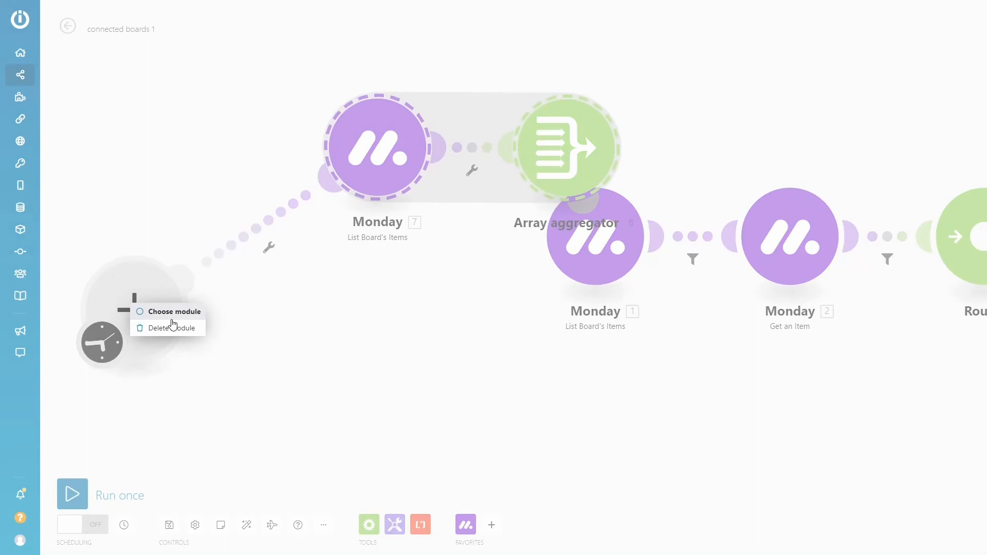
pyautogui.click(171, 329)
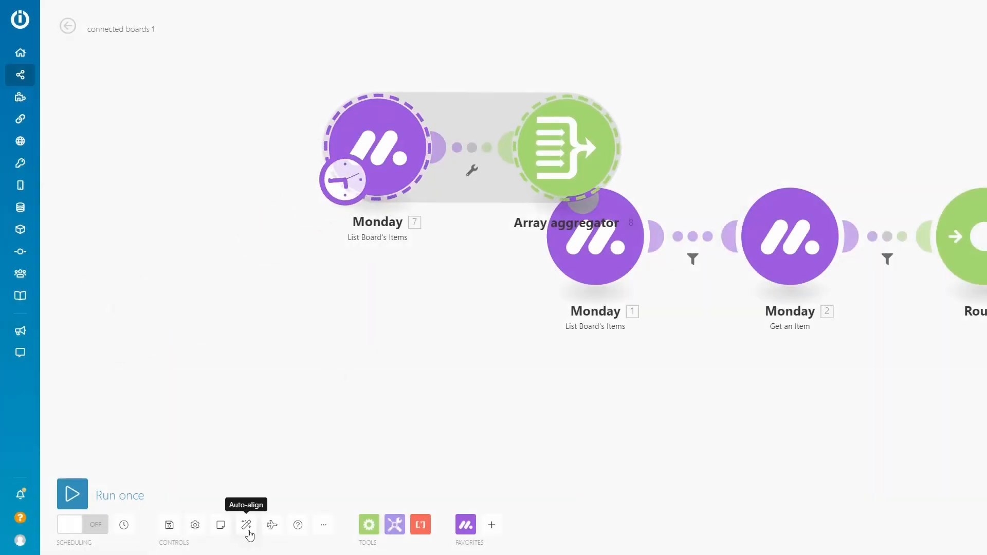
pyautogui.click(246, 524)
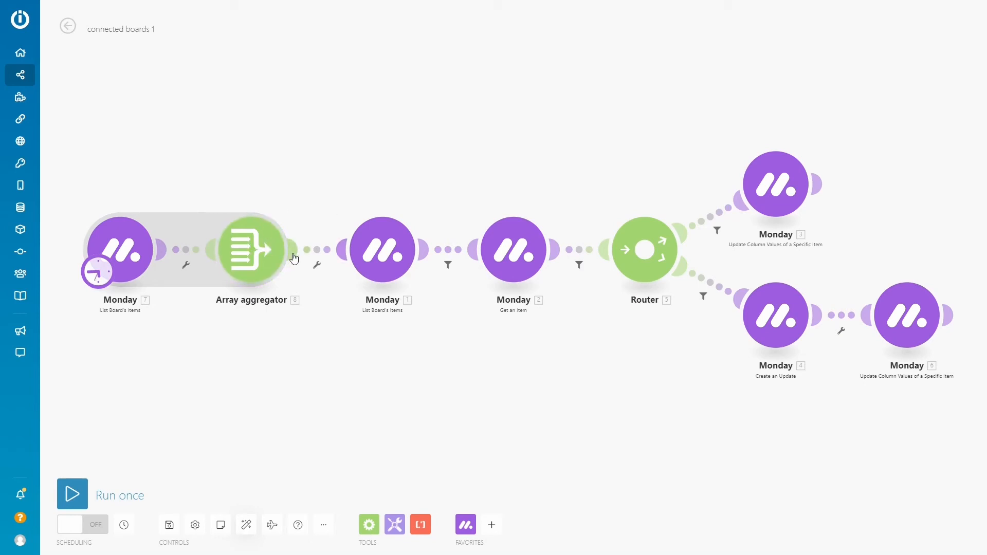
# Remove the mirror column from the output column values of the Mirrors Project List Board's Items module and save it
pyautogui.click(391, 250)
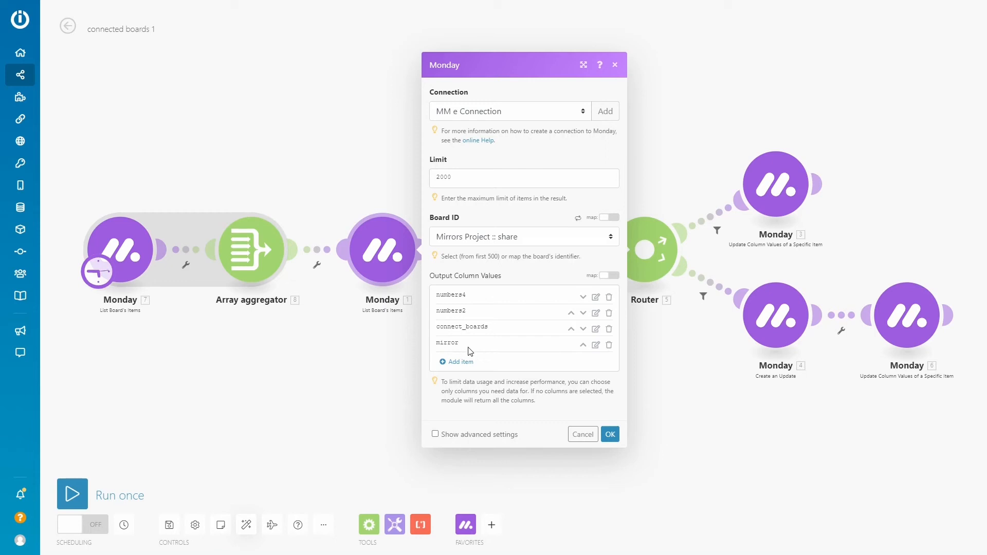
pyautogui.click(609, 345)
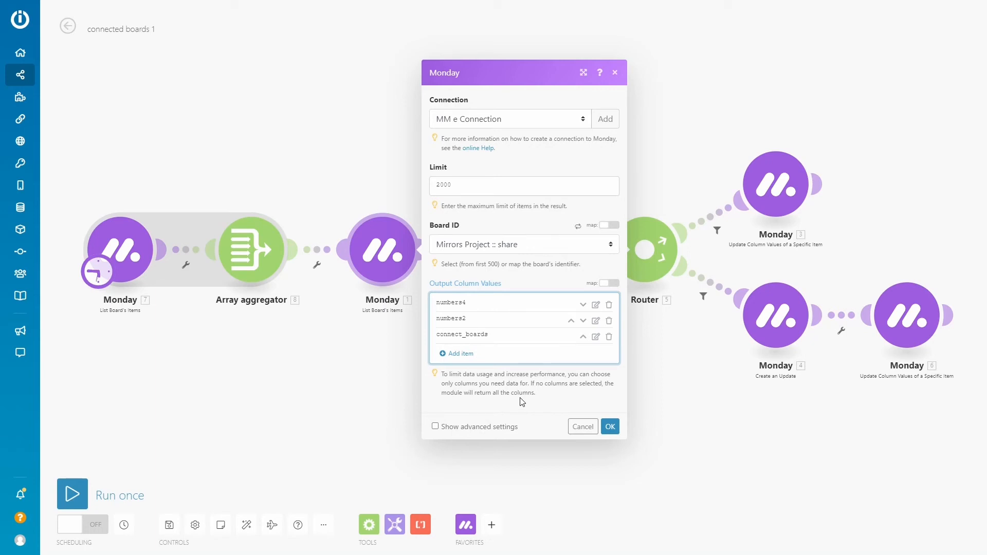
pyautogui.click(610, 427)
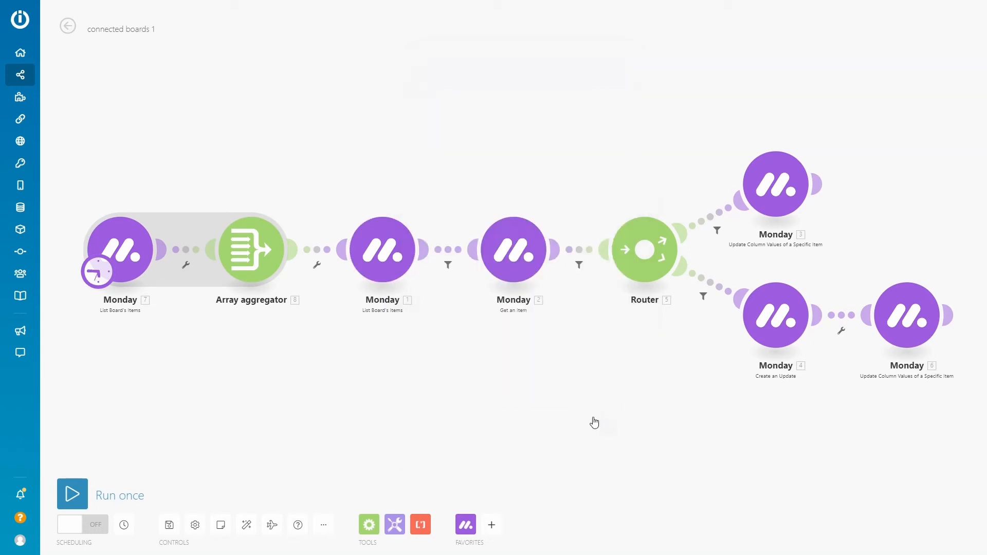
# Review the filter conditions before and after the Get an Item module
pyautogui.click(448, 253)
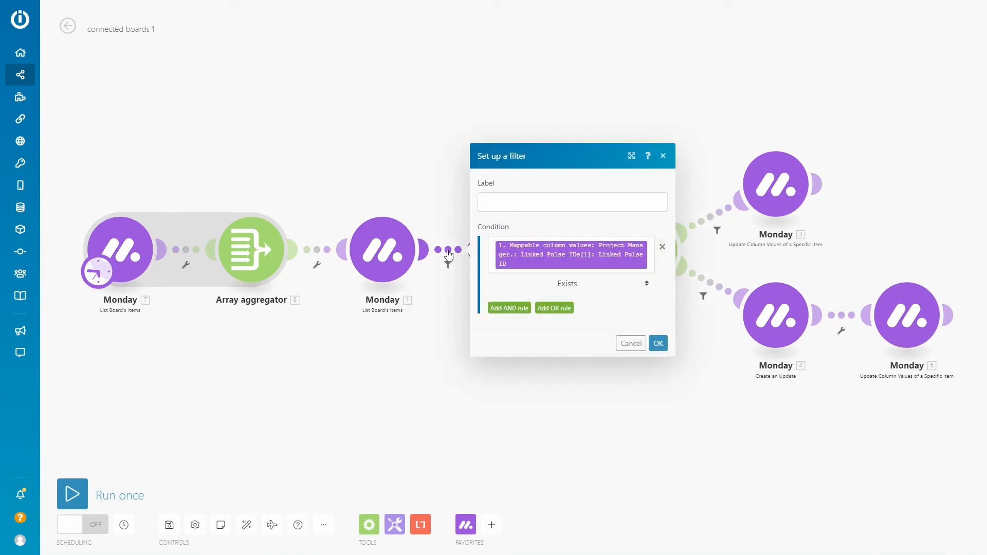
pyautogui.click(631, 343)
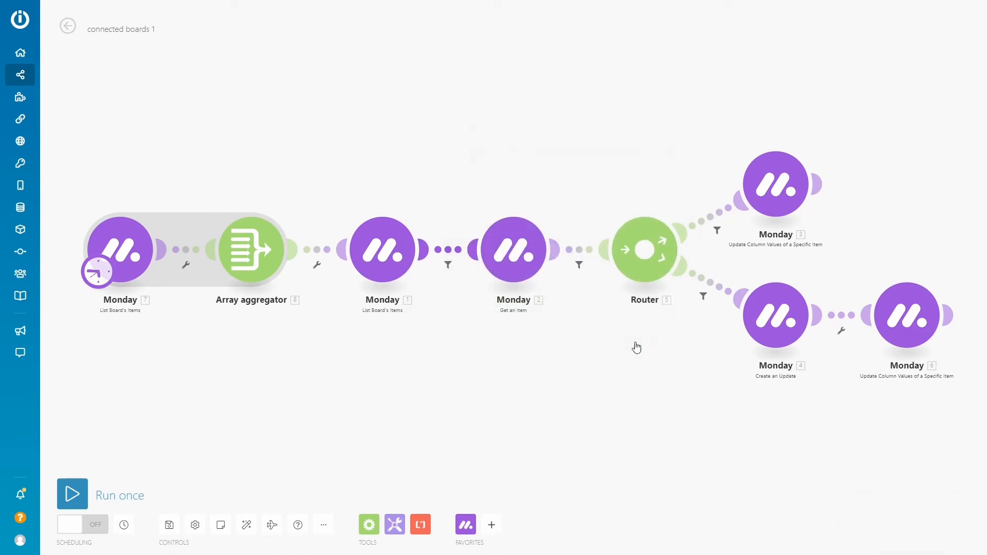
pyautogui.rightClick(517, 233)
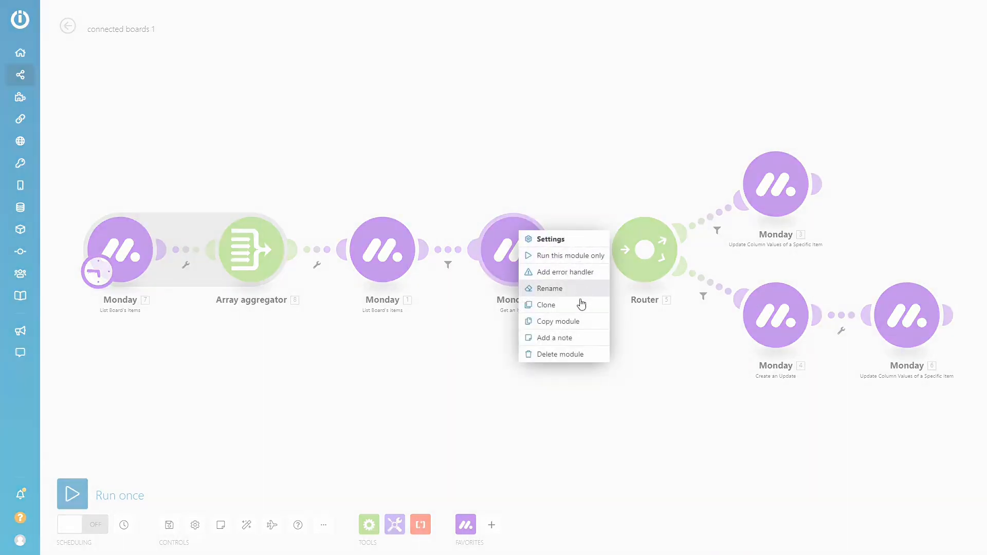
pyautogui.click(652, 368)
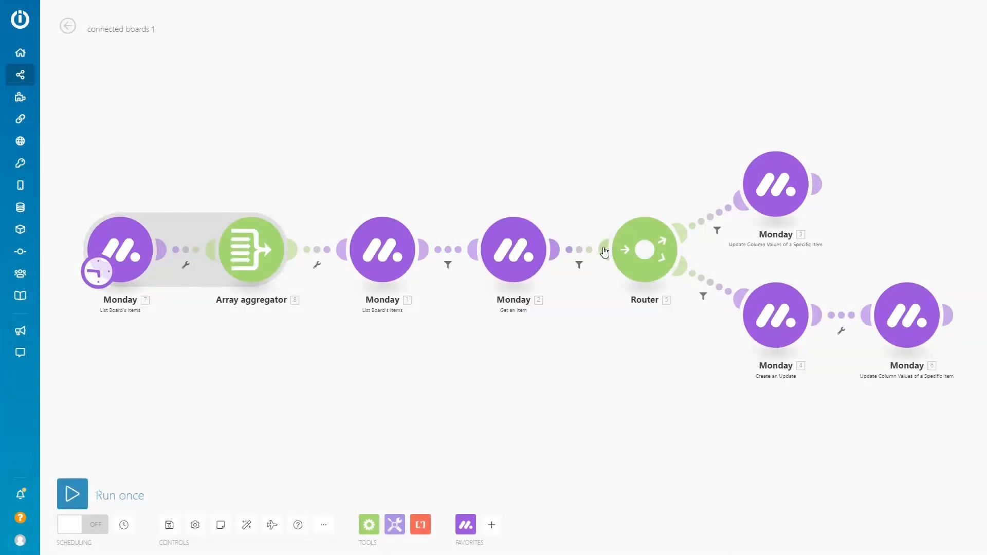
pyautogui.click(576, 252)
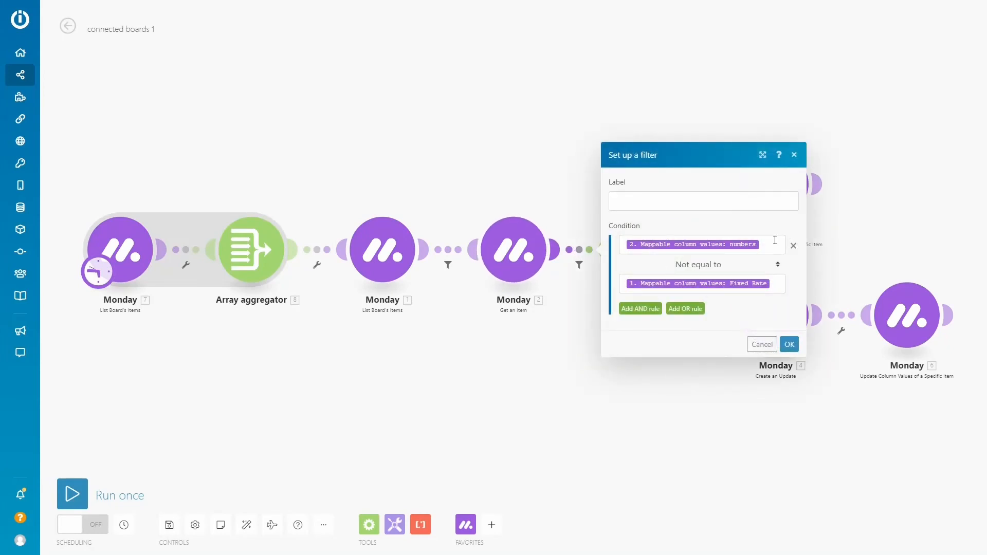
pyautogui.click(448, 265)
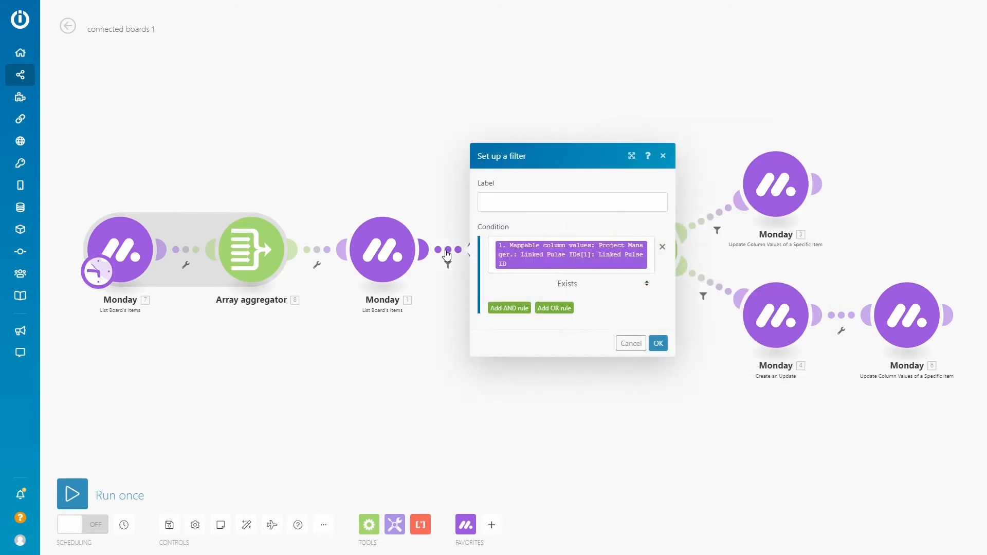
pyautogui.click(631, 343)
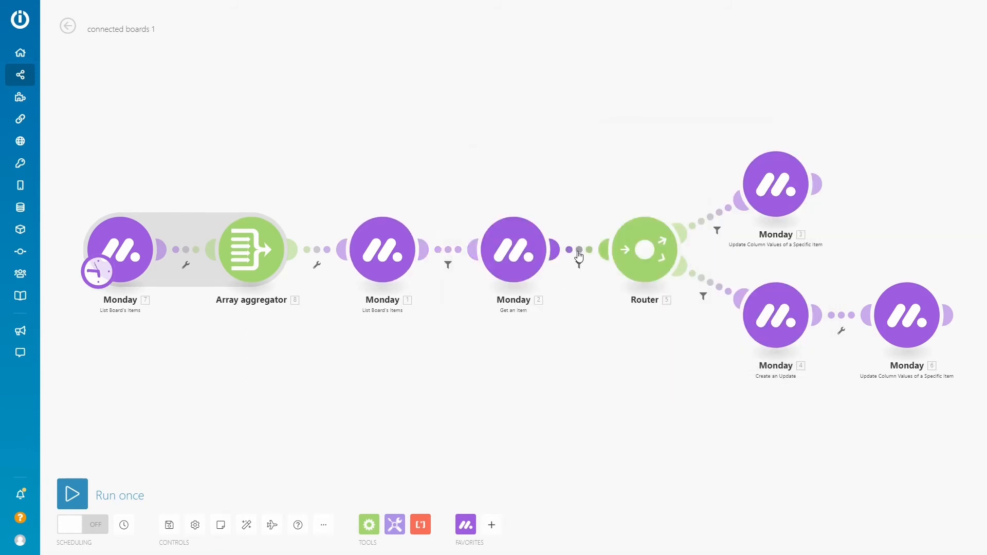
pyautogui.click(579, 255)
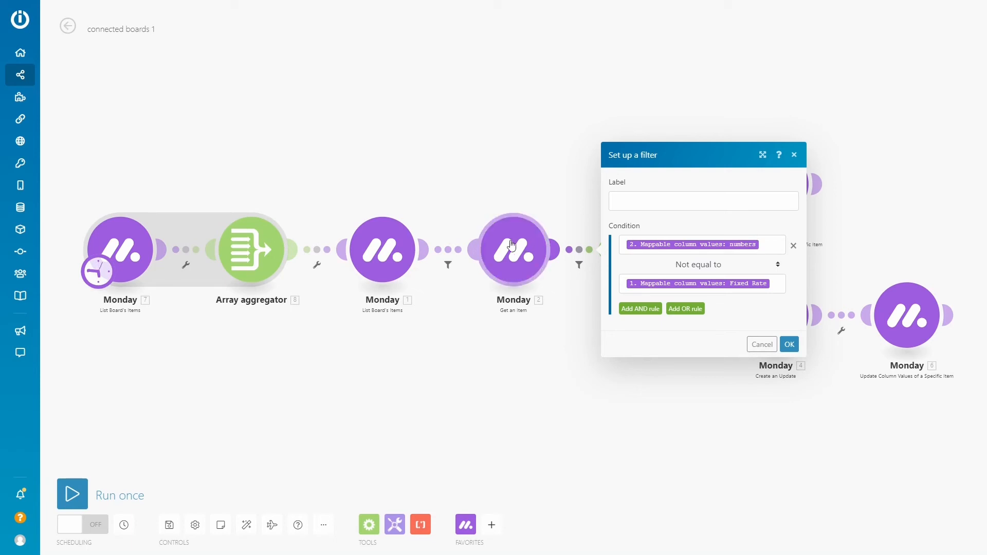
pyautogui.click(751, 345)
# Add a second Router and link it between the Get an Item module and the existing Router
pyautogui.click(369, 524)
pyautogui.click(371, 315)
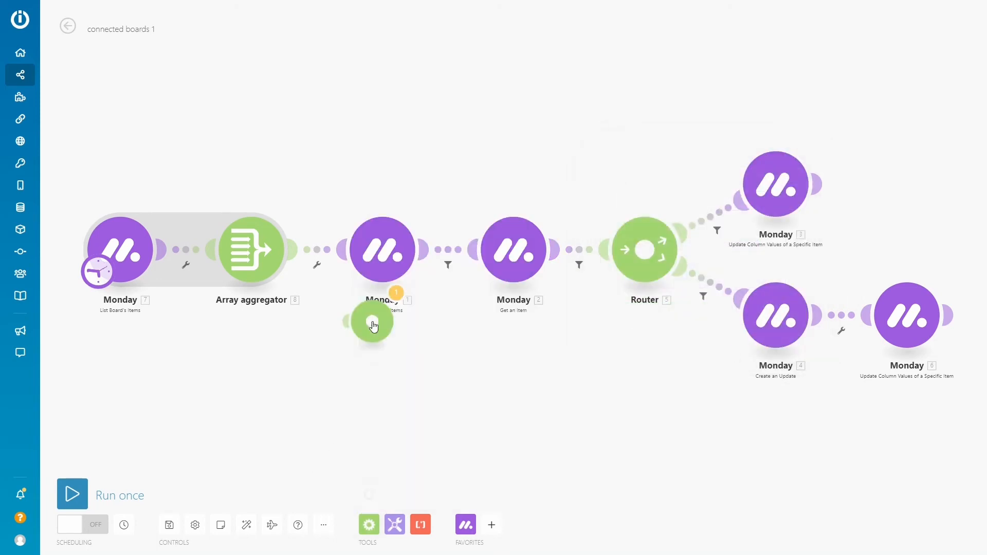
pyautogui.click(445, 385)
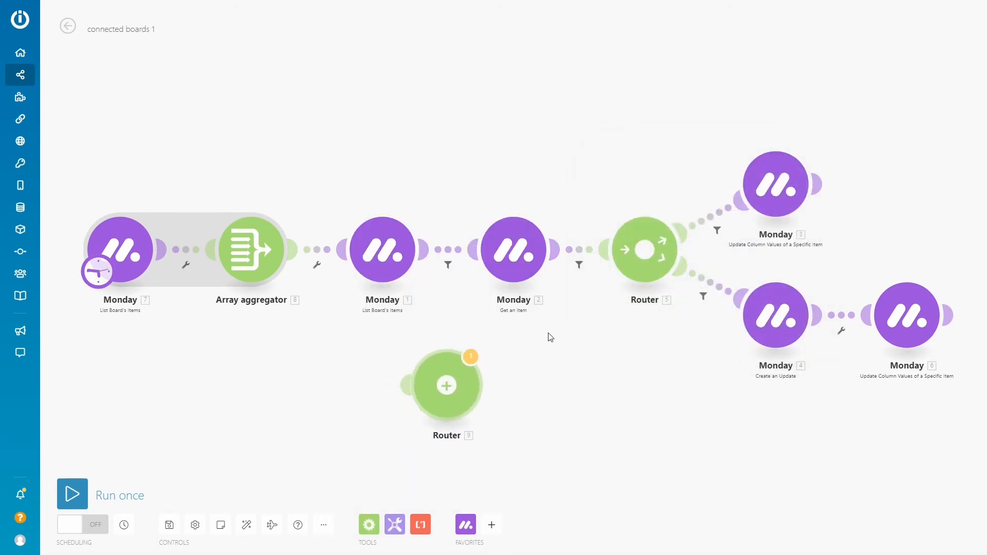
pyautogui.rightClick(607, 252)
pyautogui.click(633, 277)
pyautogui.moveTo(596, 258); pyautogui.dragTo(448, 381)
pyautogui.moveTo(560, 246); pyautogui.dragTo(446, 362)
# Delete the Get an Item module and move the new Router into its place in the row
pyautogui.rightClick(506, 246)
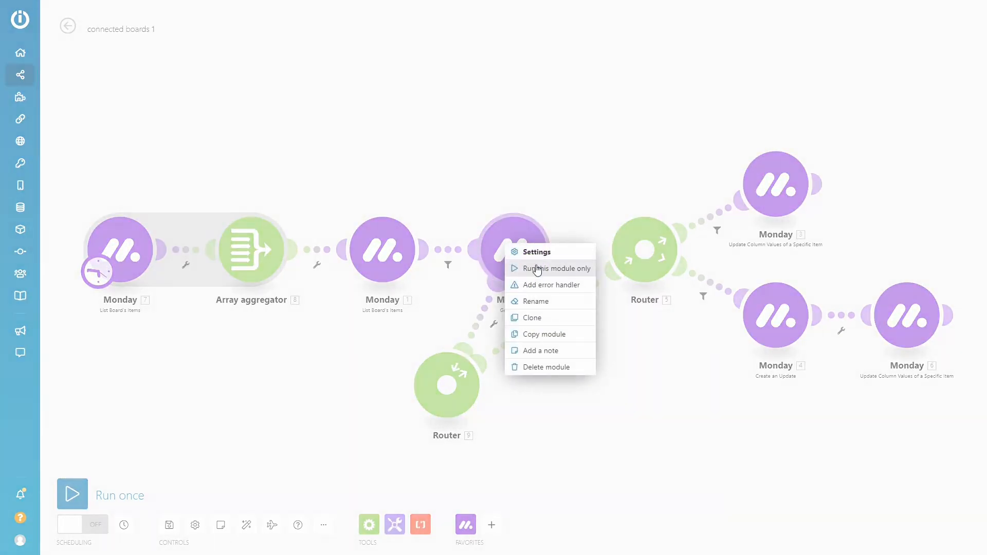
pyautogui.click(547, 367)
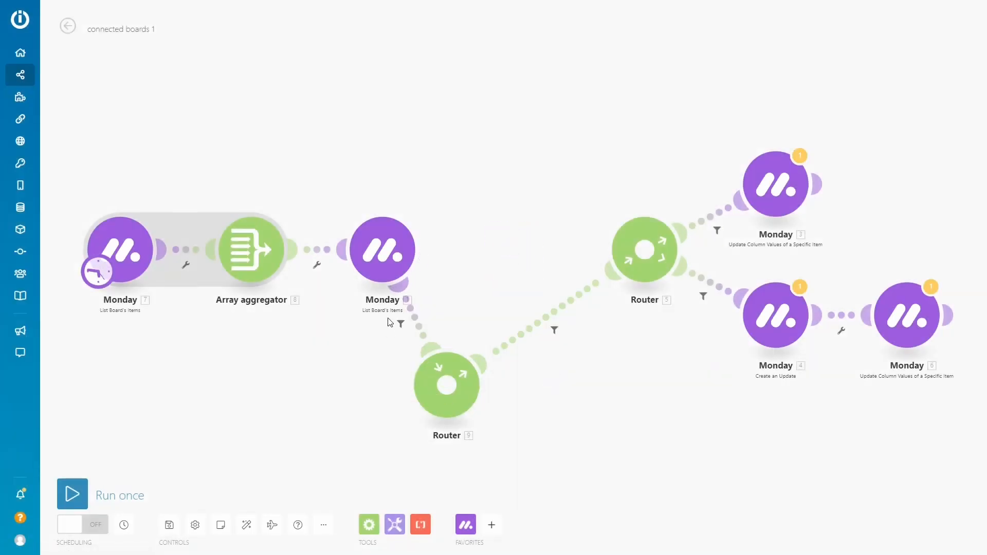
pyautogui.moveTo(445, 401); pyautogui.dragTo(510, 272)
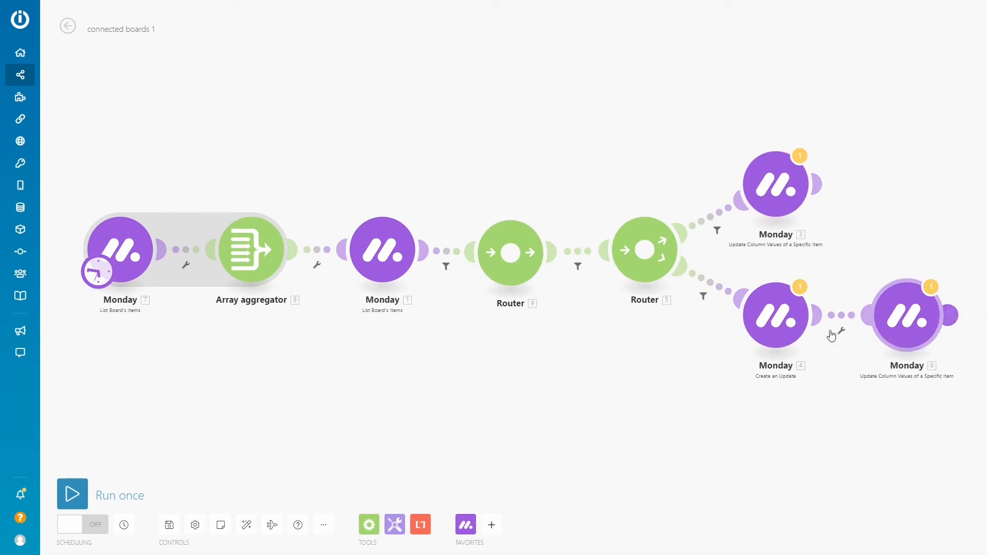
pyautogui.click(579, 253)
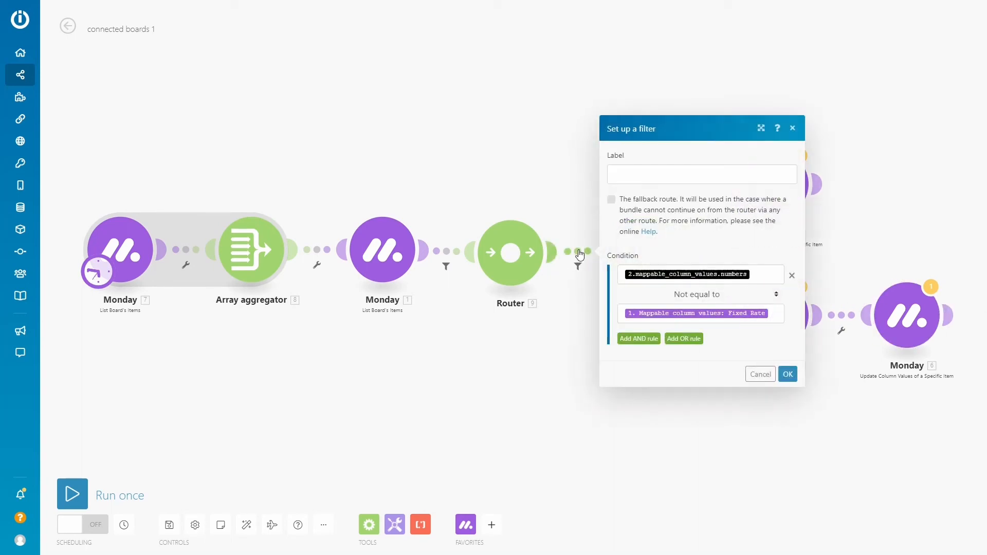
pyautogui.click(756, 277)
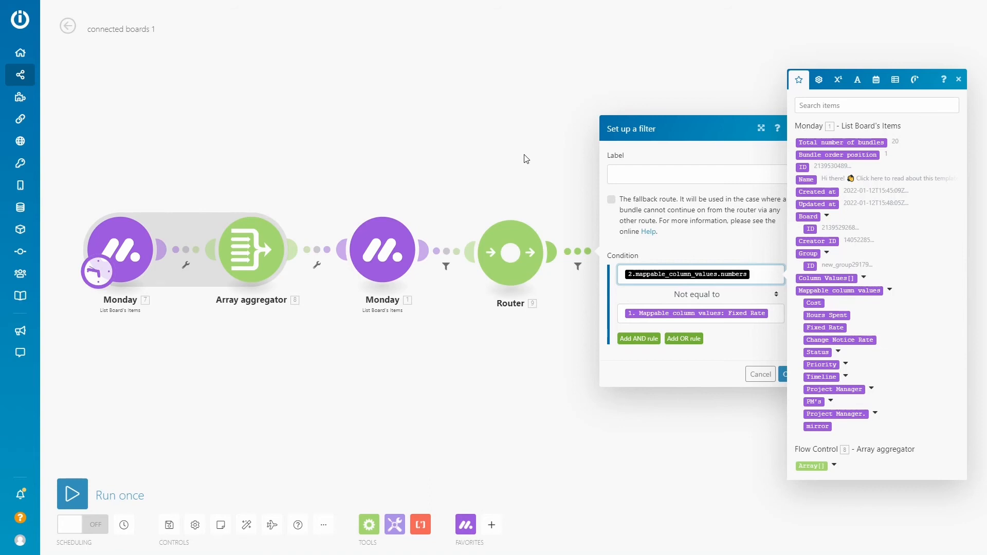
pyautogui.click(431, 106)
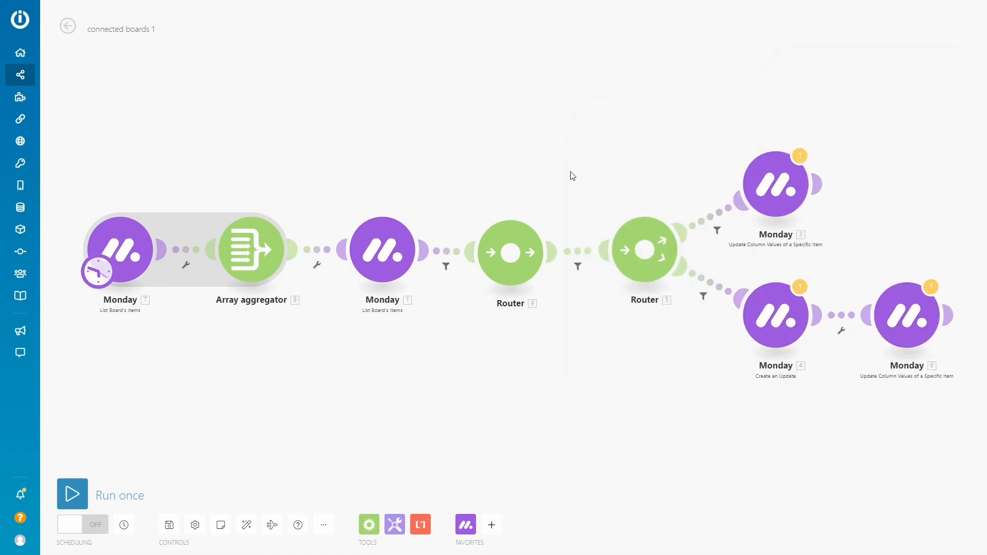
# Replace the stale numbers operand in the filter between the two Routers with the copied get(map()) formula, using the aggregator's Array[] as its source
pyautogui.click(578, 254)
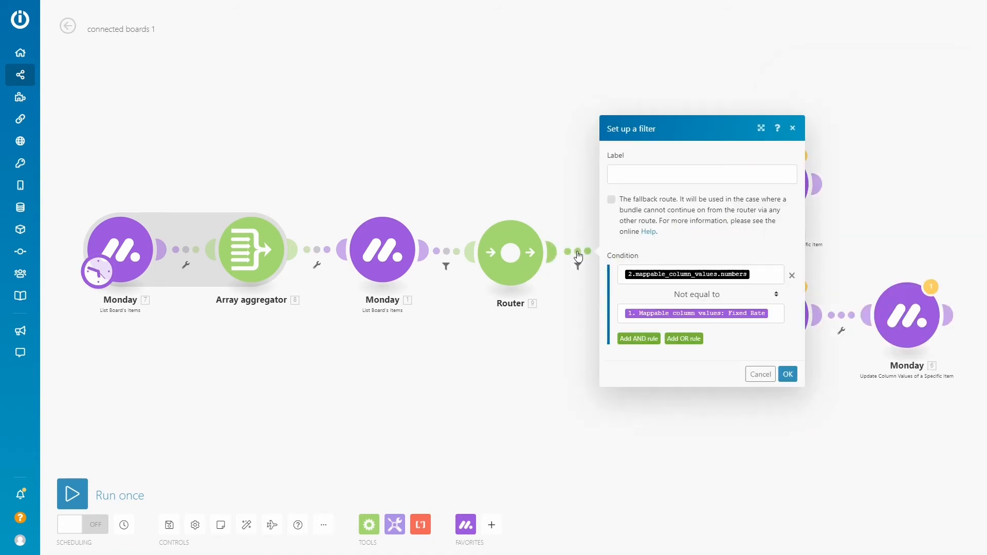
pyautogui.click(764, 268)
pyautogui.press('BackSpace')
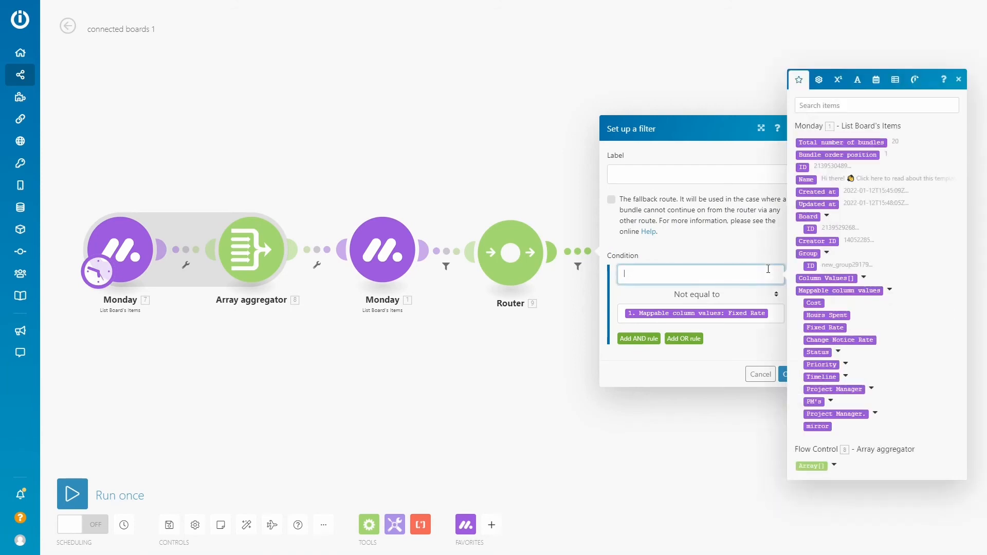
pyautogui.hotkey('ctrl', 'v')
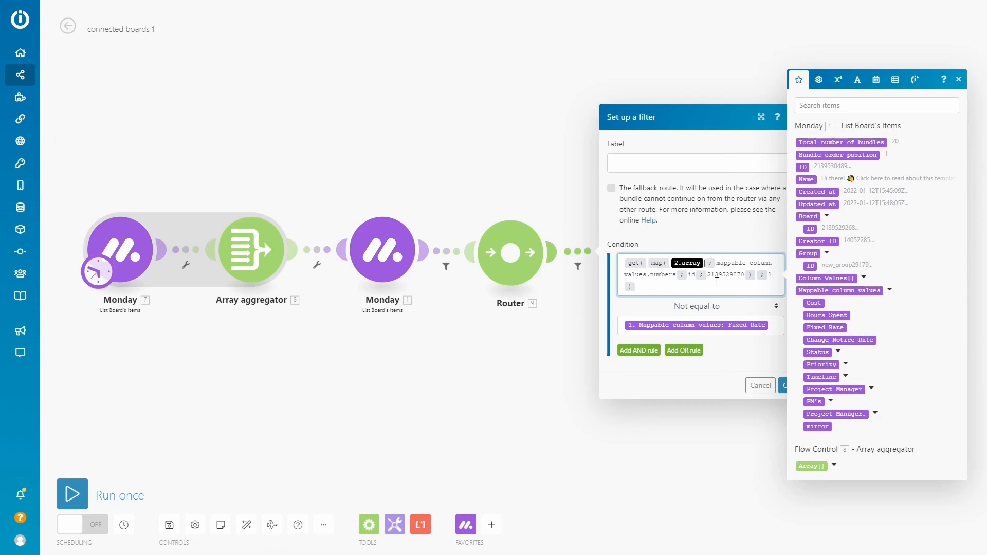
pyautogui.press('Delete')
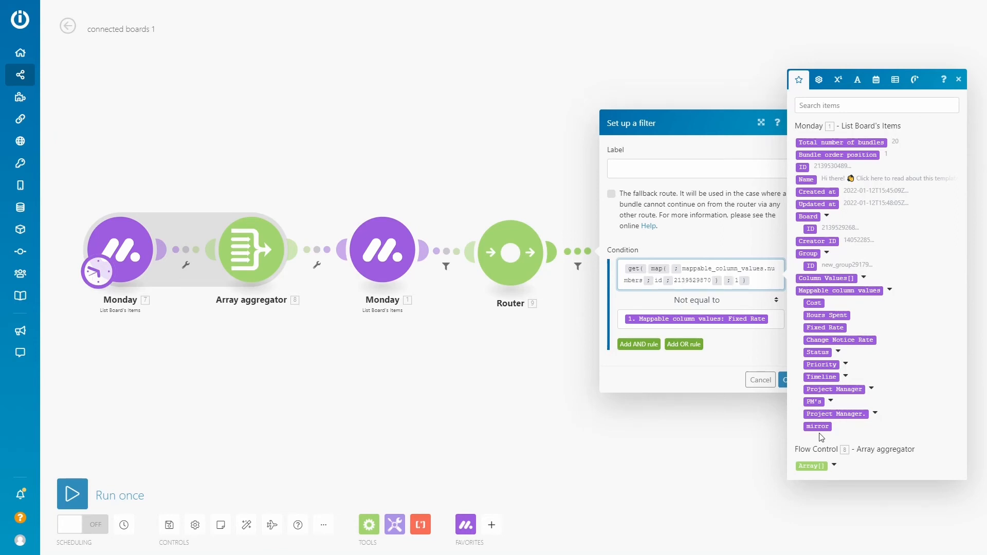
pyautogui.click(811, 466)
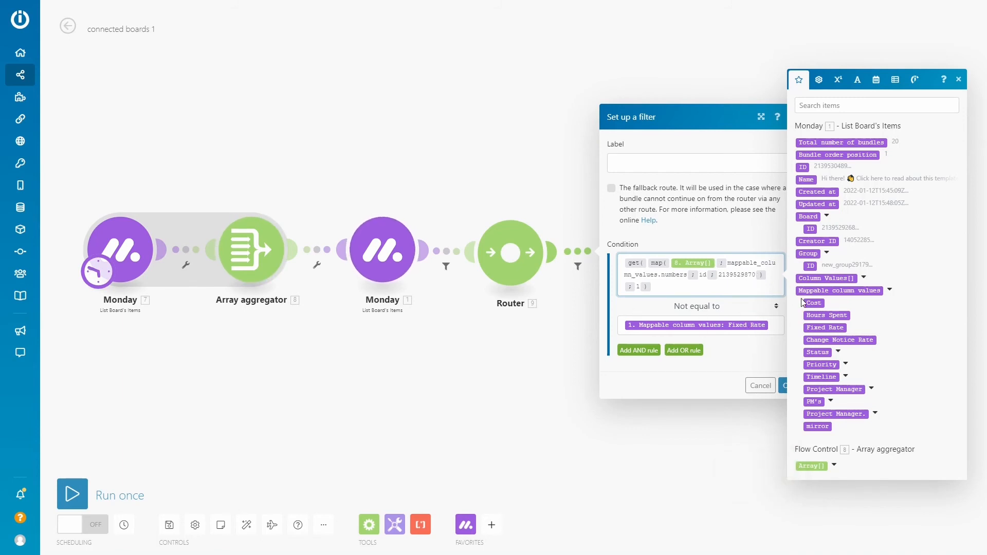
# Replace the formula's hard-coded ID with the Linked Pulse ID of the Project Manager. column and save the filter
pyautogui.press('BackSpace')
pyautogui.press('BackSpace')
pyautogui.press('BackSpace')
pyautogui.press('BackSpace')
pyautogui.press('BackSpace')
pyautogui.press('BackSpace')
pyautogui.press('BackSpace')
pyautogui.press('BackSpace')
pyautogui.press('BackSpace')
pyautogui.press('BackSpace')
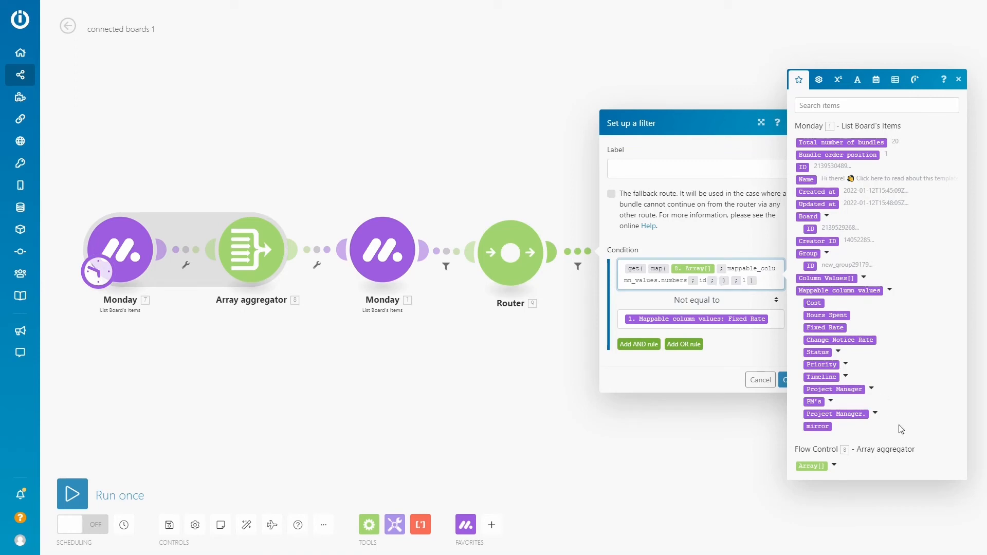
pyautogui.click(874, 413)
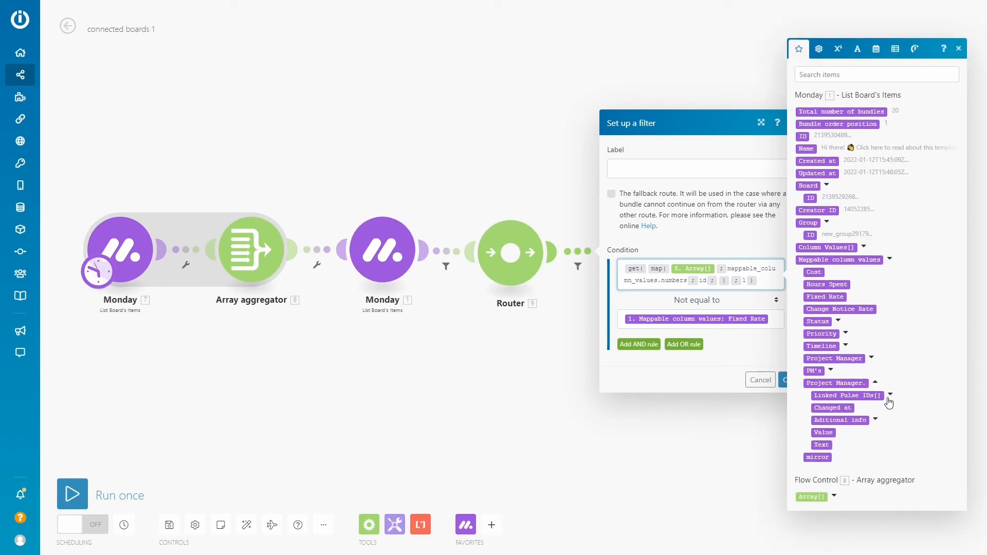
pyautogui.click(890, 395)
pyautogui.click(855, 401)
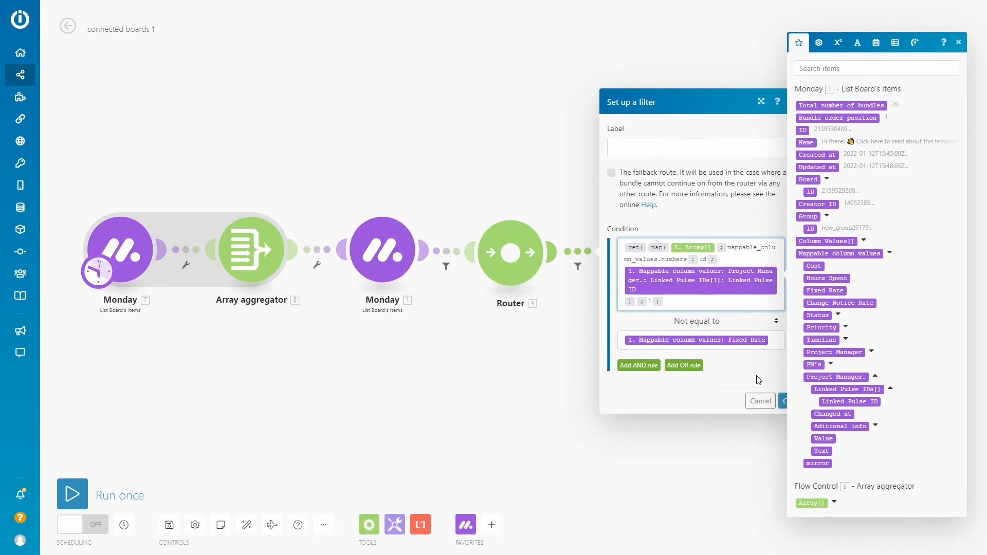
pyautogui.click(783, 405)
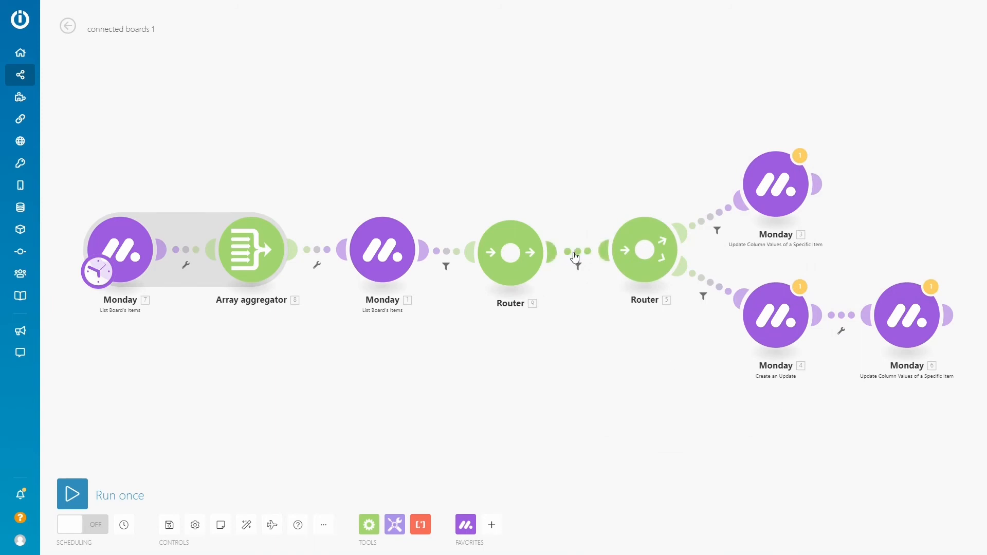
pyautogui.click(575, 256)
pyautogui.click(787, 402)
# Review the filter conditions on both branches after the second Router without changing them
pyautogui.click(716, 230)
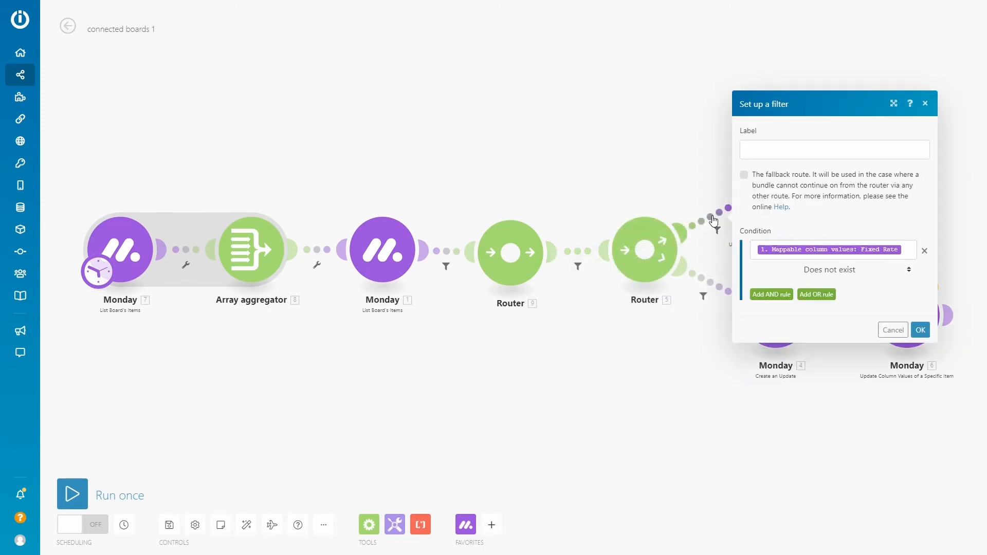
pyautogui.click(894, 331)
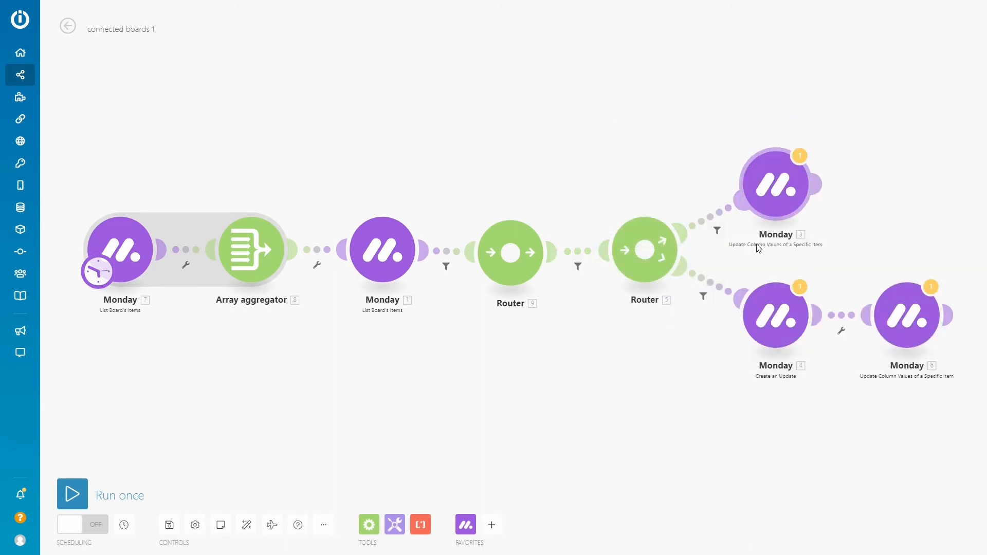
pyautogui.click(712, 289)
pyautogui.click(892, 263)
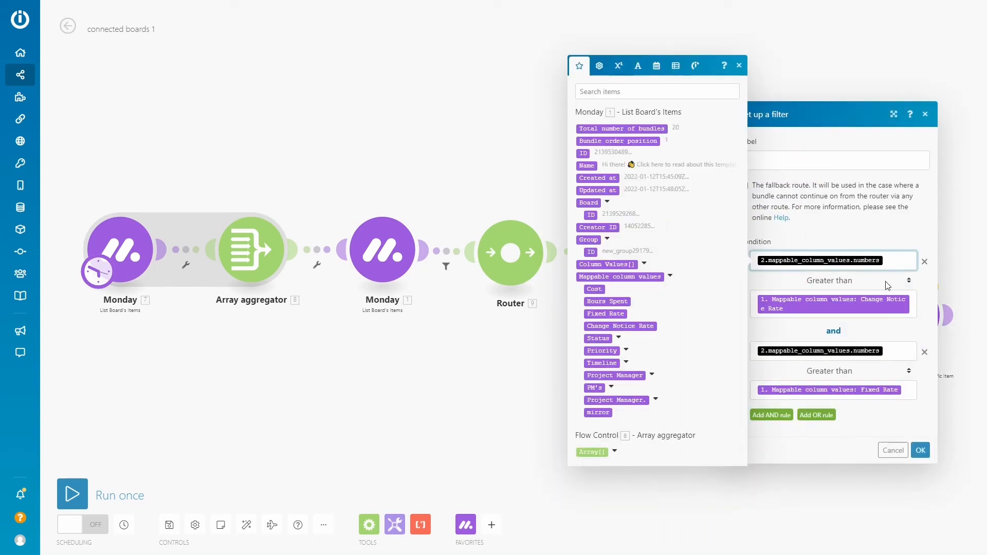
pyautogui.click(894, 450)
# Copy the complete get(map()) formula from the filter between the two Routers and leave that filter unchanged
pyautogui.click(577, 263)
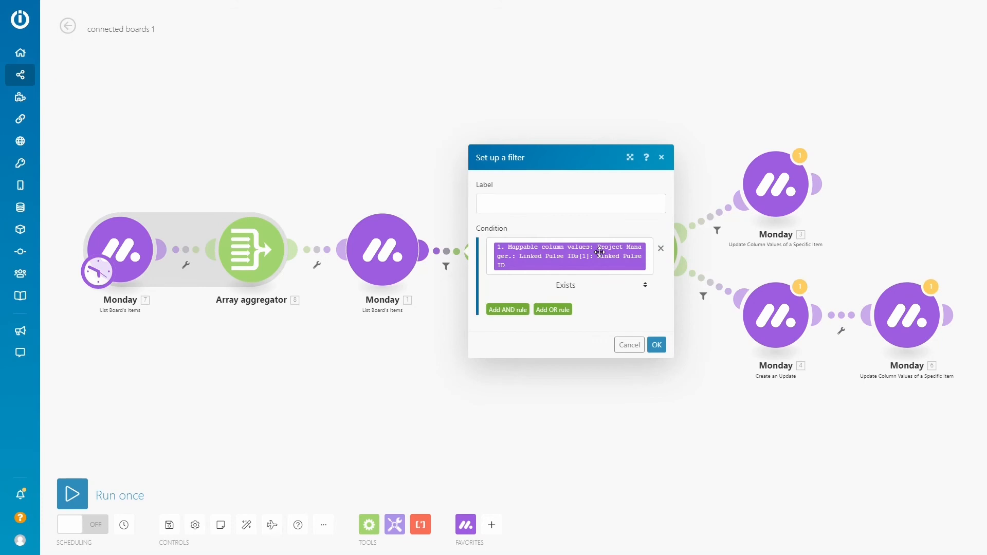
pyautogui.click(629, 345)
pyautogui.click(578, 266)
pyautogui.click(712, 303)
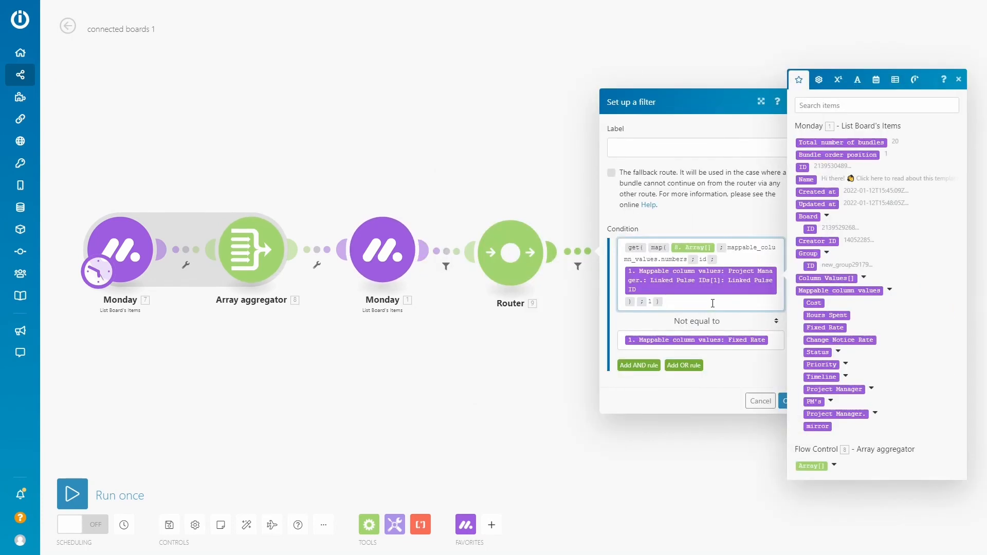
pyautogui.hotkey('ctrl', 'a')
pyautogui.click(760, 401)
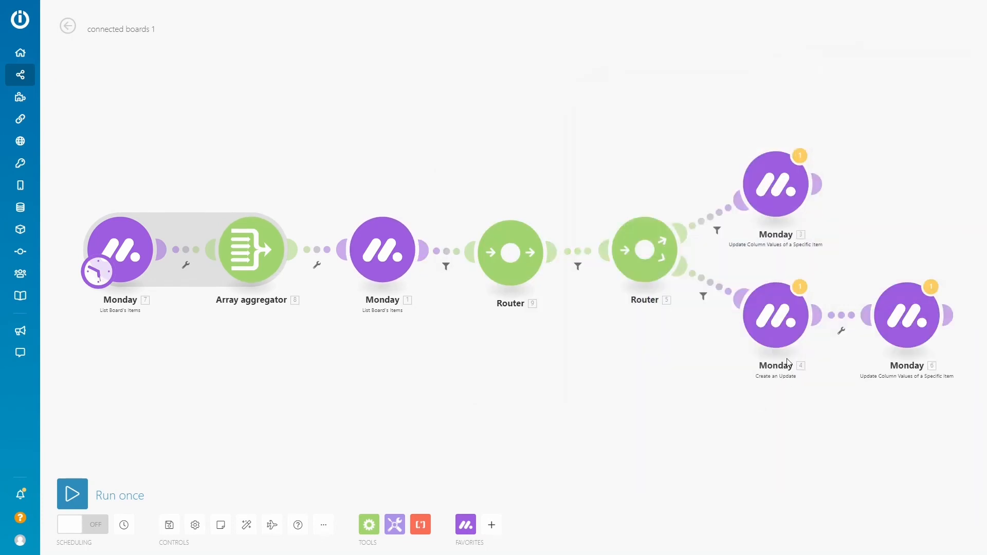
# Replace both stale numbers operands in the filter leading to Create an Update with the copied get(map()) formula and save it
pyautogui.click(681, 270)
pyautogui.click(894, 258)
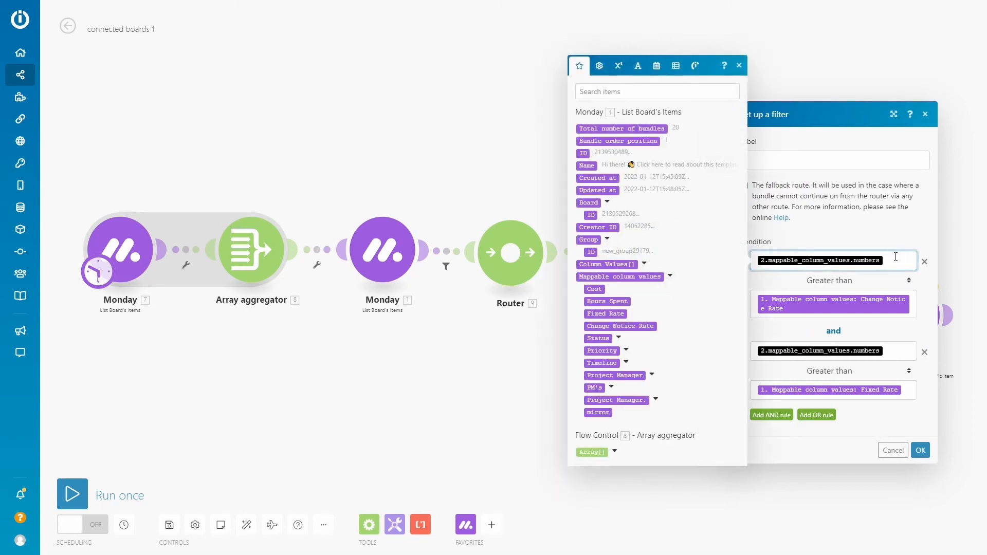
pyautogui.hotkey('ctrl', 'a')
pyautogui.write('get(map(8. Array[]; mappable_column_values.numbers; id; 1. Mappable column values: Project Manager.: Linked Pulse IDs[1]: Linked Pulse ID); 1)')
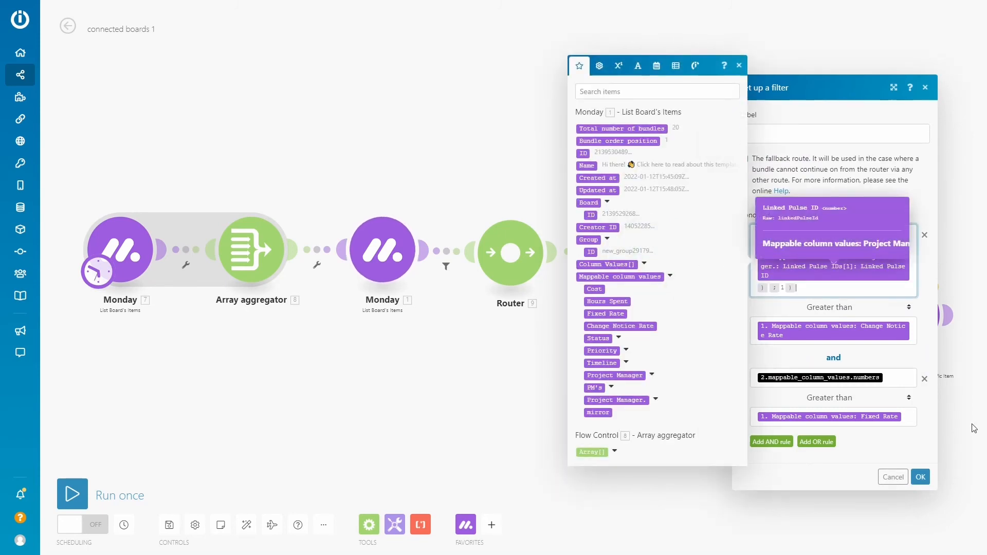
pyautogui.press('BackSpace')
pyautogui.write('get(map(8. Array[]; mappable_column_values.numbers; id; 1. Mappable column values: Project Manager.: Linked Pulse IDs[1]: Linked Pulse ID); 1)')
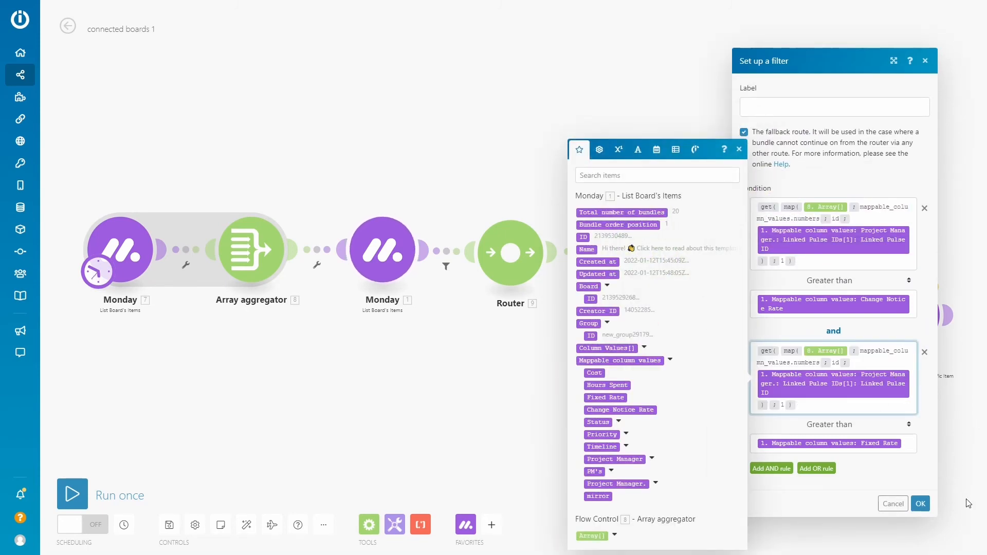
pyautogui.click(920, 505)
# Set the Fixed Rate value to the copied get(map()) formula in the Update Column Values module on the other Router branch
pyautogui.click(839, 327)
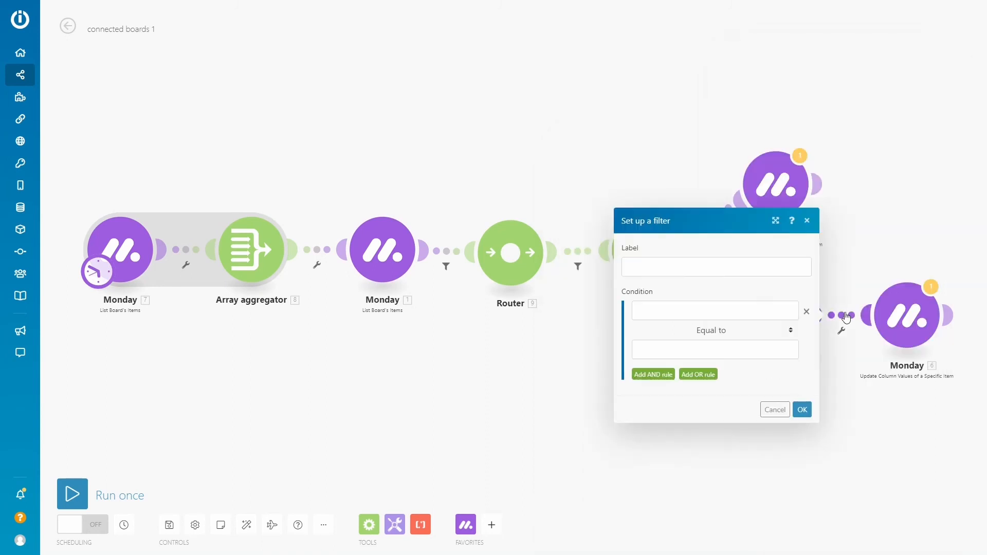
pyautogui.click(775, 410)
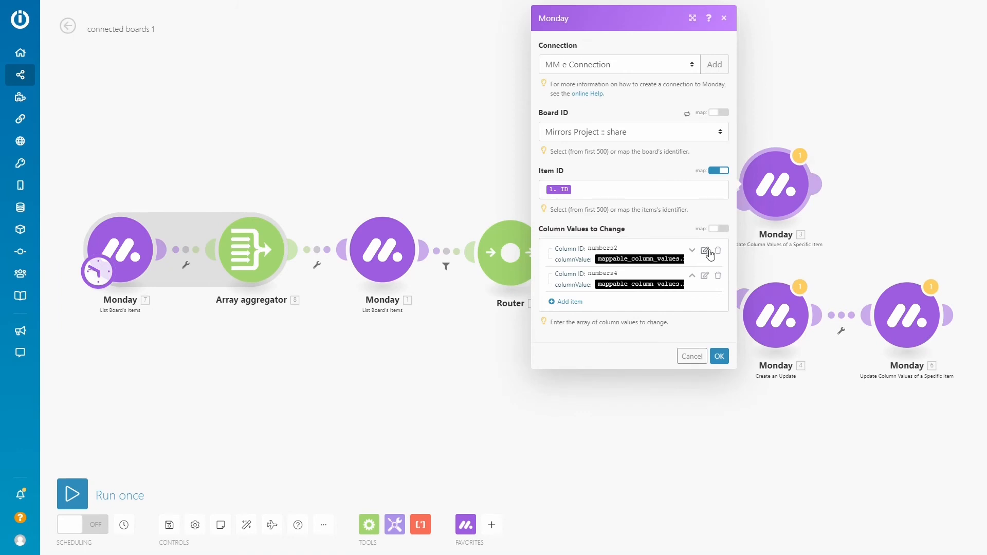
pyautogui.click(705, 252)
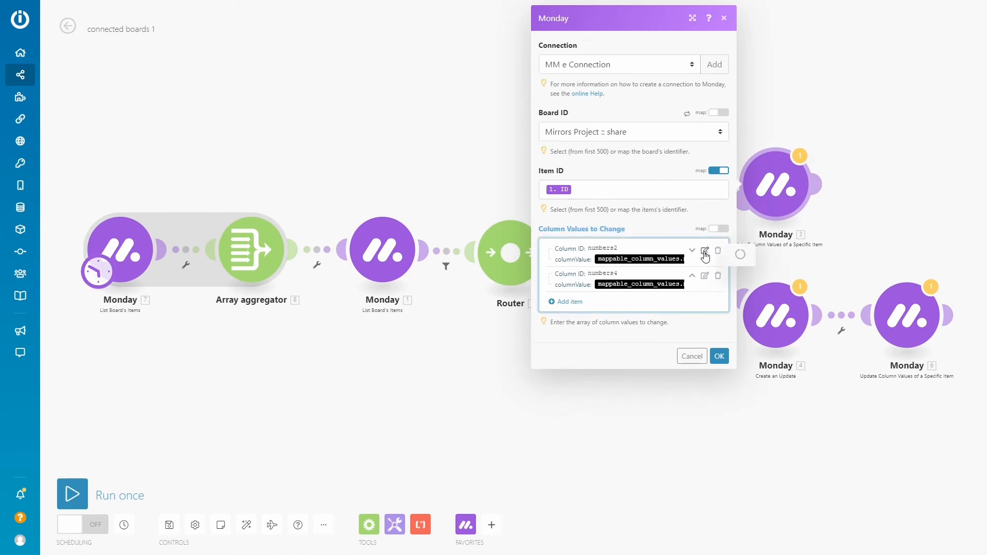
pyautogui.click(869, 275)
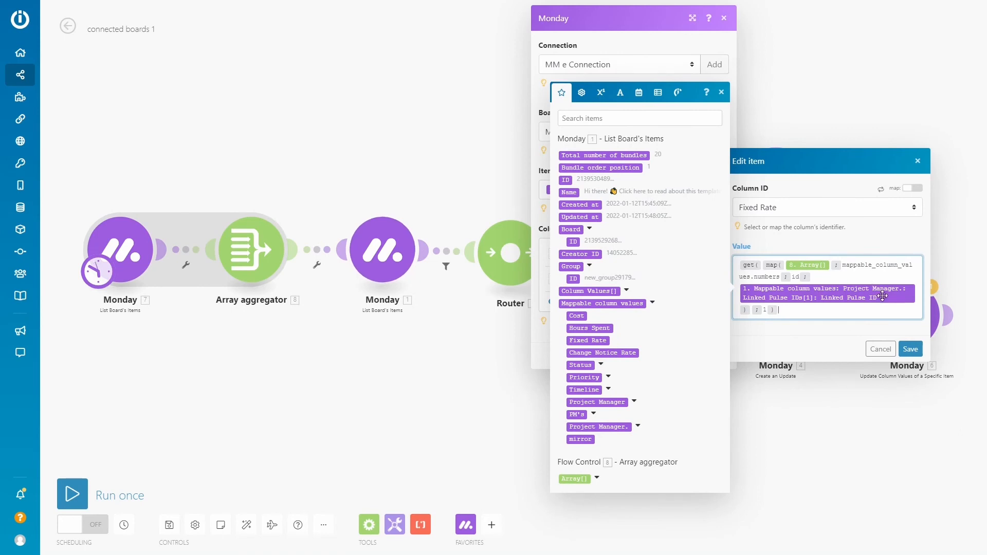
pyautogui.click(910, 349)
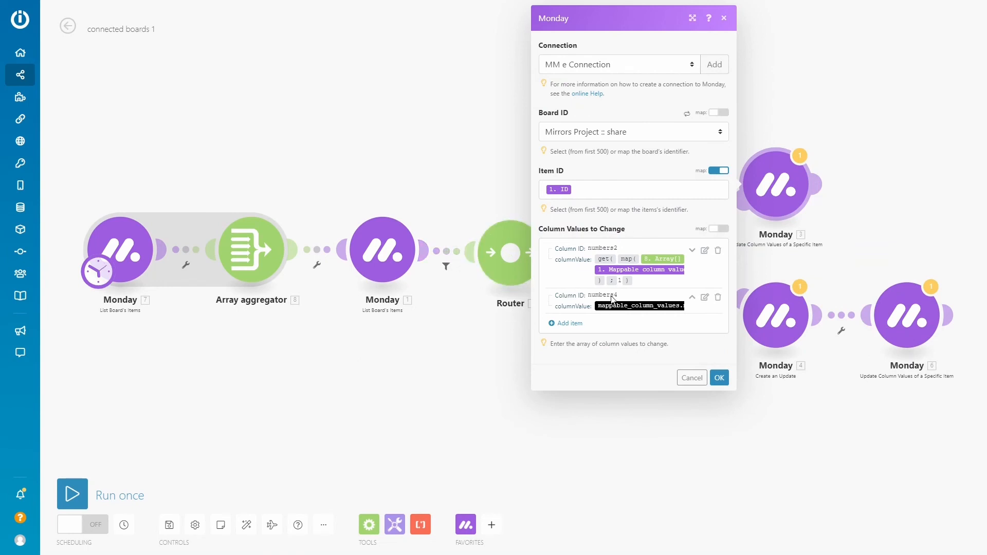
# Set the same module's Change Notice Rate value to the copied get(map()) formula and save the module
pyautogui.click(705, 298)
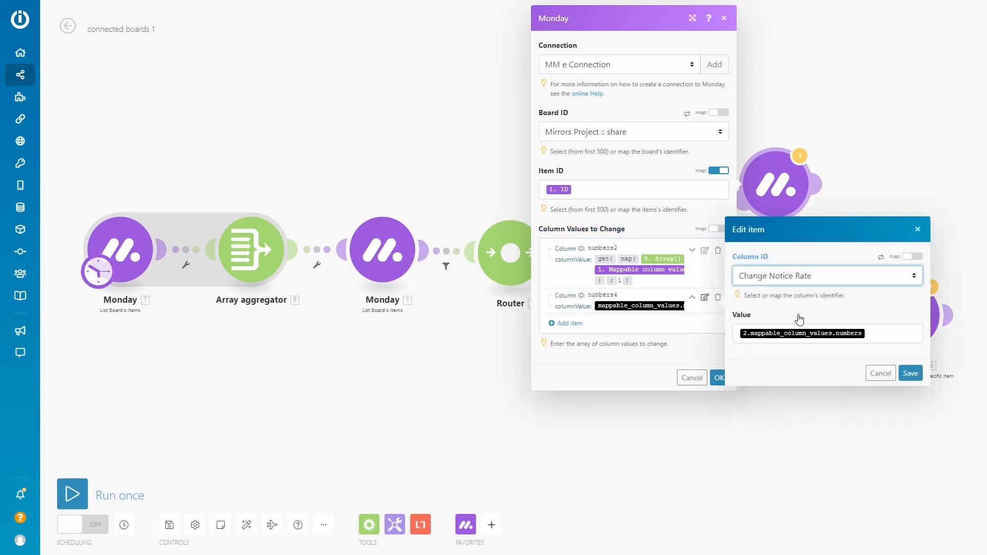
pyautogui.click(879, 333)
pyautogui.press('BackSpace')
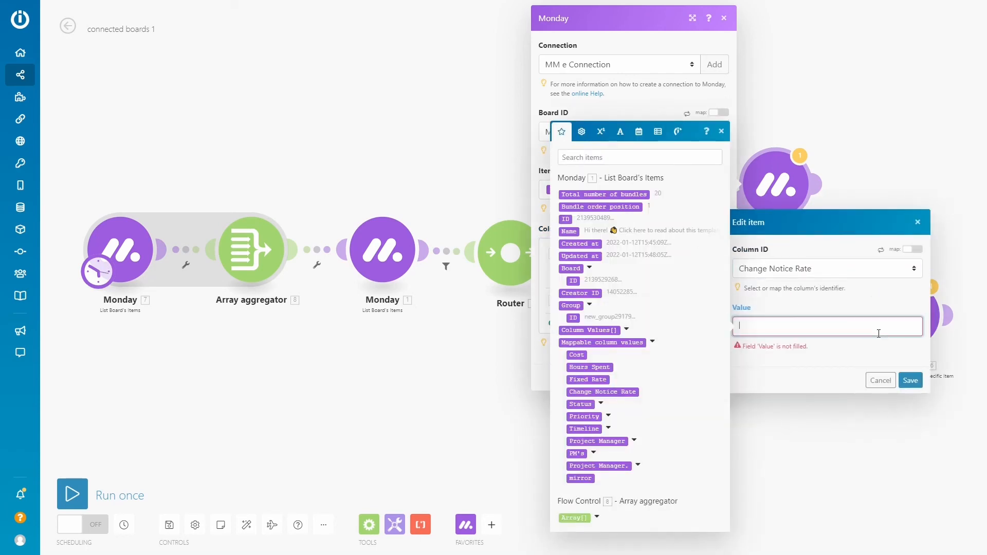
pyautogui.write('get(map(8. Array[]; mappable_column_values.numbers; id; 1. Mappable column values: Project Manager.: Linked Pulse IDs[1]: Linked Pulse ID); 1)')
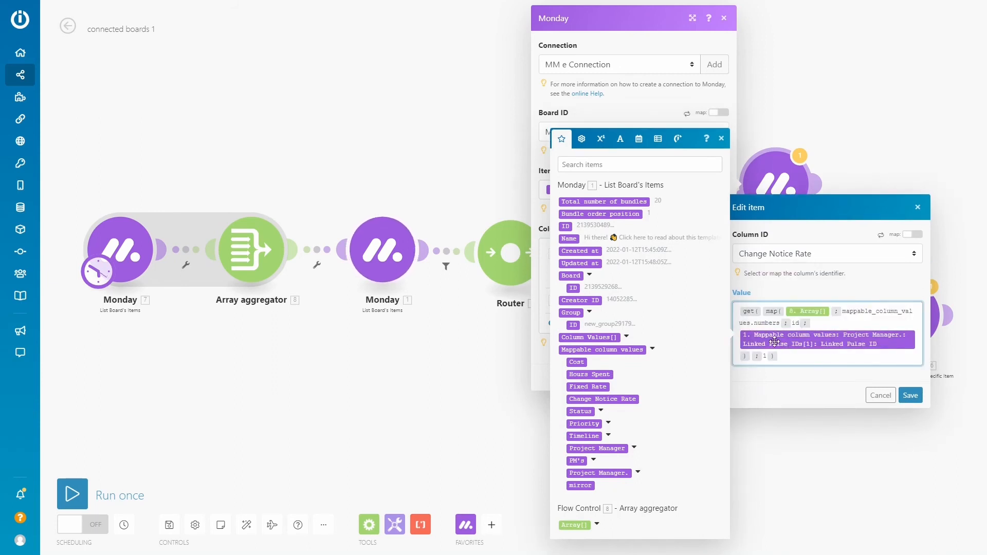
pyautogui.click(909, 395)
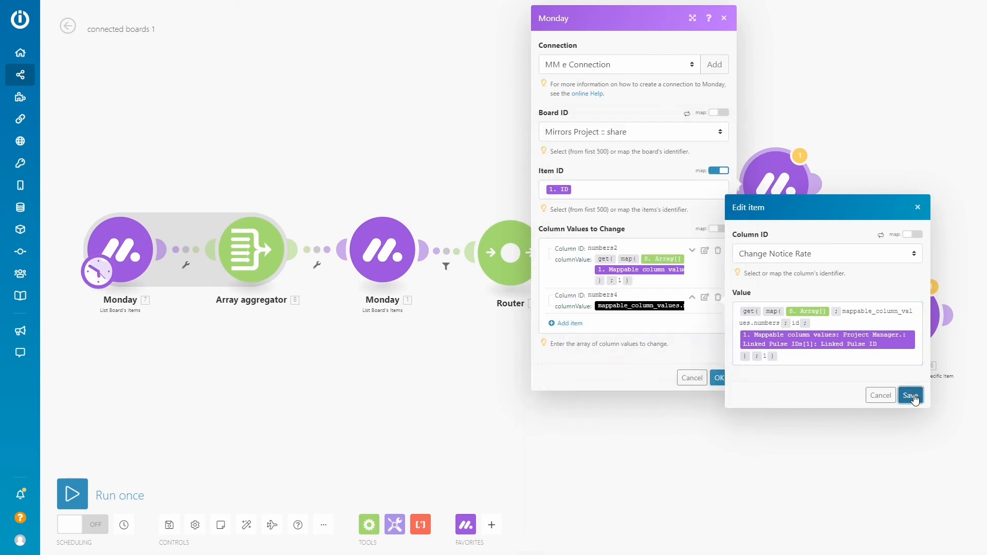
pyautogui.click(719, 399)
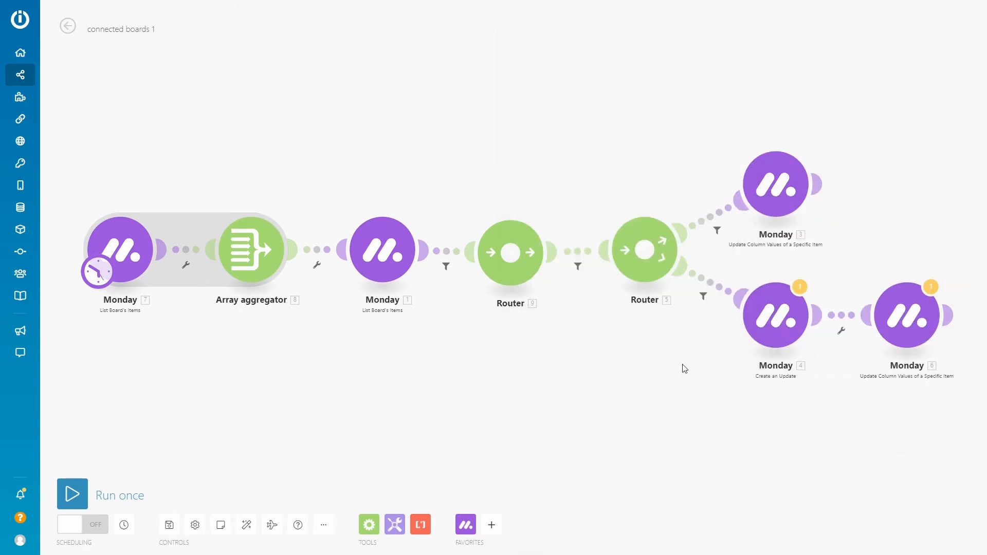
pyautogui.click(397, 527)
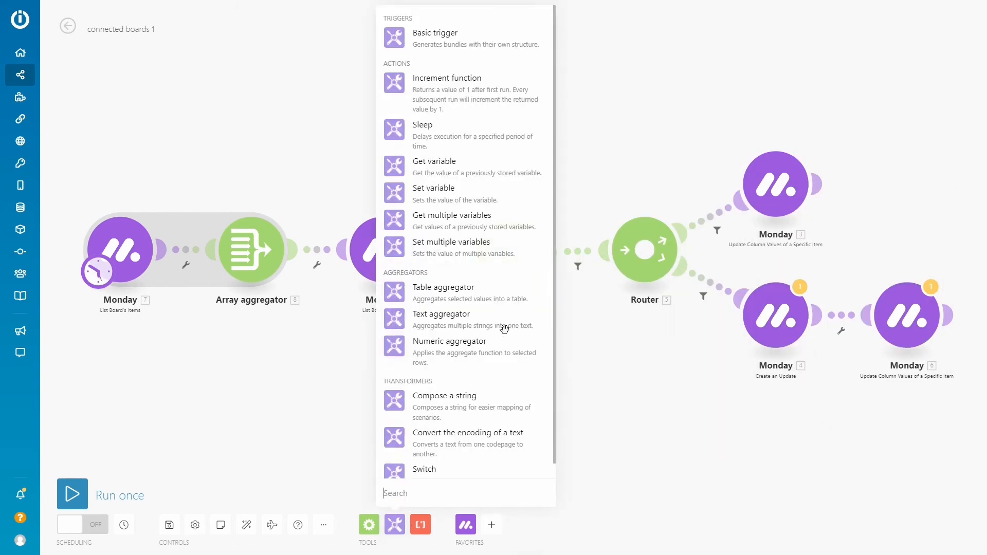
pyautogui.click(597, 373)
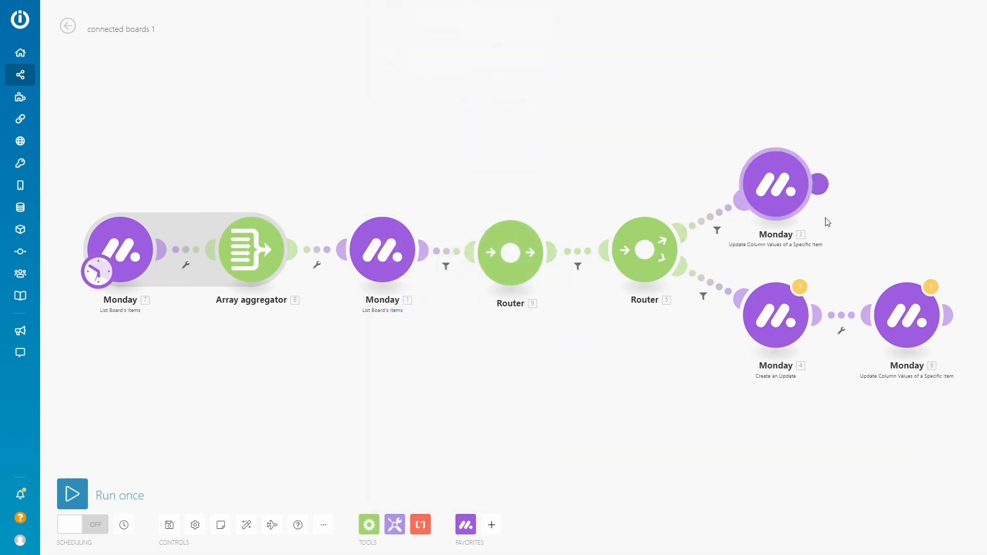
# Replace the stale numbers mapping in the Create an Update module's Body with the copied get(map()) formula and save the module
pyautogui.click(781, 319)
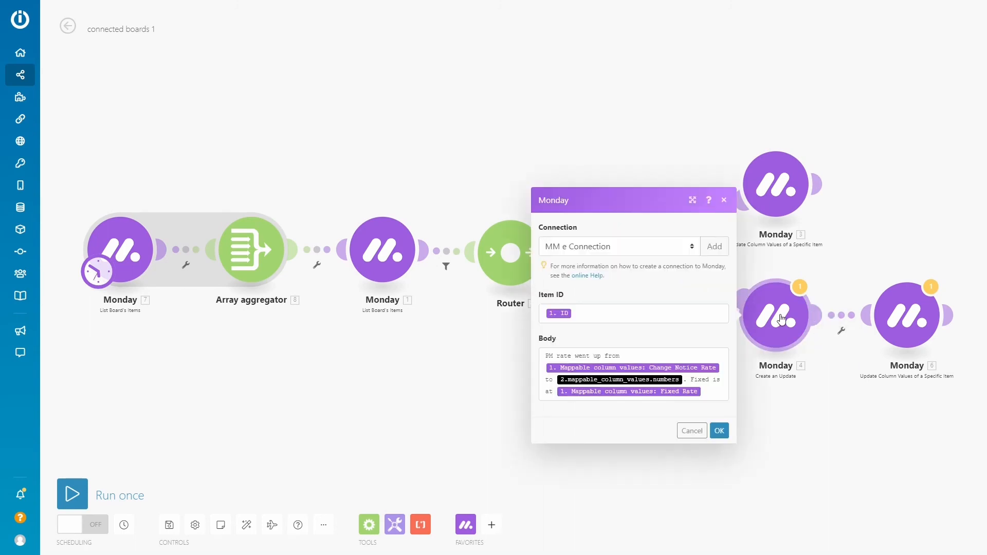
pyautogui.click(698, 384)
pyautogui.press('BackSpace')
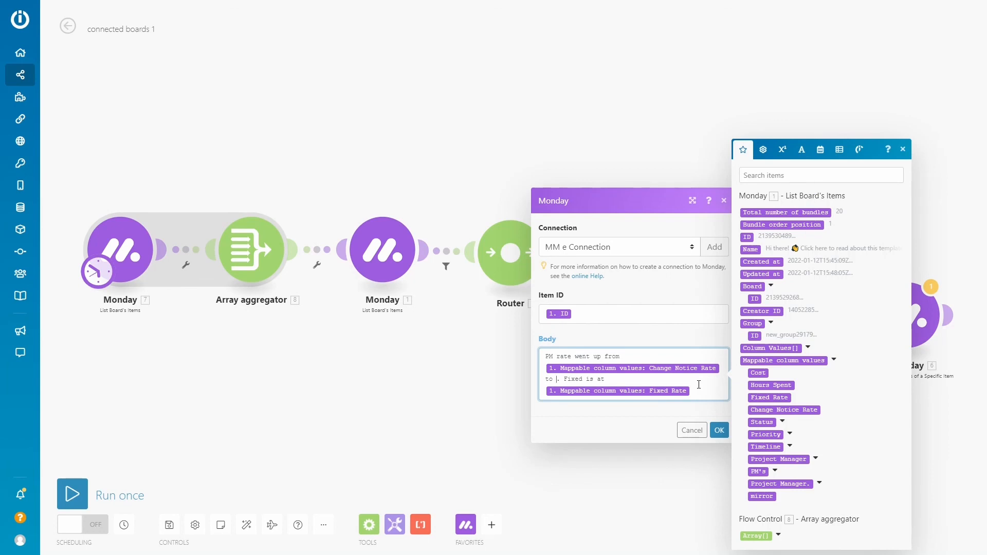
pyautogui.click(778, 459)
pyautogui.click(720, 454)
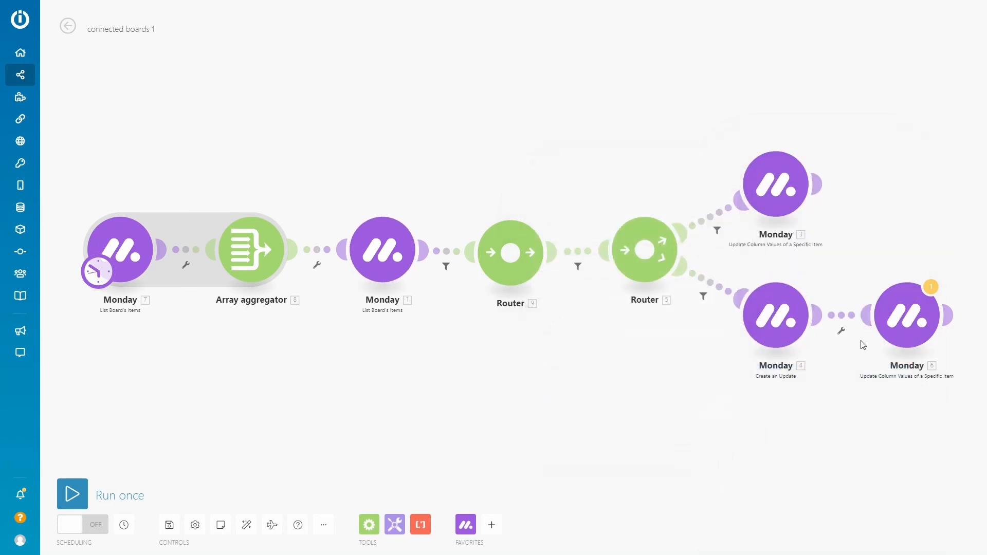
# Set the Change Notice Rate value to the copied get(map()) formula in the Update Column Values module following Create an Update, and save the module
pyautogui.click(907, 308)
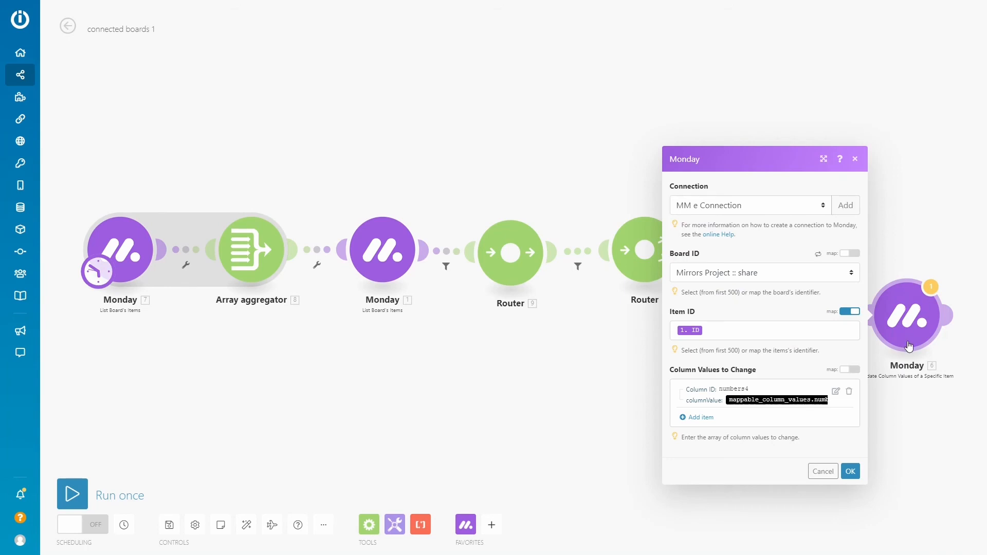
pyautogui.click(837, 393)
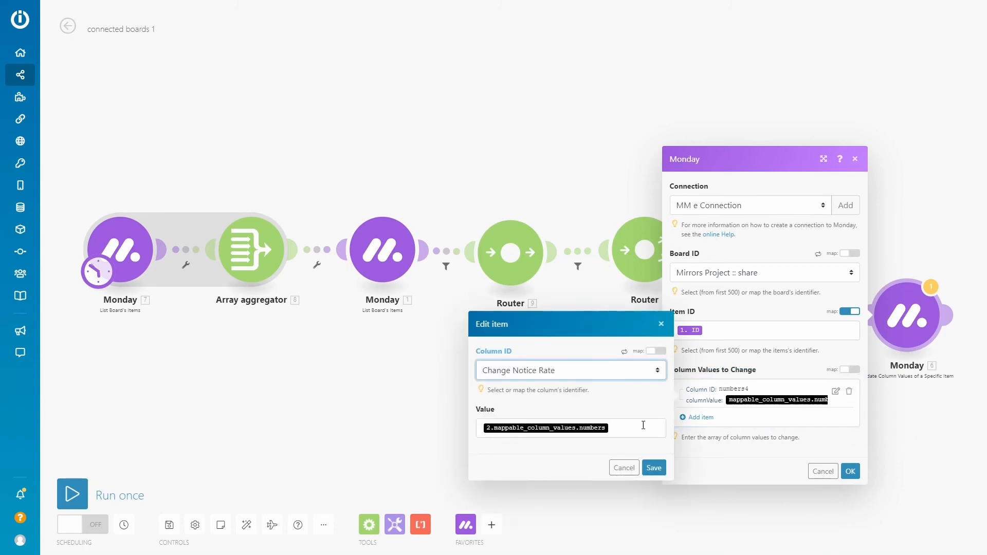
pyautogui.click(640, 426)
pyautogui.press('BackSpace')
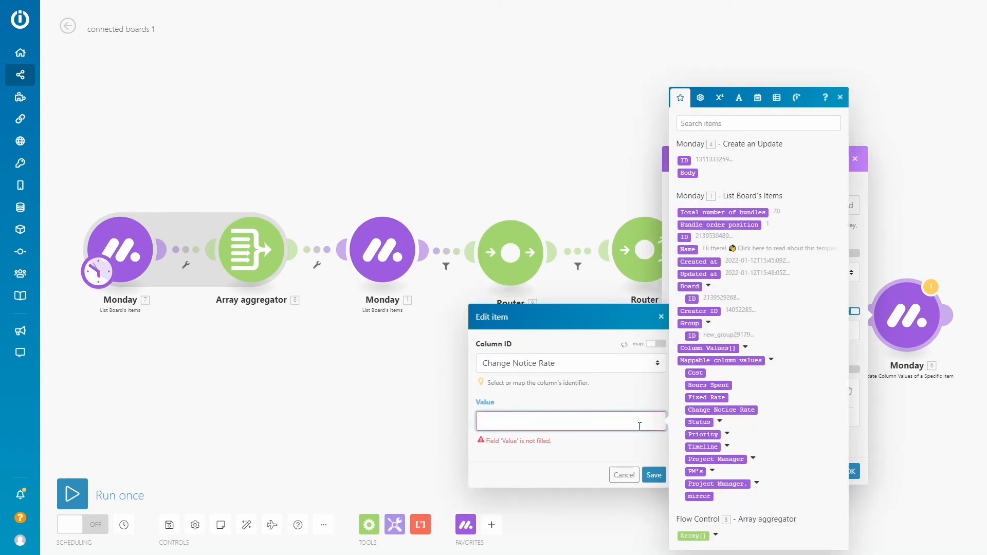
pyautogui.hotkey('ctrl', 'v')
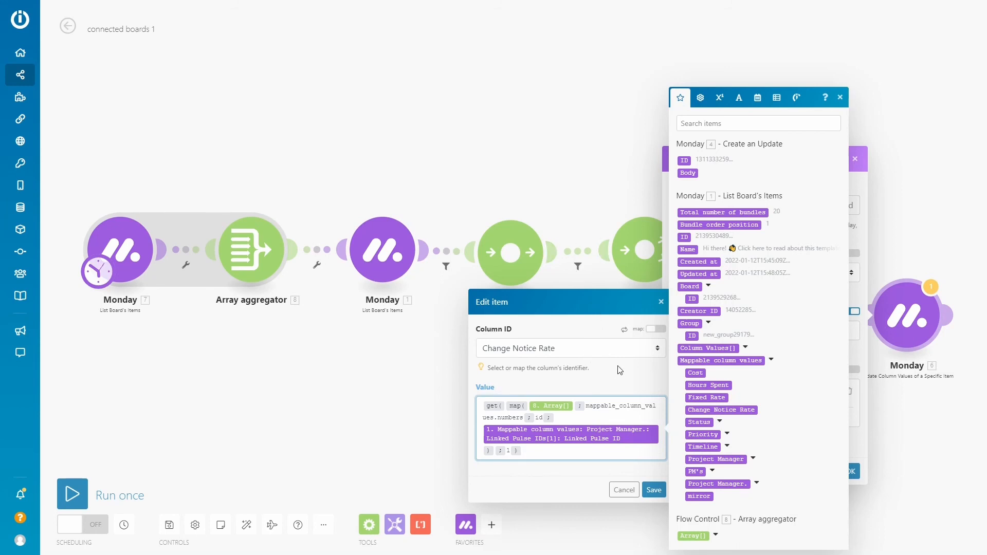
pyautogui.click(659, 488)
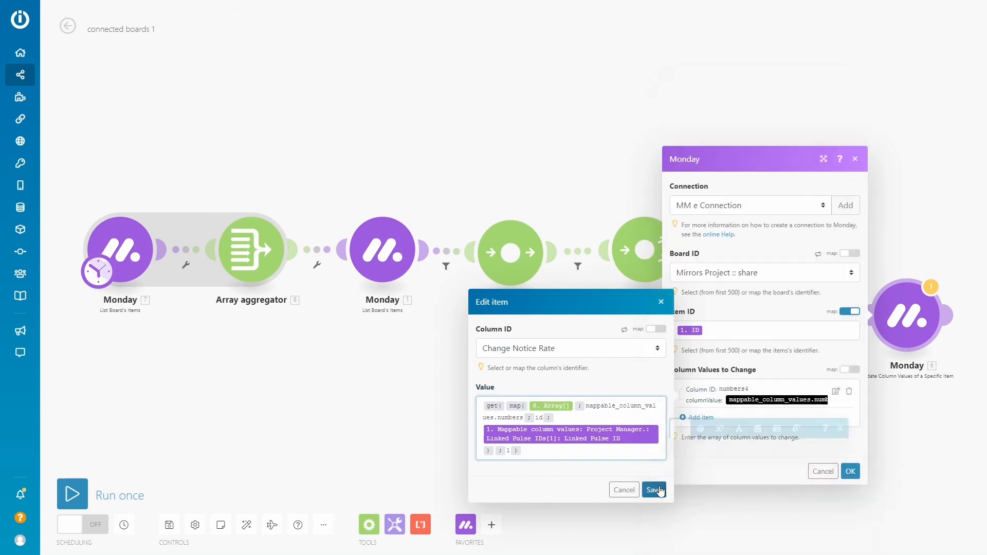
pyautogui.click(850, 483)
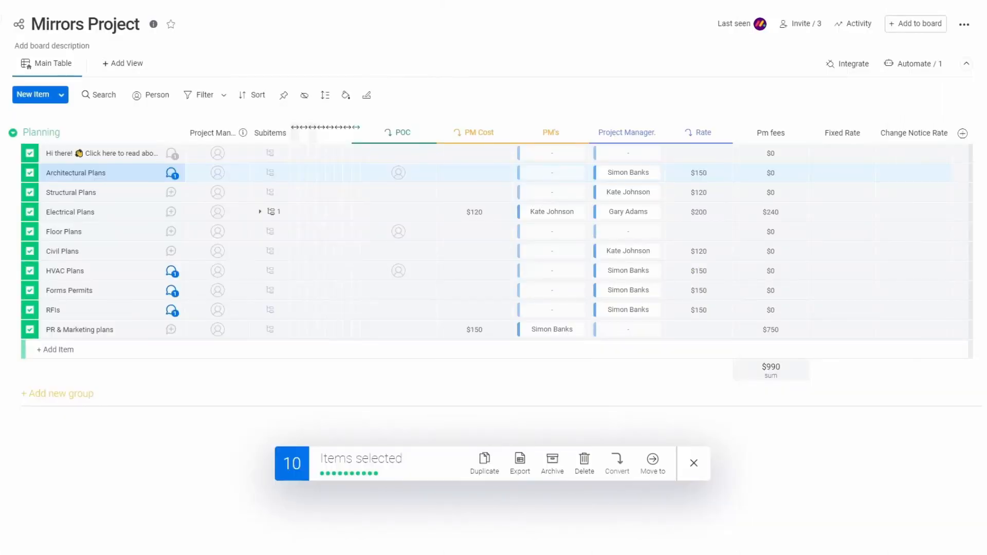
# Clear the item selection on monday.com's Mirrors Project board and run the connected boards 1 scenario once in Integromat
pyautogui.click(693, 463)
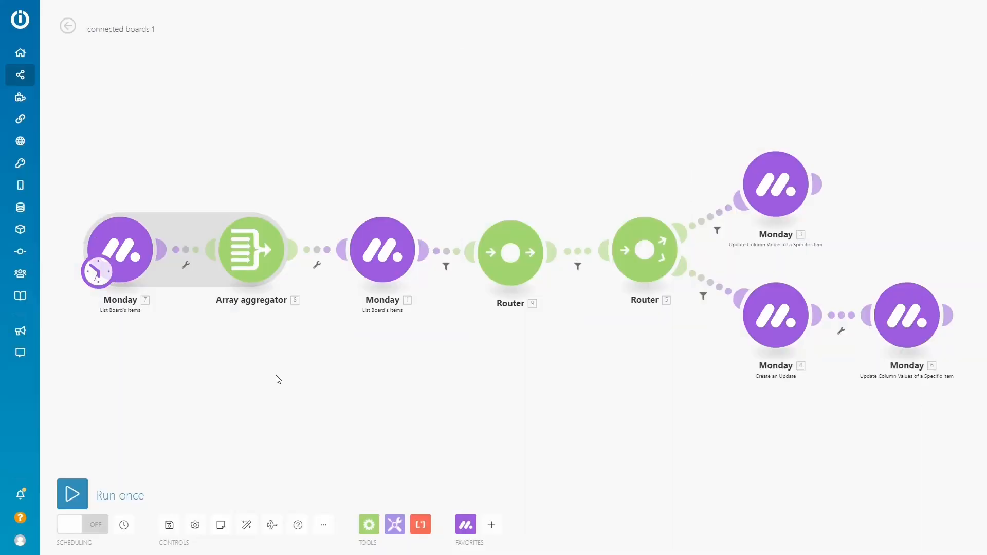
pyautogui.click(72, 494)
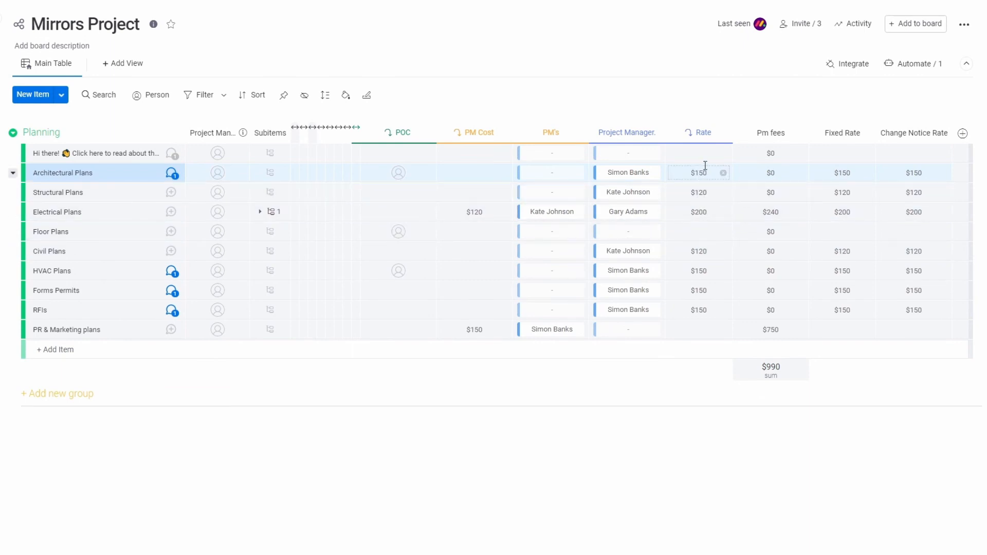
# Set the Structural Plans item's Rate to $180 on monday.com's Mirrors Project board and run the connected boards 1 scenario in Integromat
pyautogui.click(705, 194)
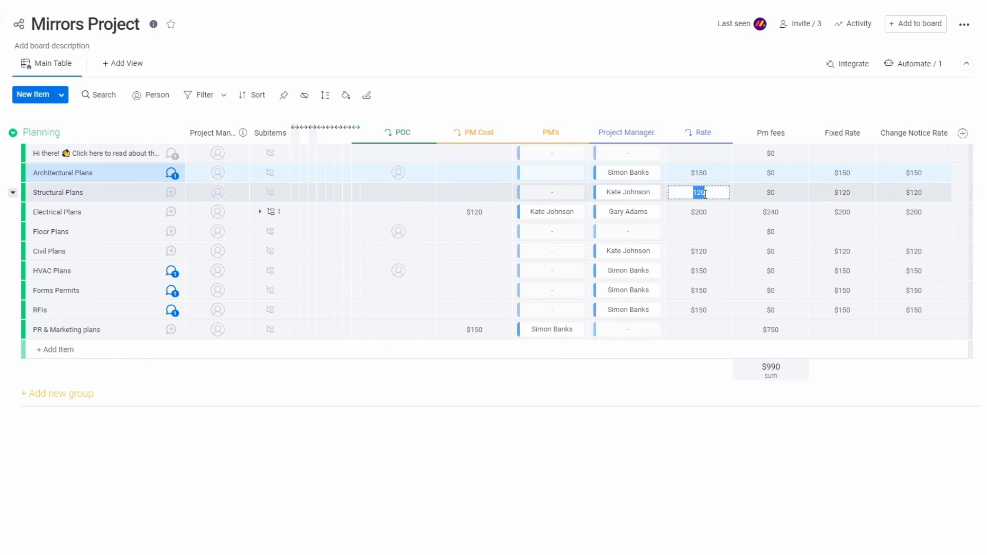
pyautogui.write('2')
pyautogui.write('80')
pyautogui.press('Return')
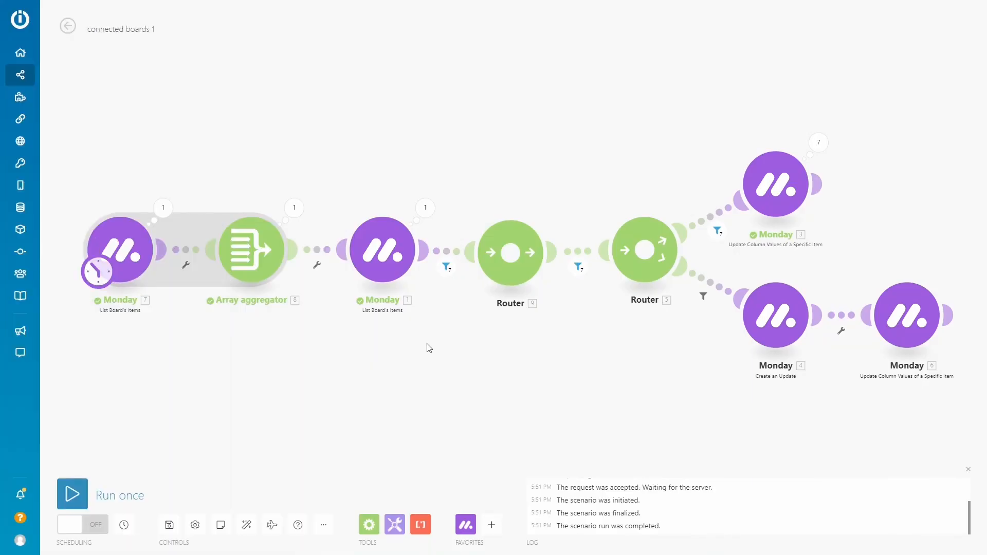
pyautogui.click(72, 493)
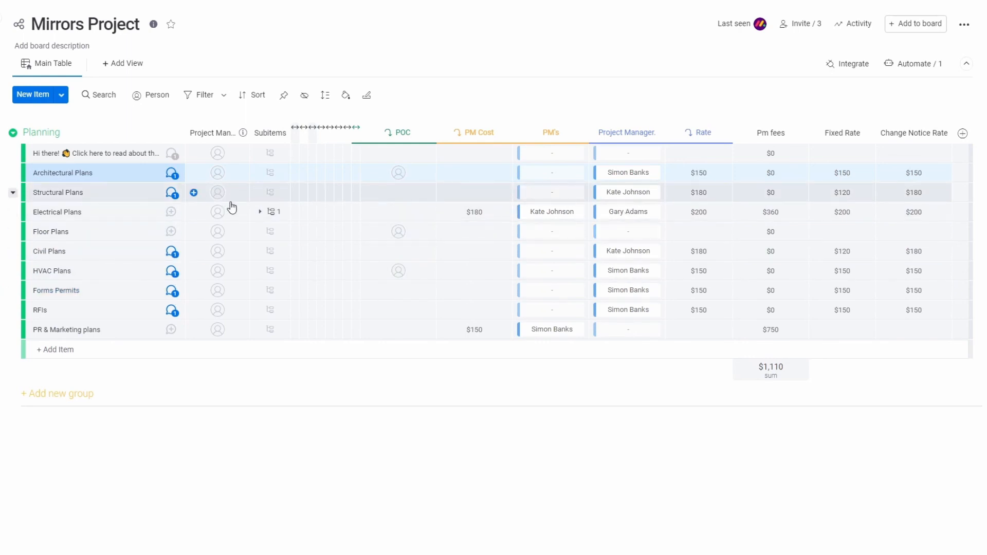
# Review the update posted on monday.com's Structural Plans item, close it, and run the connected boards 1 scenario once more in Integromat
pyautogui.click(172, 199)
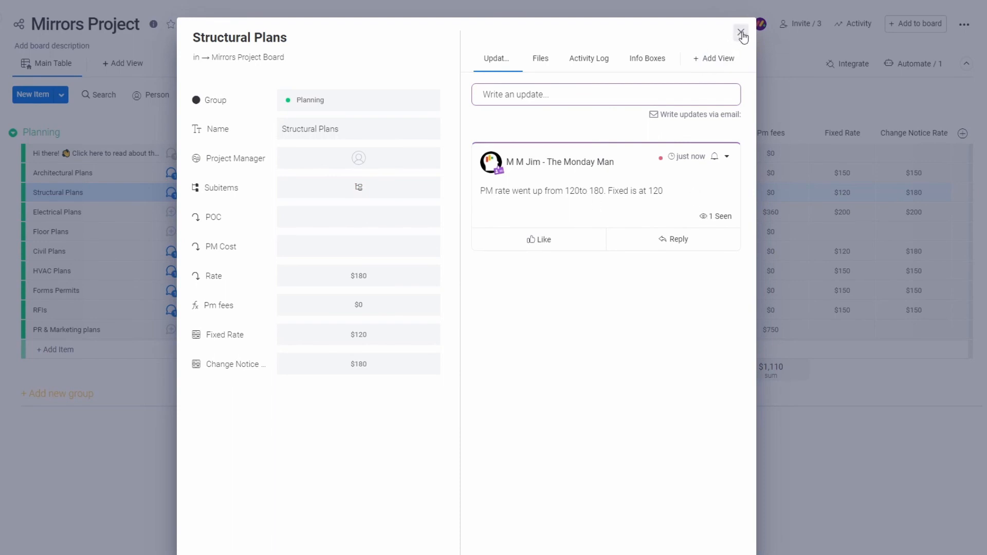
pyautogui.press('Escape')
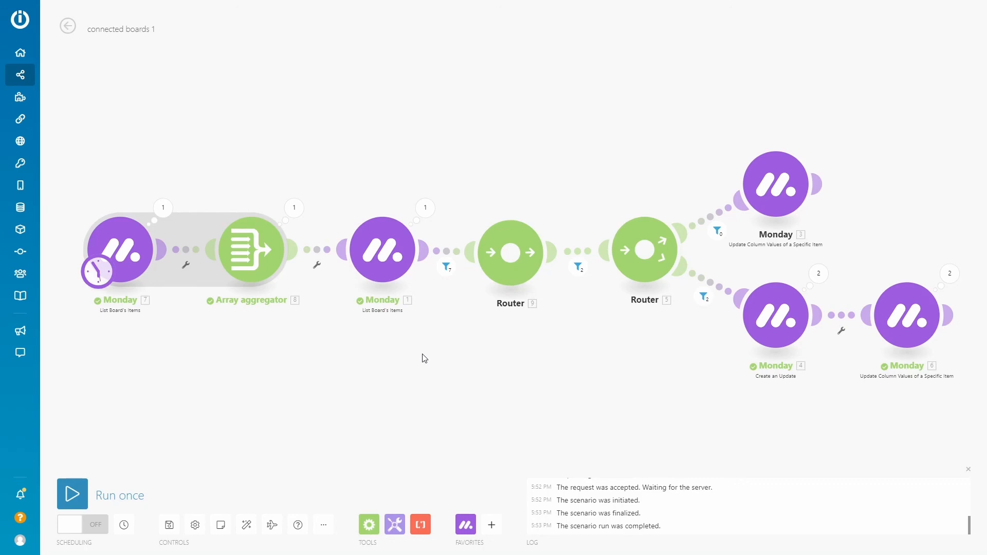
pyautogui.moveTo(424, 358); pyautogui.dragTo(431, 350)
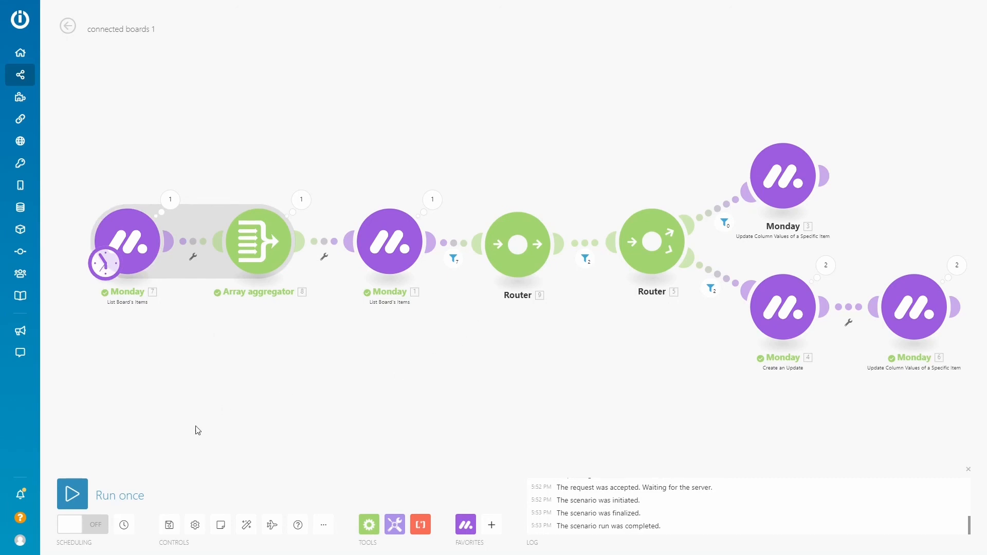
pyautogui.click(72, 493)
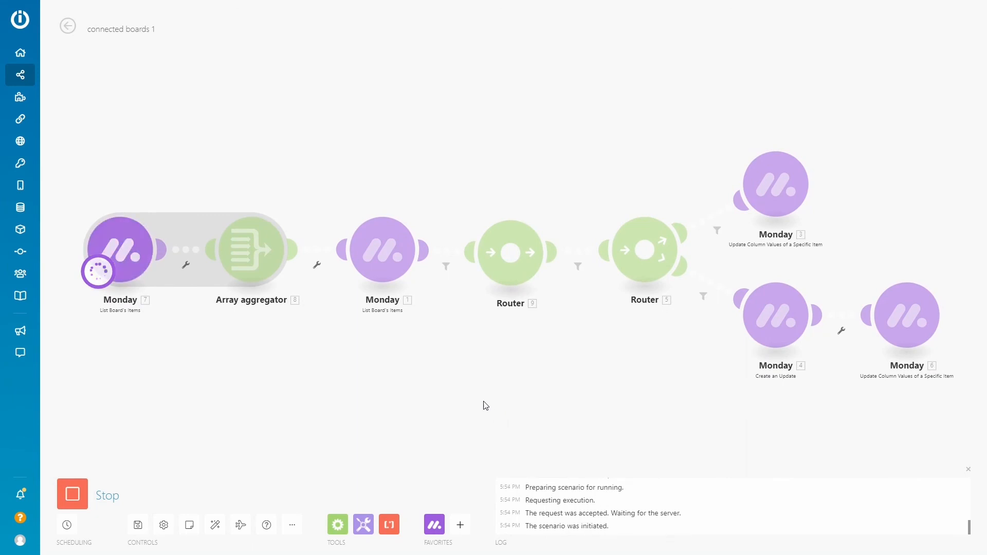